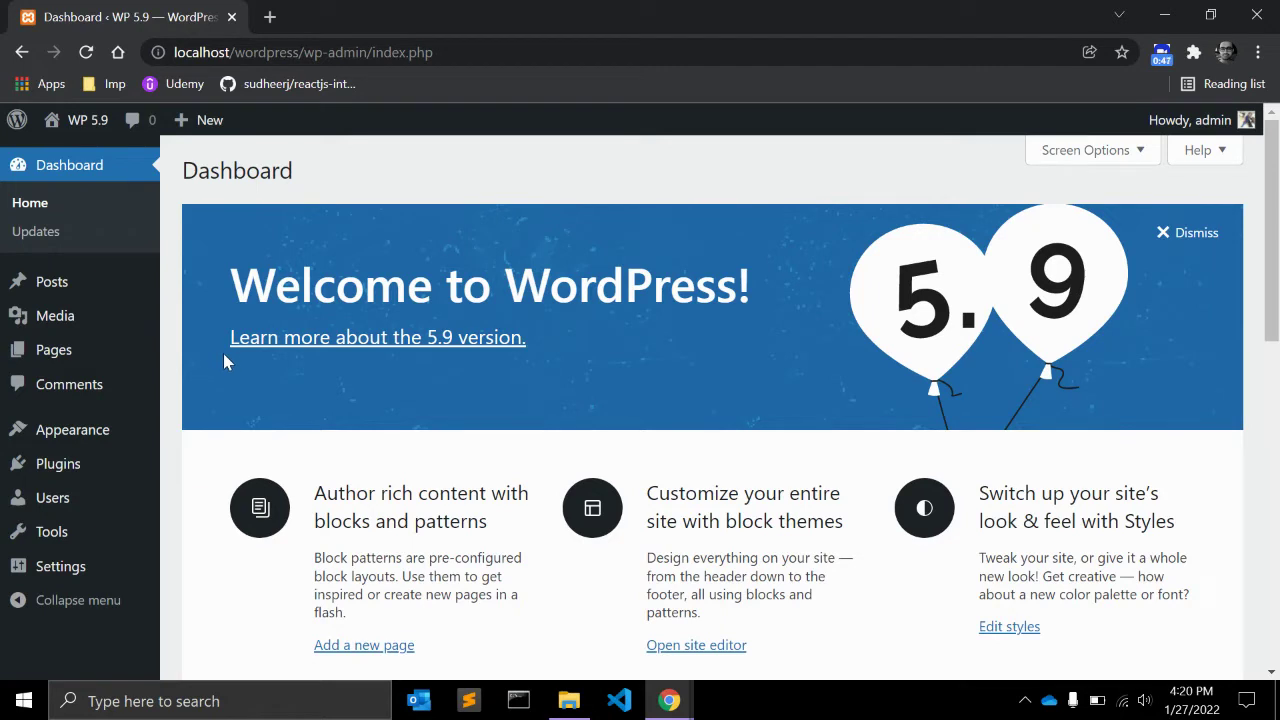
Step: Open Appearance > Themes in a new tab and view the Twenty Twenty-Two theme details
mouse_move(94, 440)
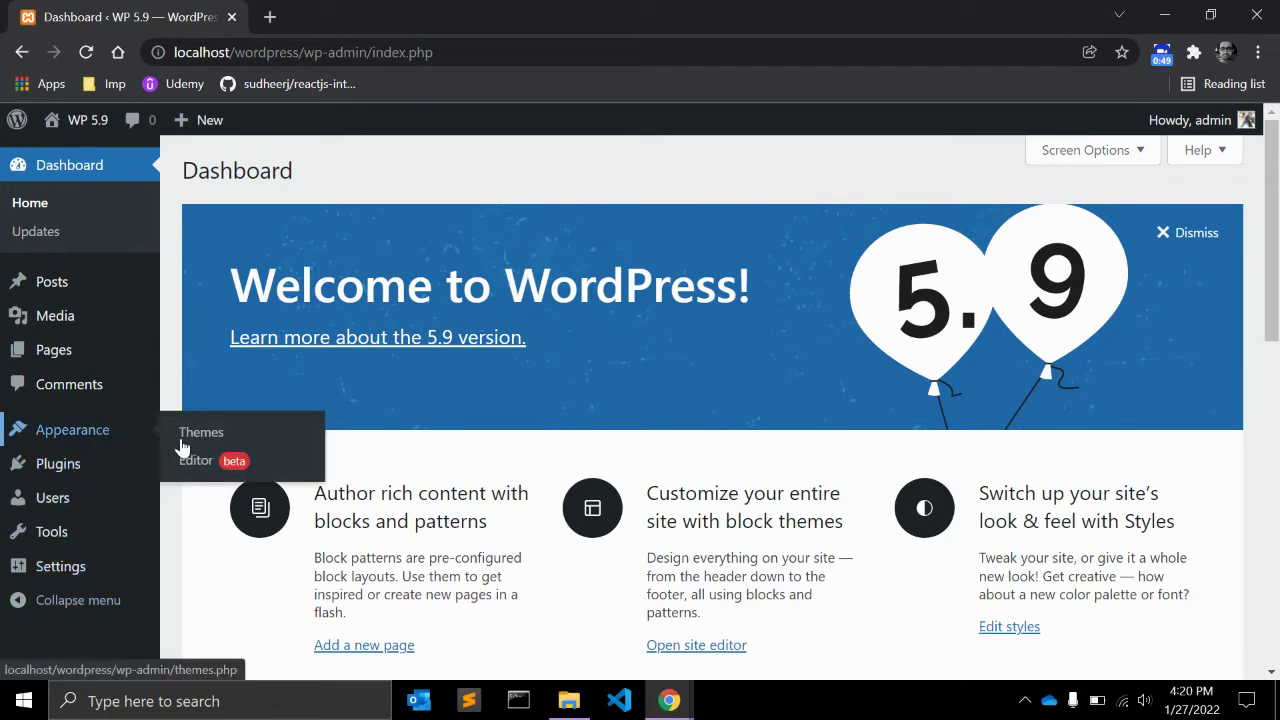
middle_click(205, 442)
click(317, 15)
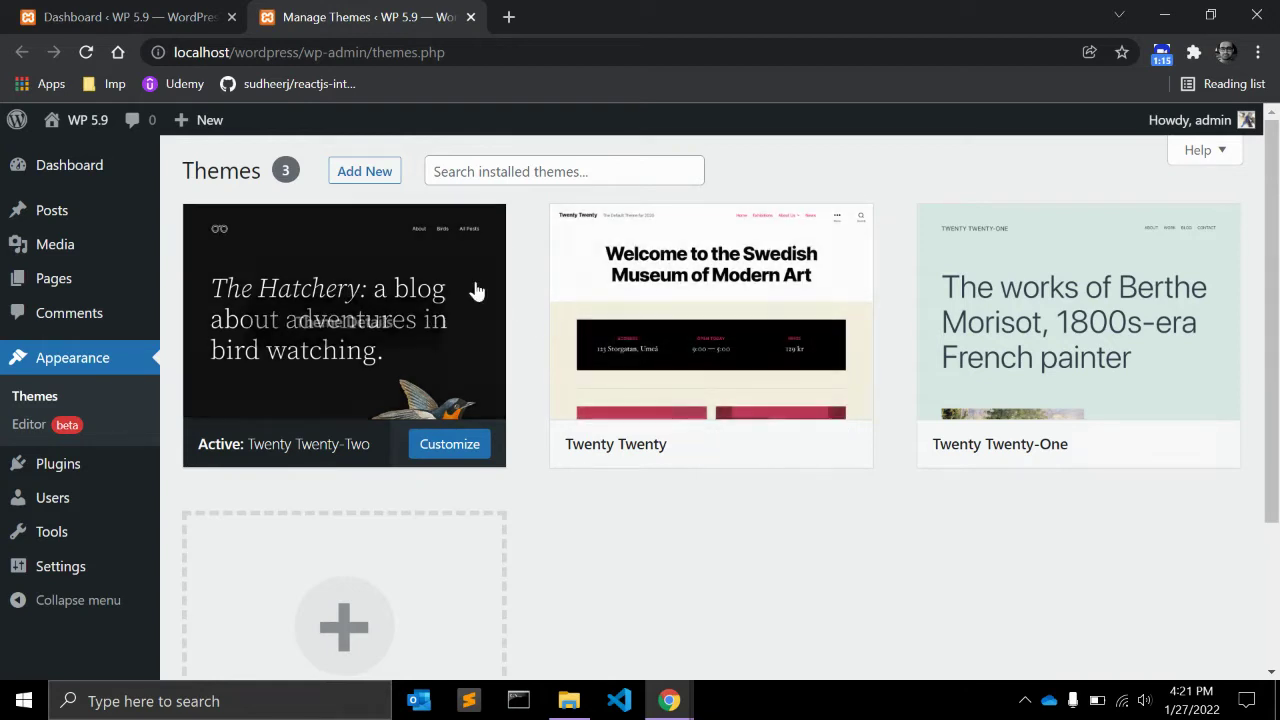
click(302, 294)
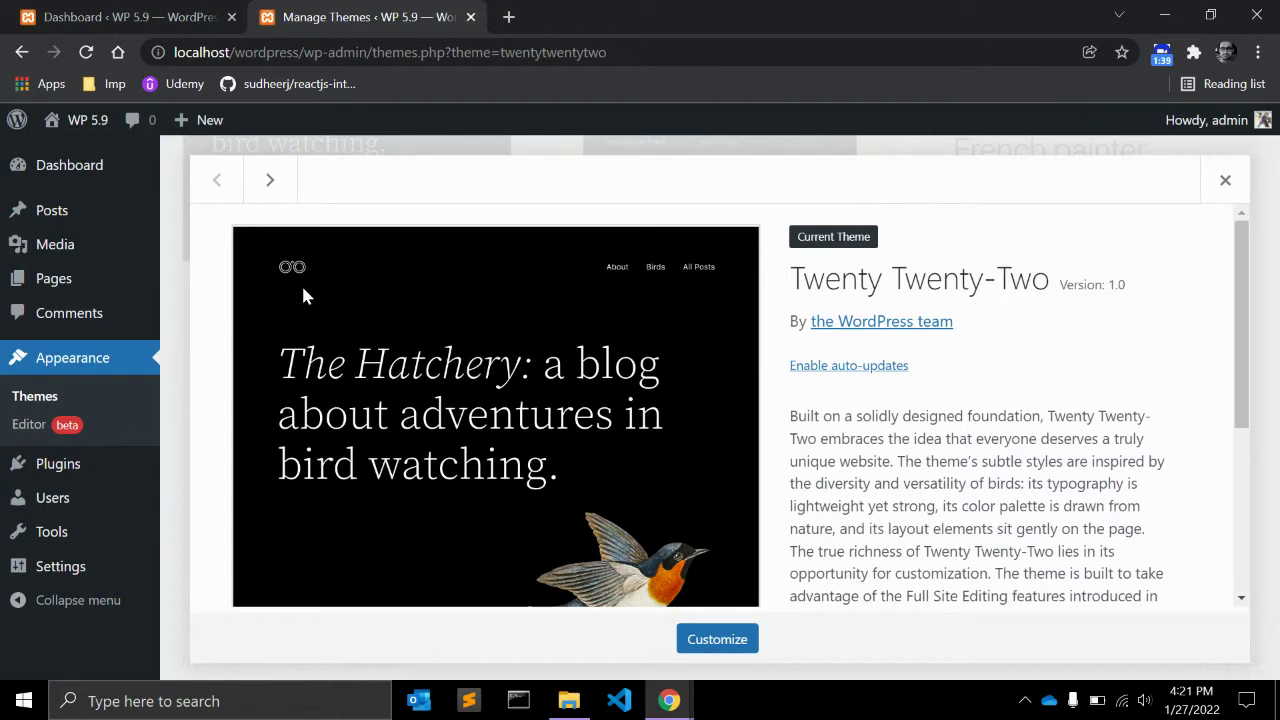
key(ctrl+t)
Step: Load the Block Pattern Directory from the address bar suggestion for 'patt'
text(o)
key(BackSpace)
text(patti)
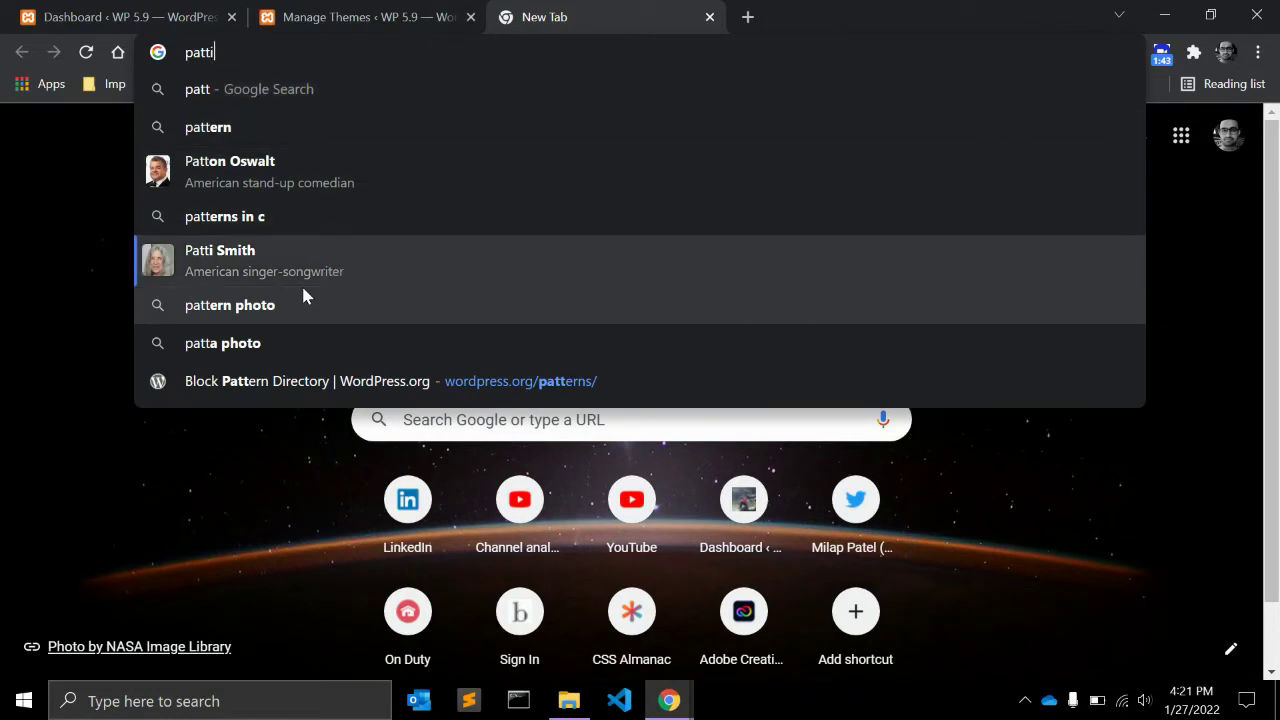
key(Down)
key(Down)
key(Down)
key(Return)
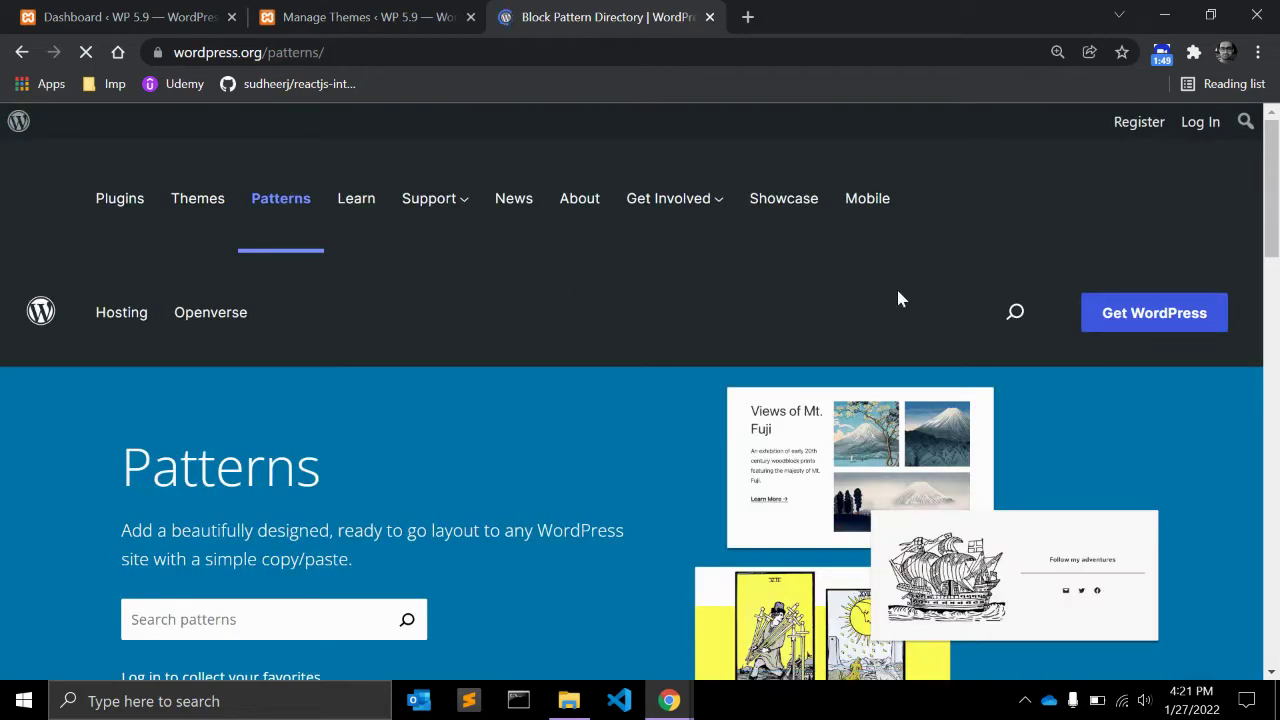
Step: Scroll through the pattern grid, highlighting the line about copy/paste
scroll(870, 275, down, 1)
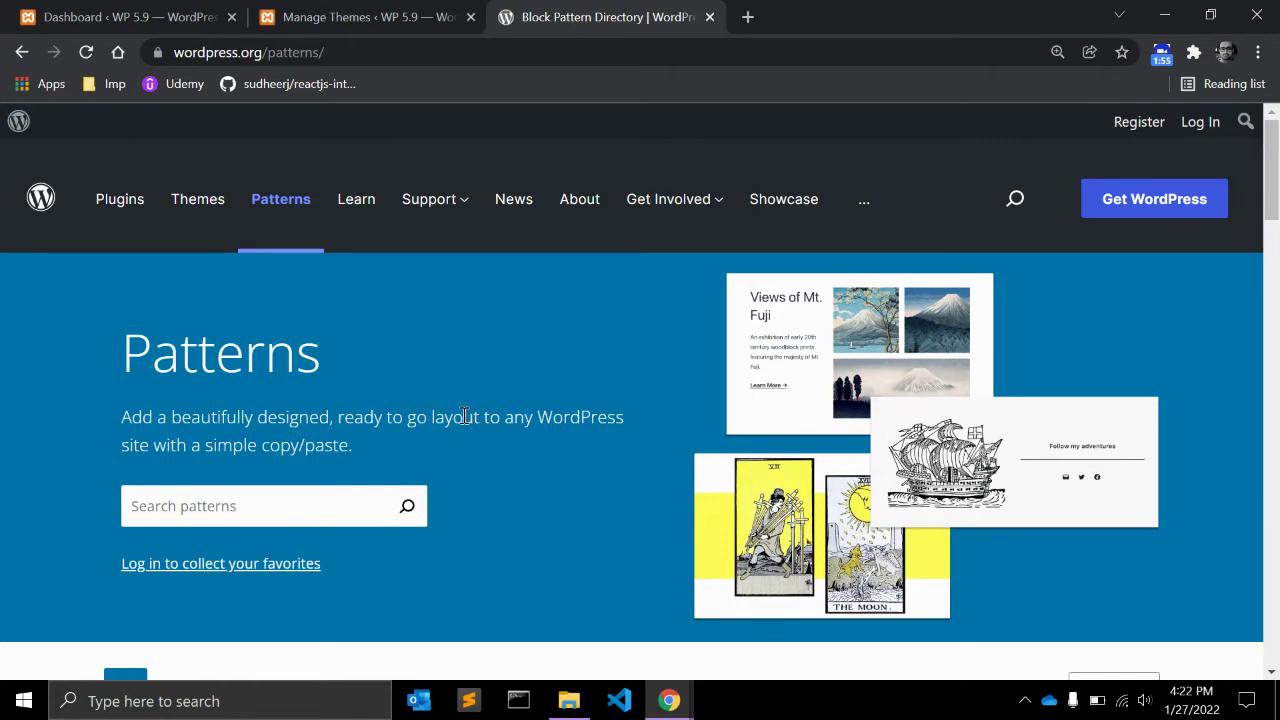
drag(129, 454, 348, 465)
scroll(470, 455, down, 2)
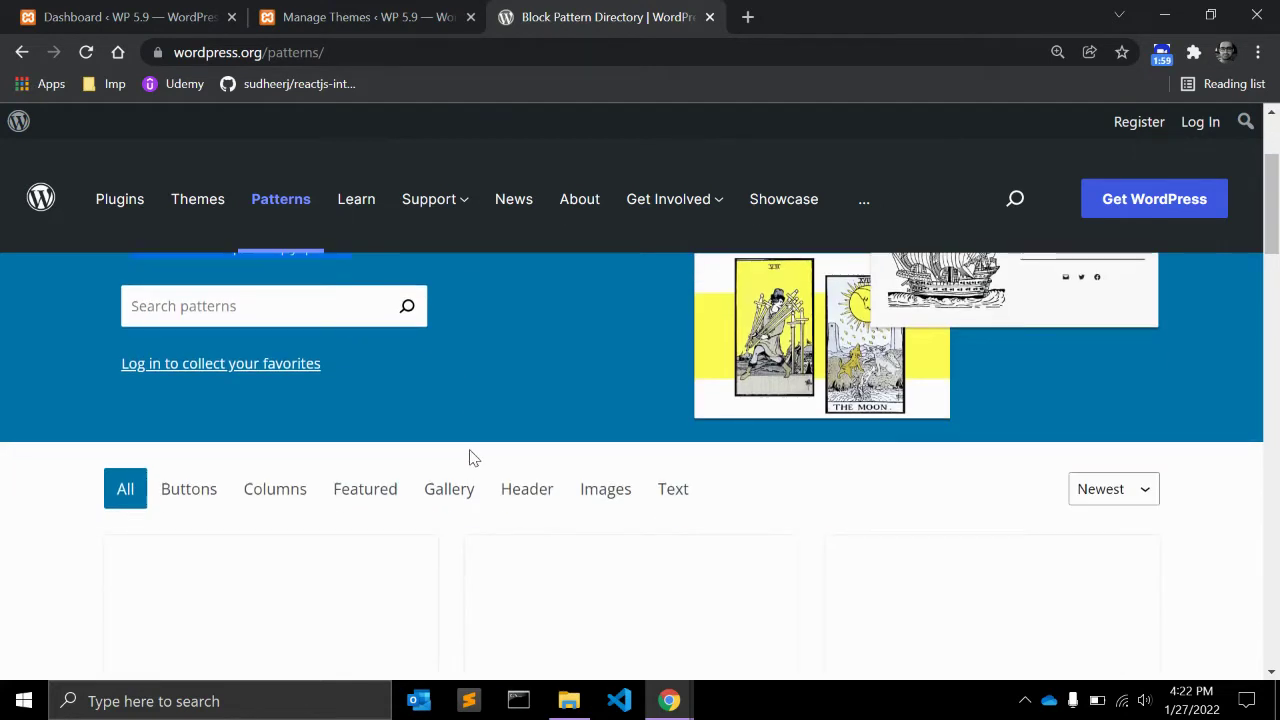
scroll(470, 455, up, 2)
scroll(383, 449, down, 4)
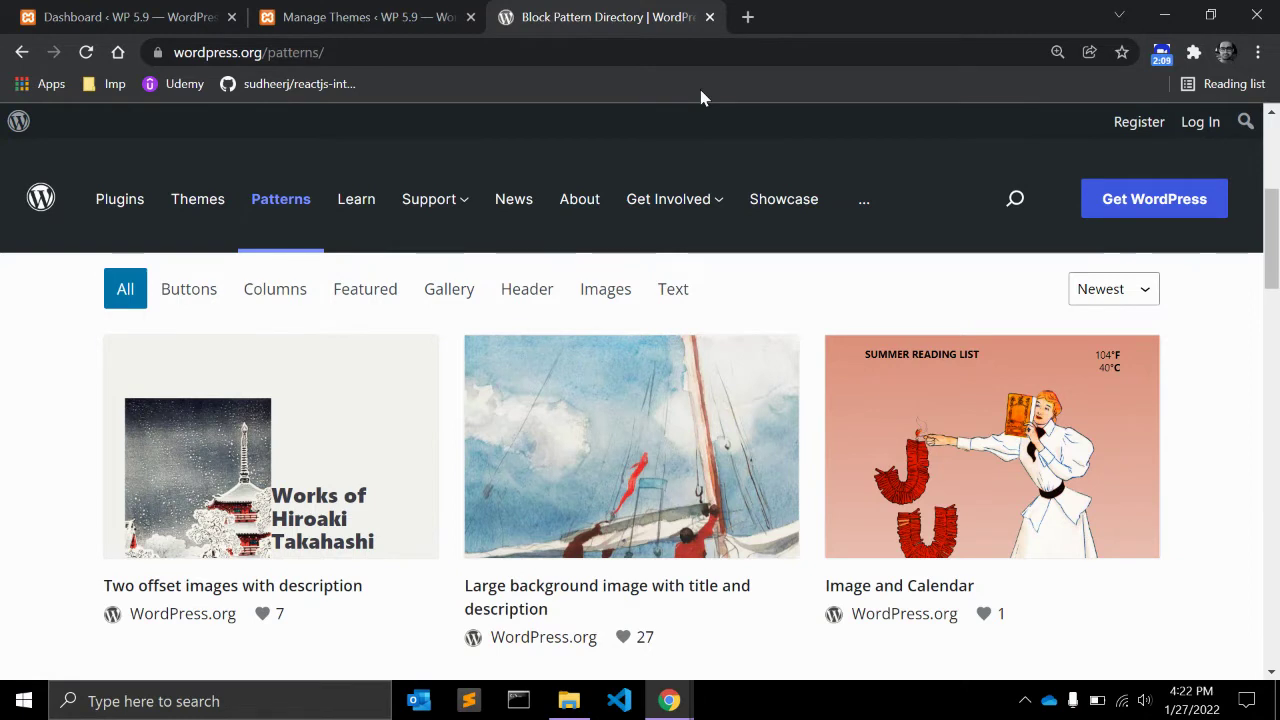
Step: In a new tab, load the WordPress Photos directory from the 'photo' suggestion
key(ctrl+t)
text(phpto)
key(BackSpace)
key(BackSpace)
key(BackSpace)
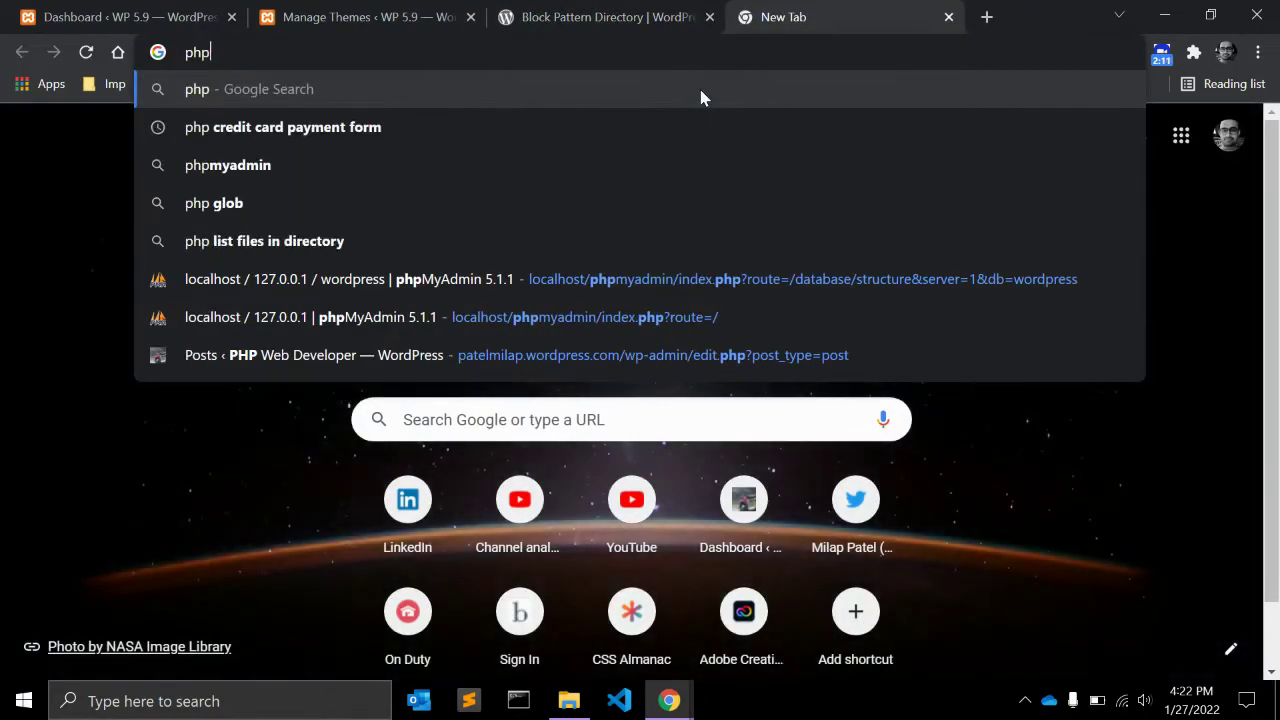
text(oto)
key(Down)
key(Down)
key(Down)
key(Down)
key(Return)
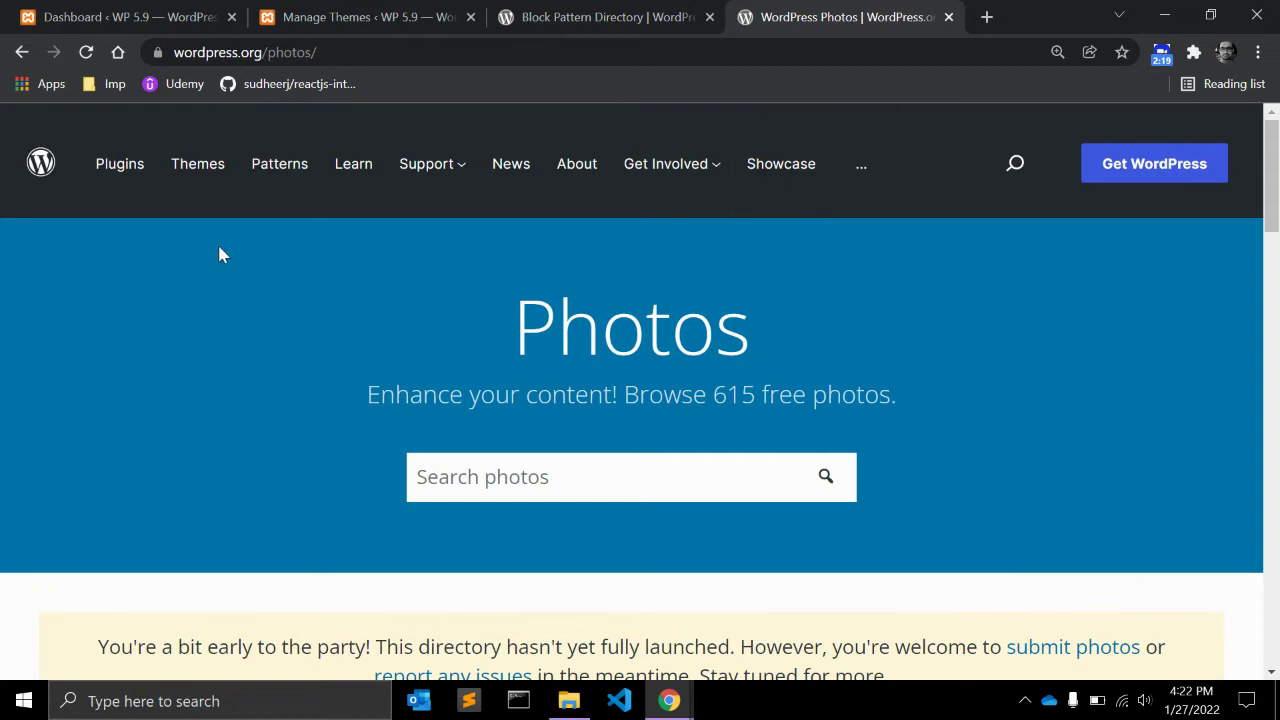
Step: Scroll down through the free photos grid and back up
scroll(221, 327, down, 1)
scroll(221, 327, up, 1)
scroll(221, 327, down, 1)
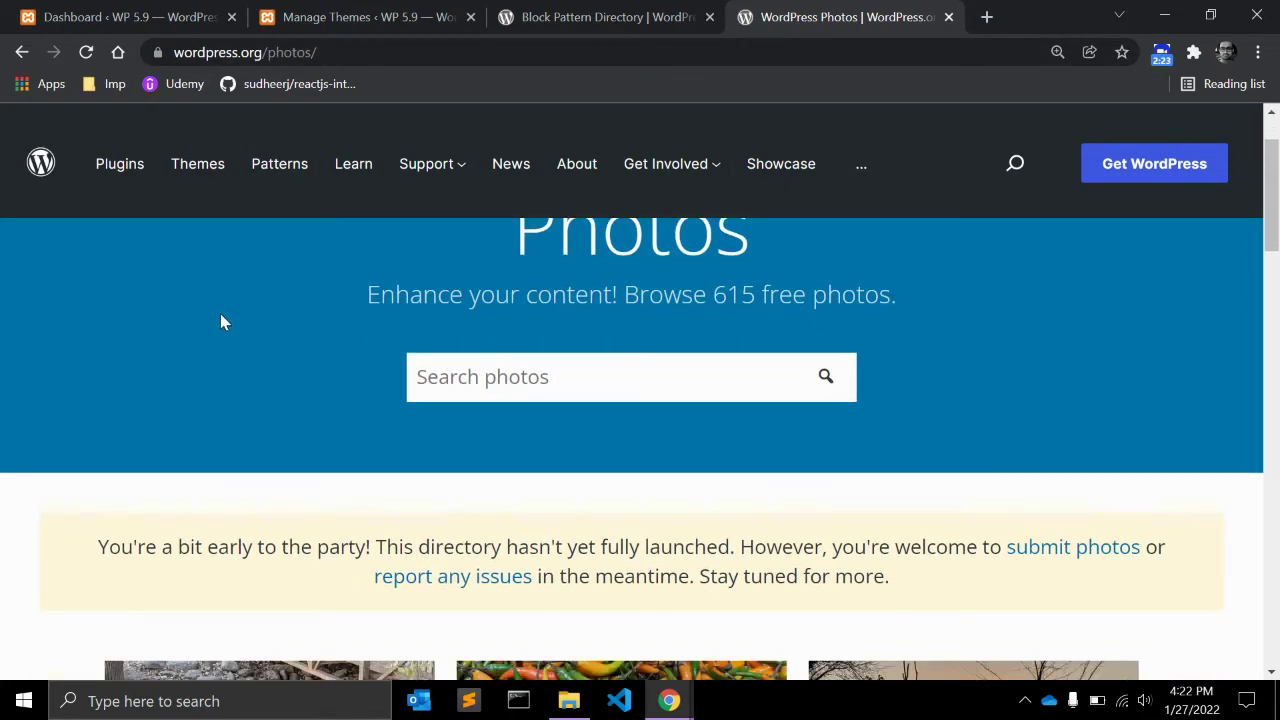
scroll(220, 313, down, 4)
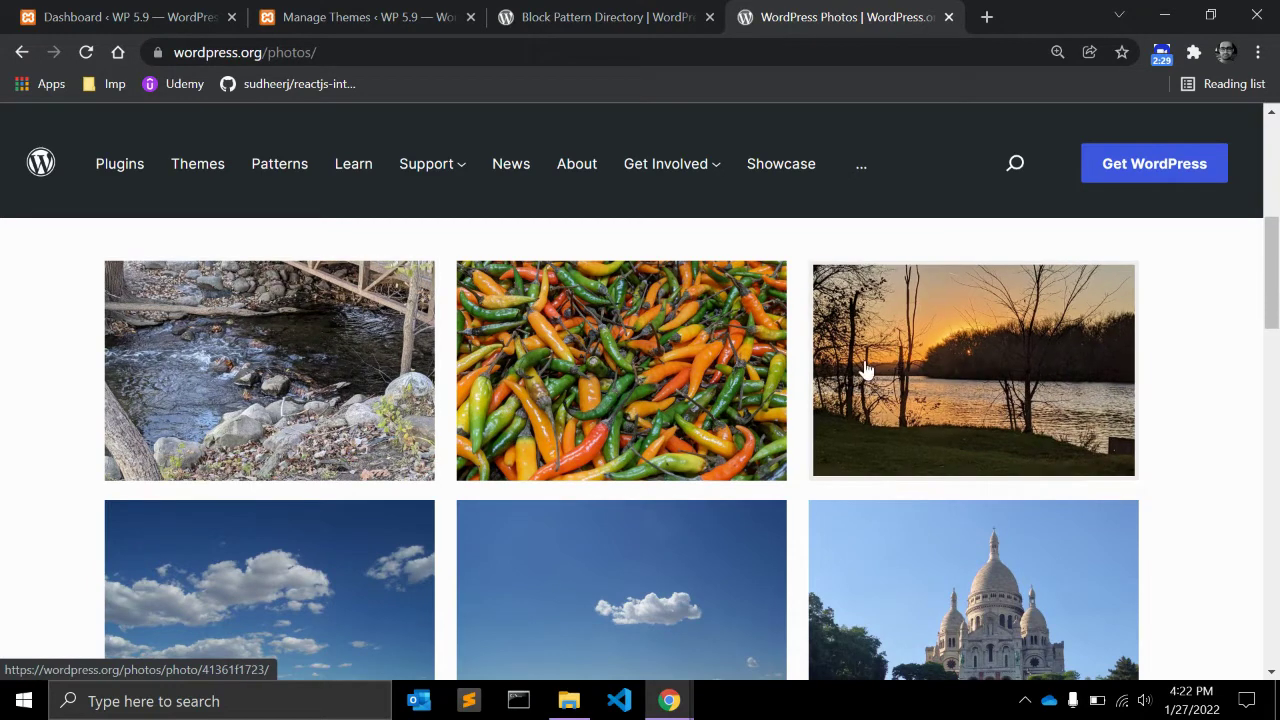
scroll(15, 410, down, 3)
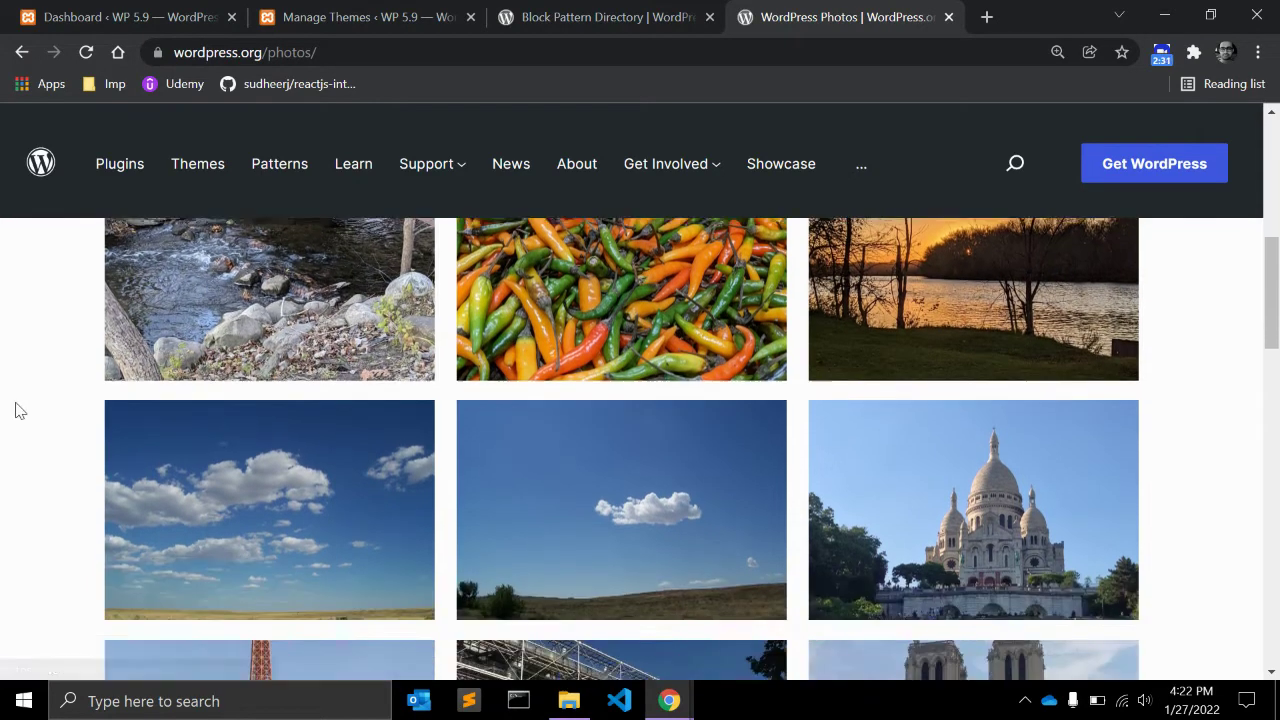
scroll(16, 408, down, 1)
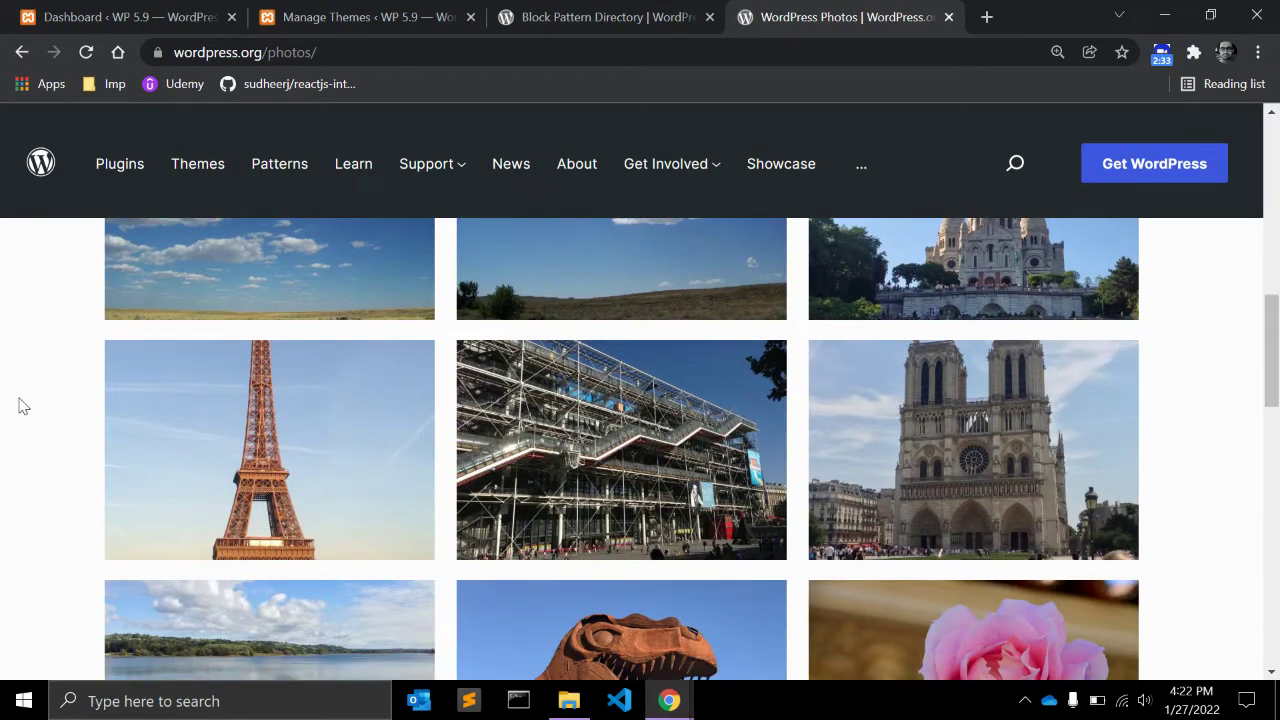
scroll(24, 406, down, 2)
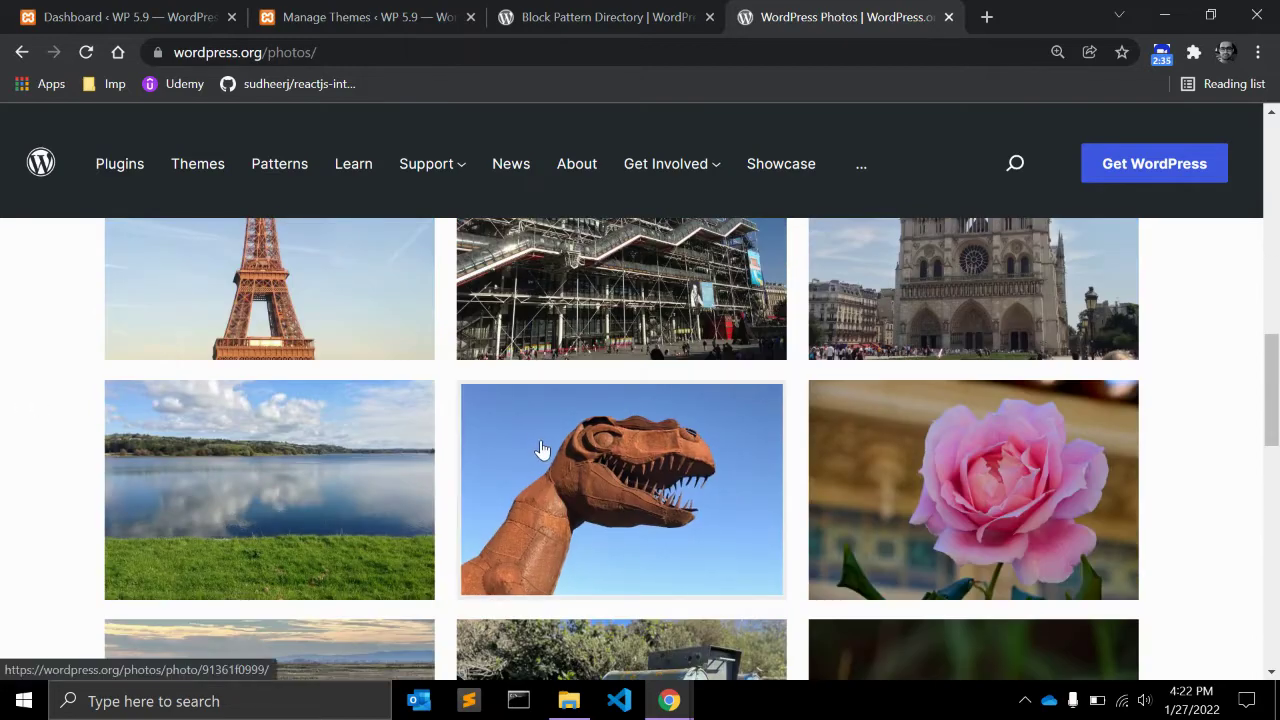
scroll(313, 441, up, 9)
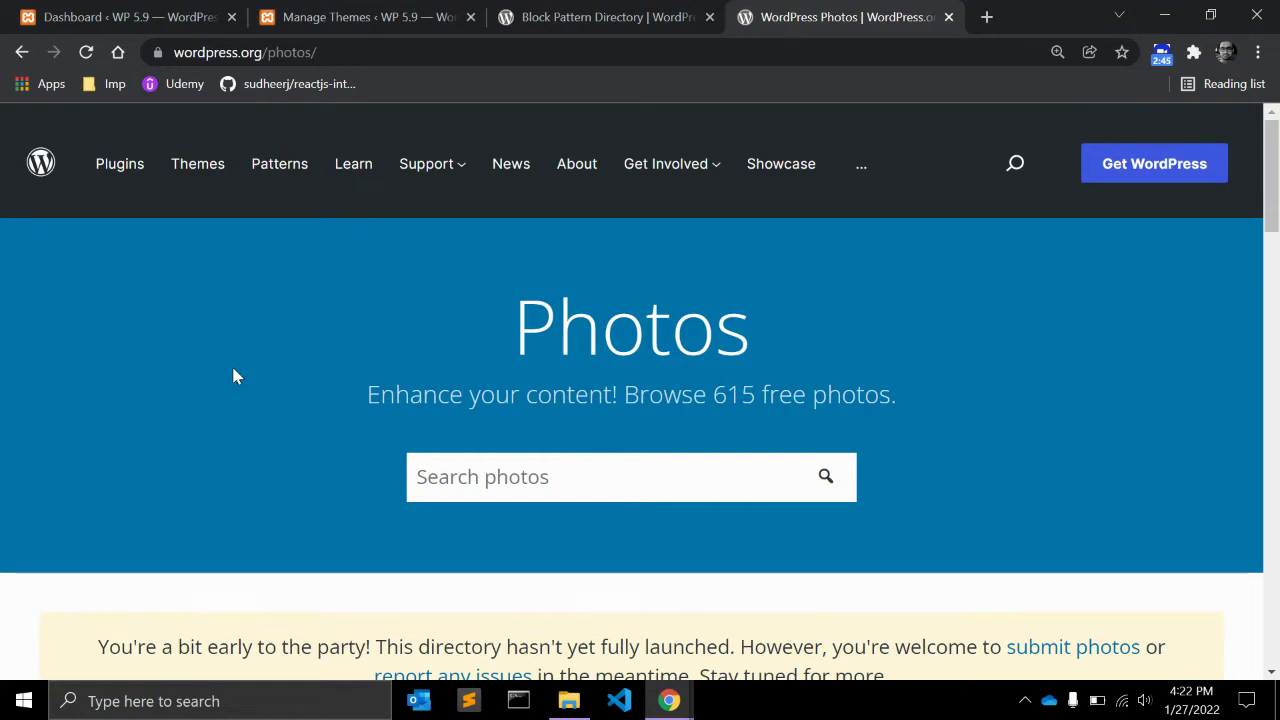
Step: Return to the WordPress Dashboard tab and scroll the Welcome to WordPress 5.9 panel
click(130, 17)
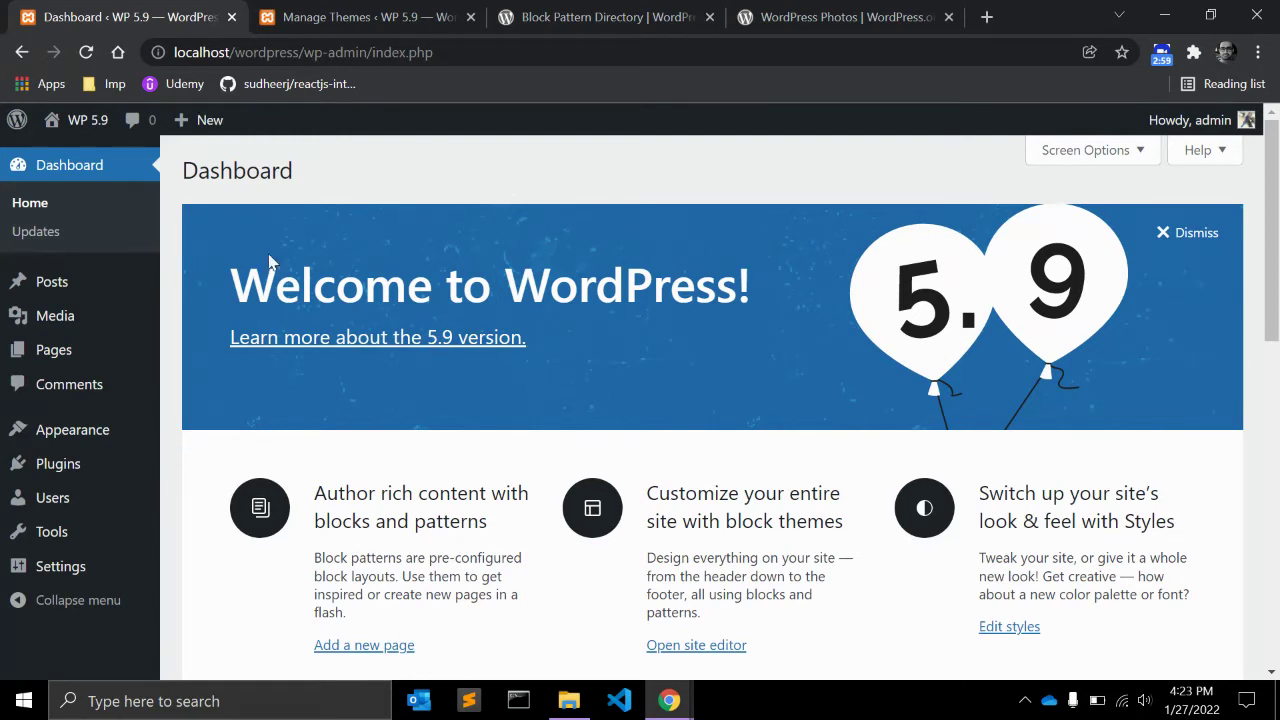
scroll(517, 280, down, 1)
scroll(486, 320, up, 1)
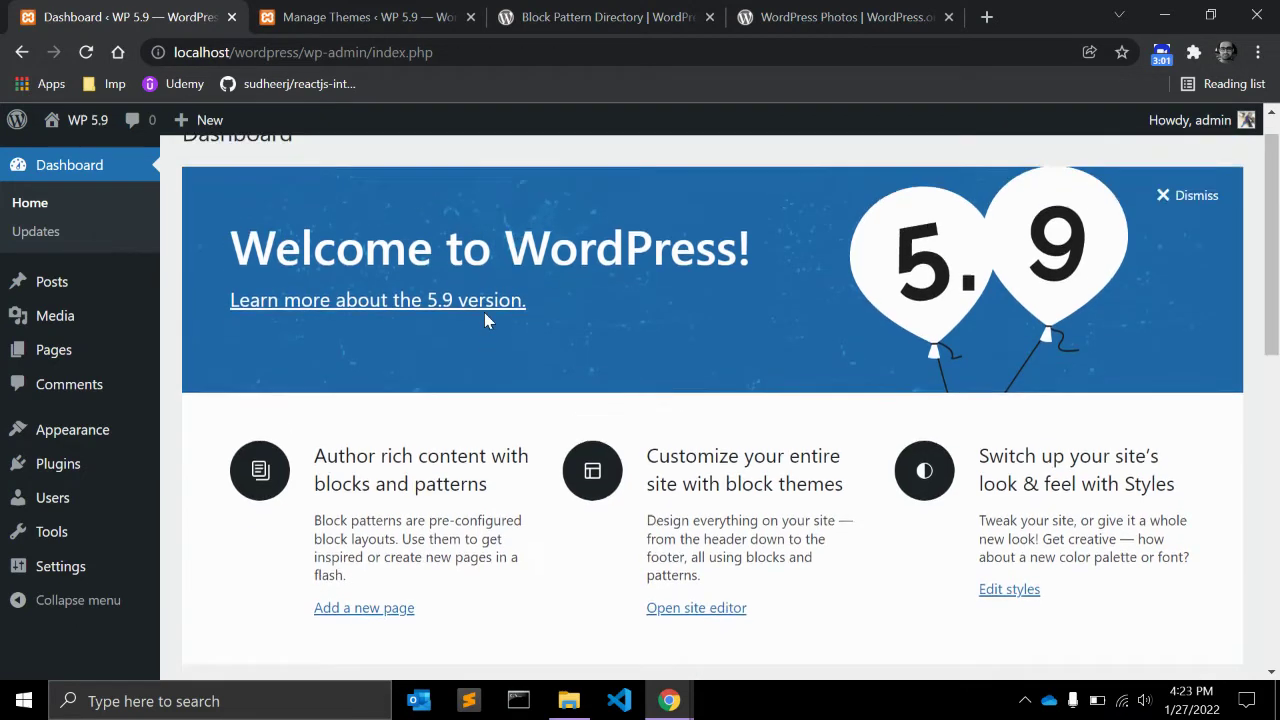
scroll(923, 286, down, 3)
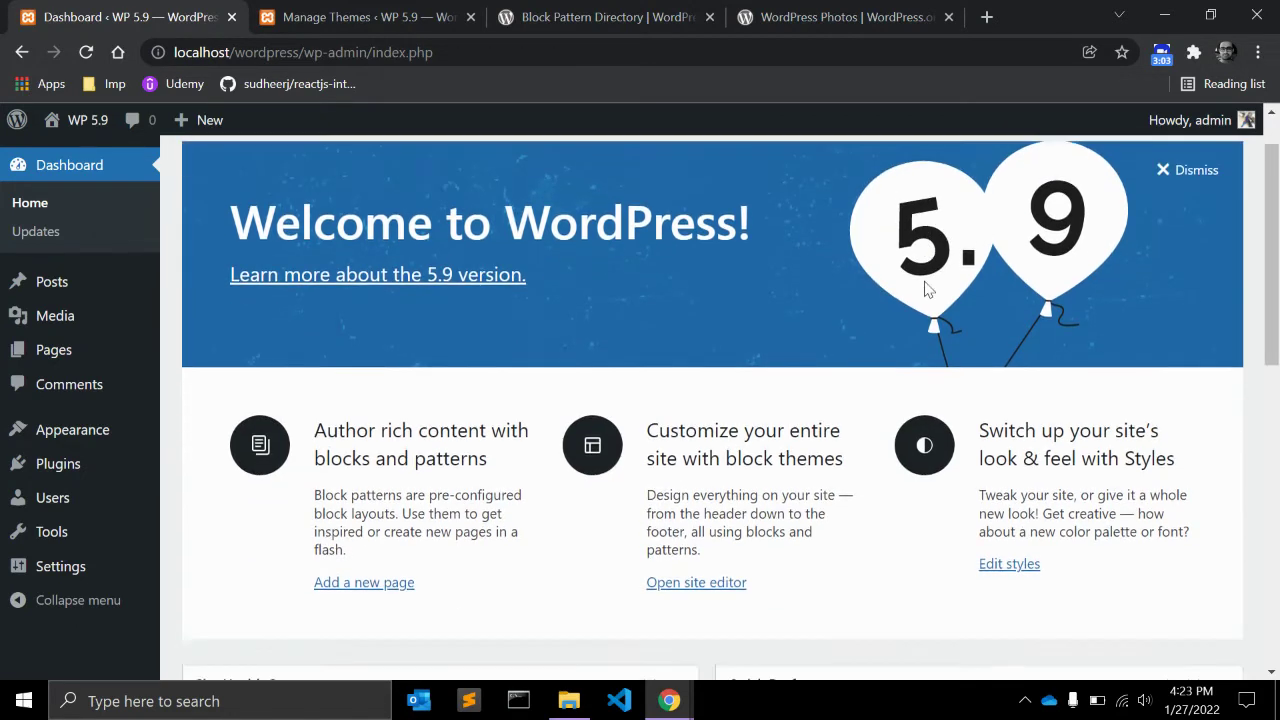
scroll(630, 278, up, 1)
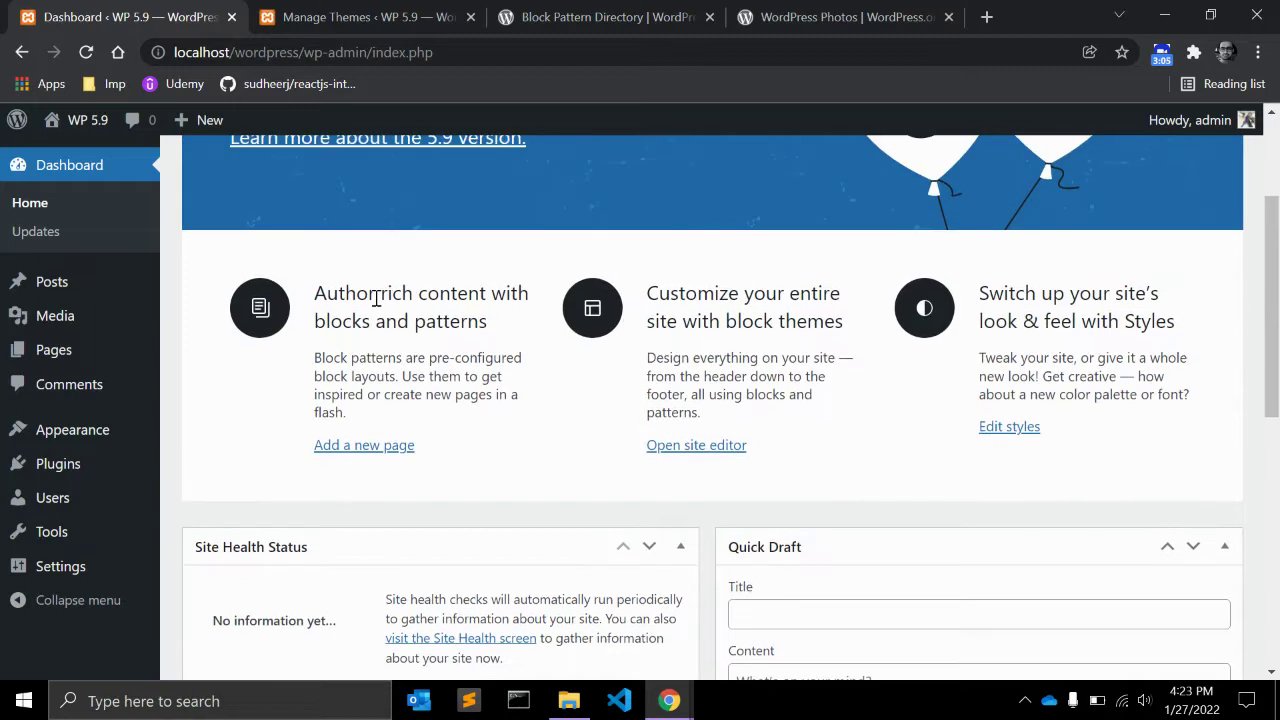
Step: Highlight the Author rich content, Customize and styles headings in the welcome panel
drag(314, 289, 489, 337)
click(486, 323)
double_click(680, 291)
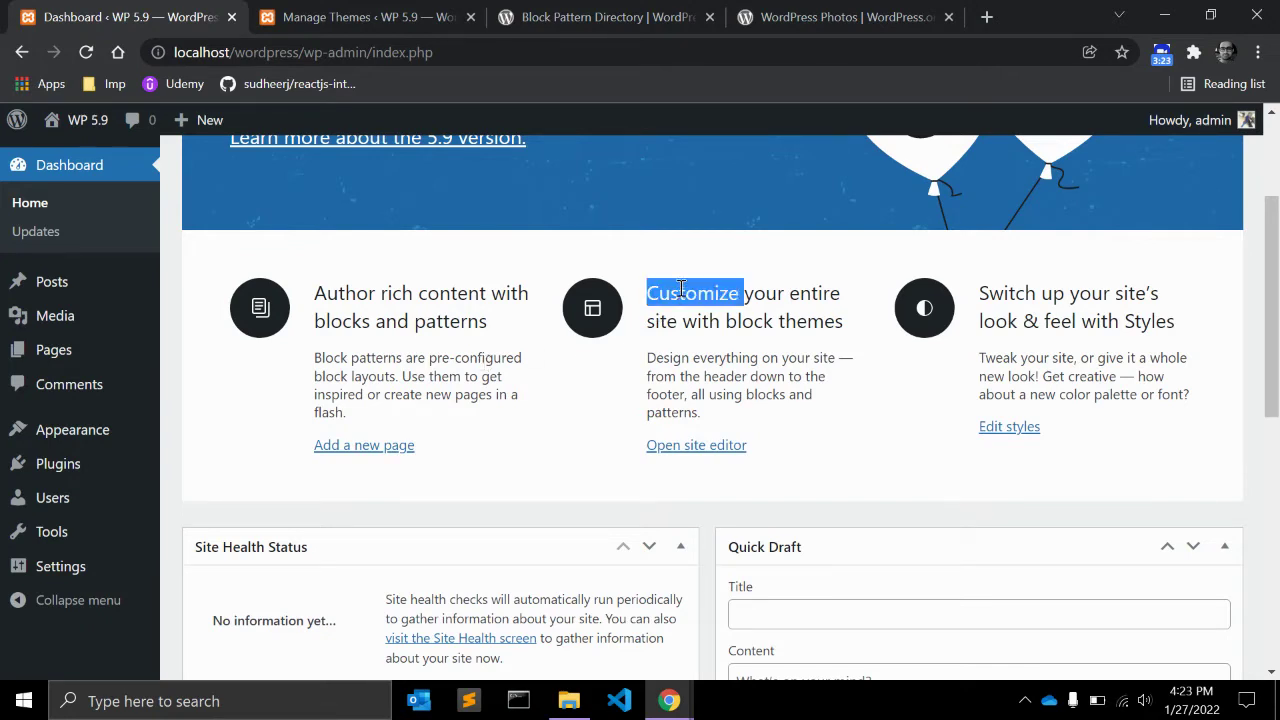
mouse_move(94, 426)
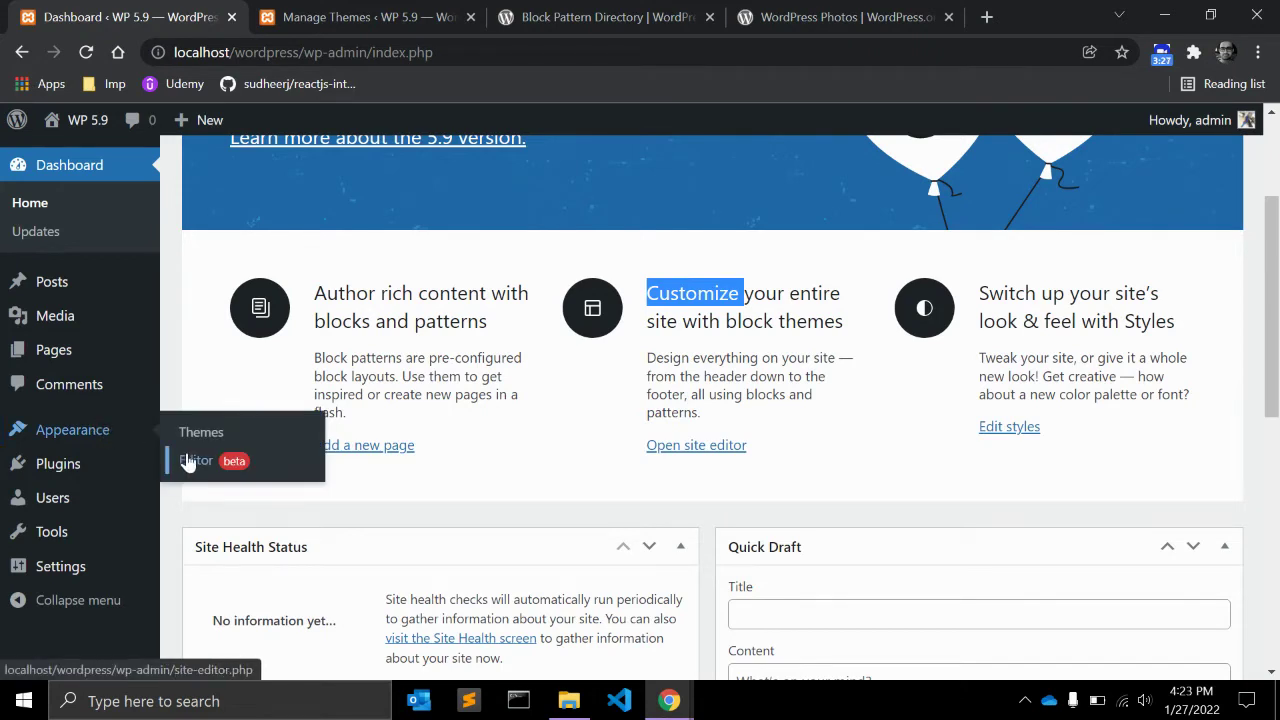
click(756, 330)
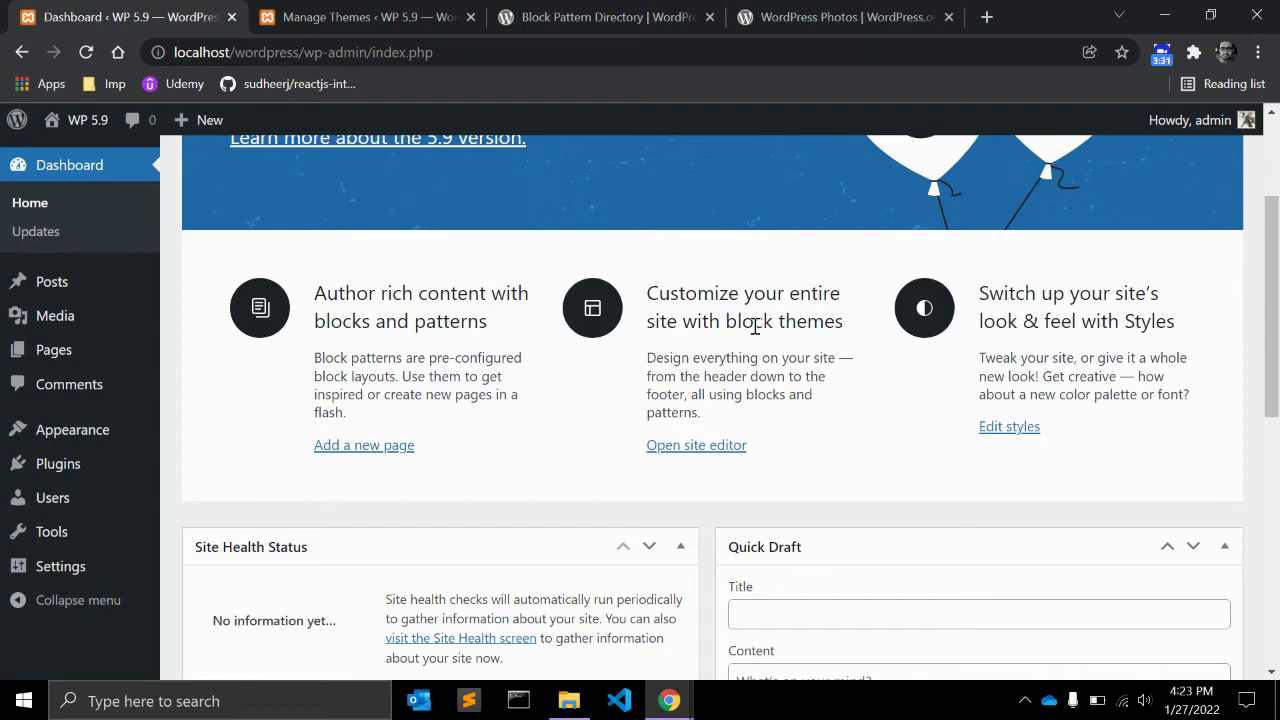
drag(979, 294, 1008, 294)
click(996, 327)
scroll(1128, 321, up, 3)
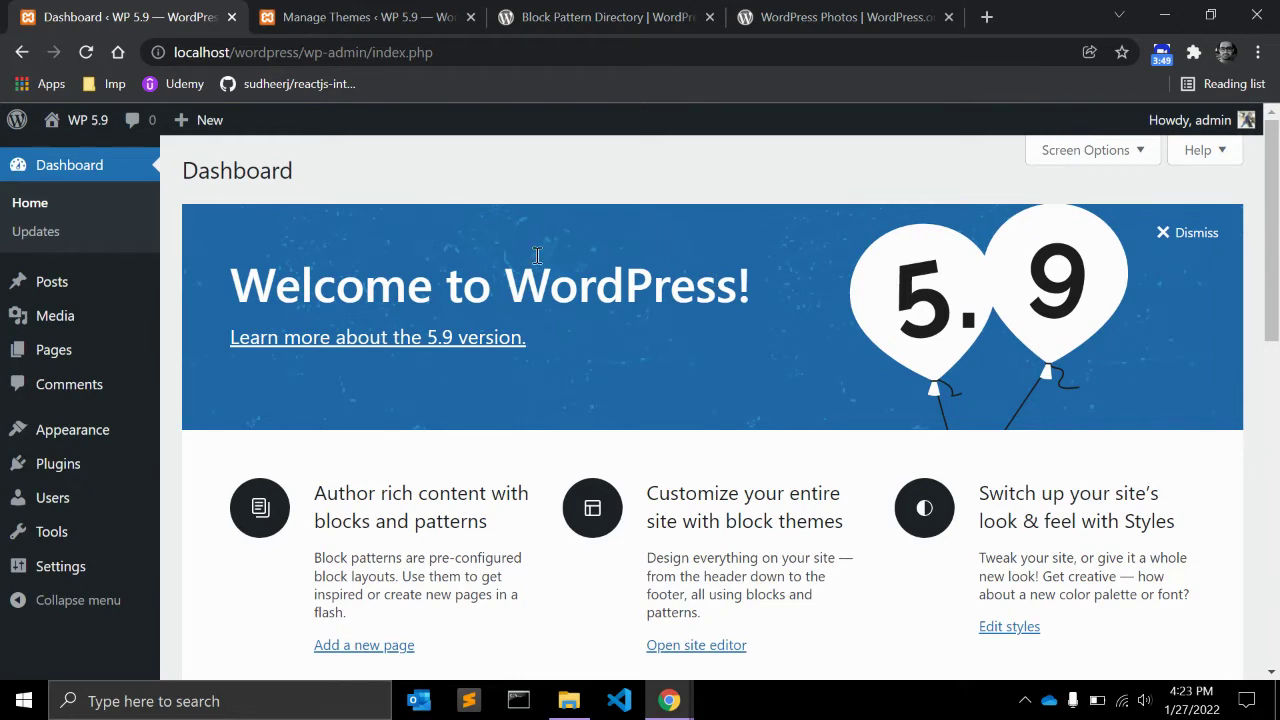
Step: Open the Hello world! post from a new Posts tab and show its List view
middle_click(95, 290)
key(ctrl+Tab)
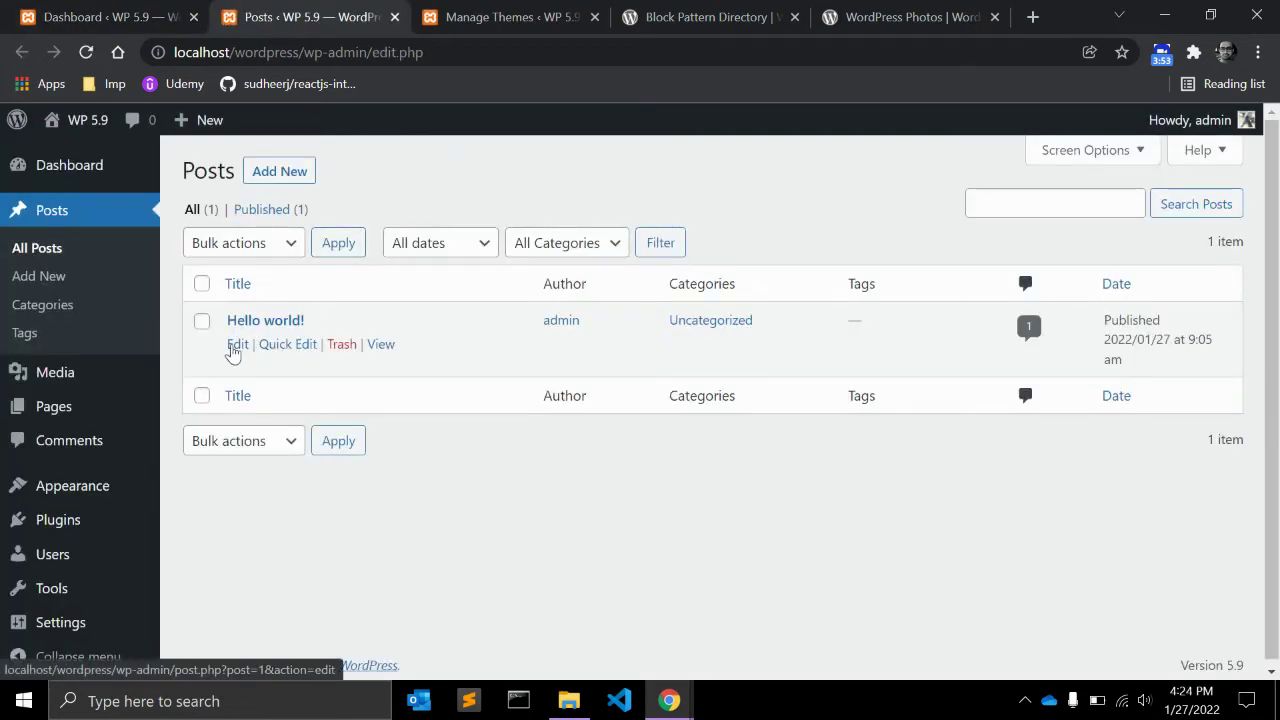
click(233, 348)
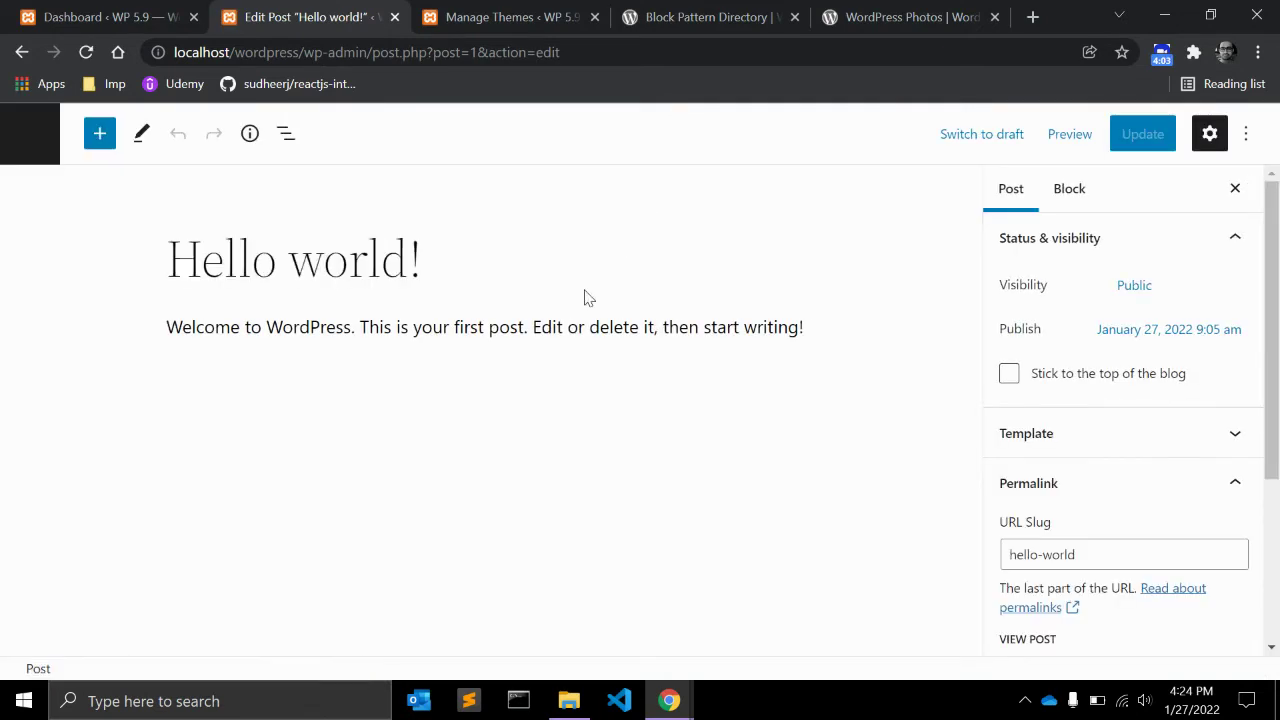
click(551, 272)
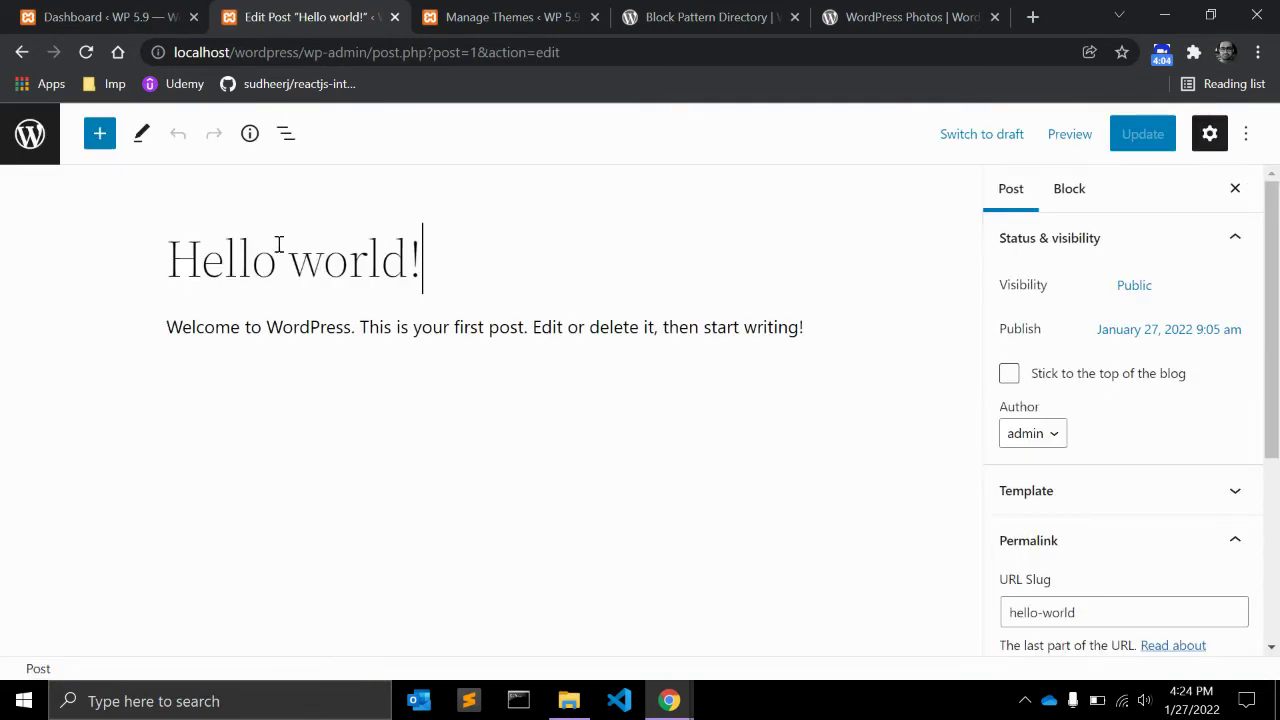
click(286, 143)
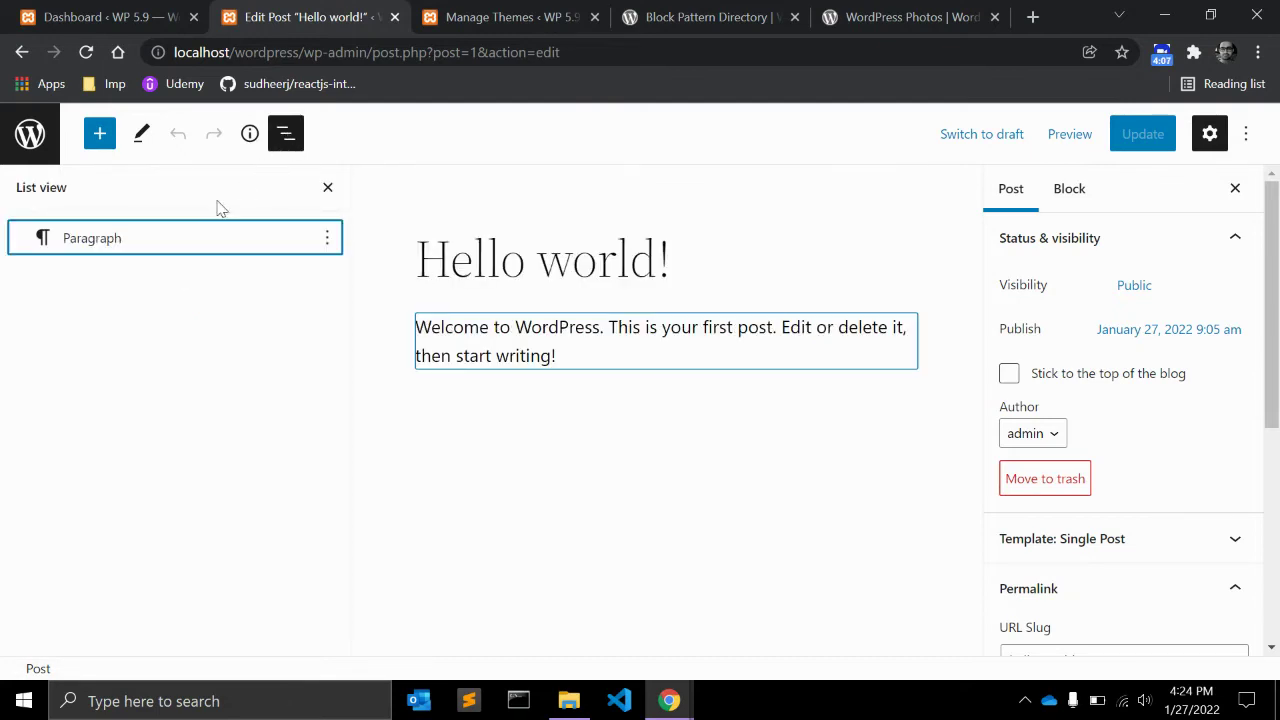
click(50, 238)
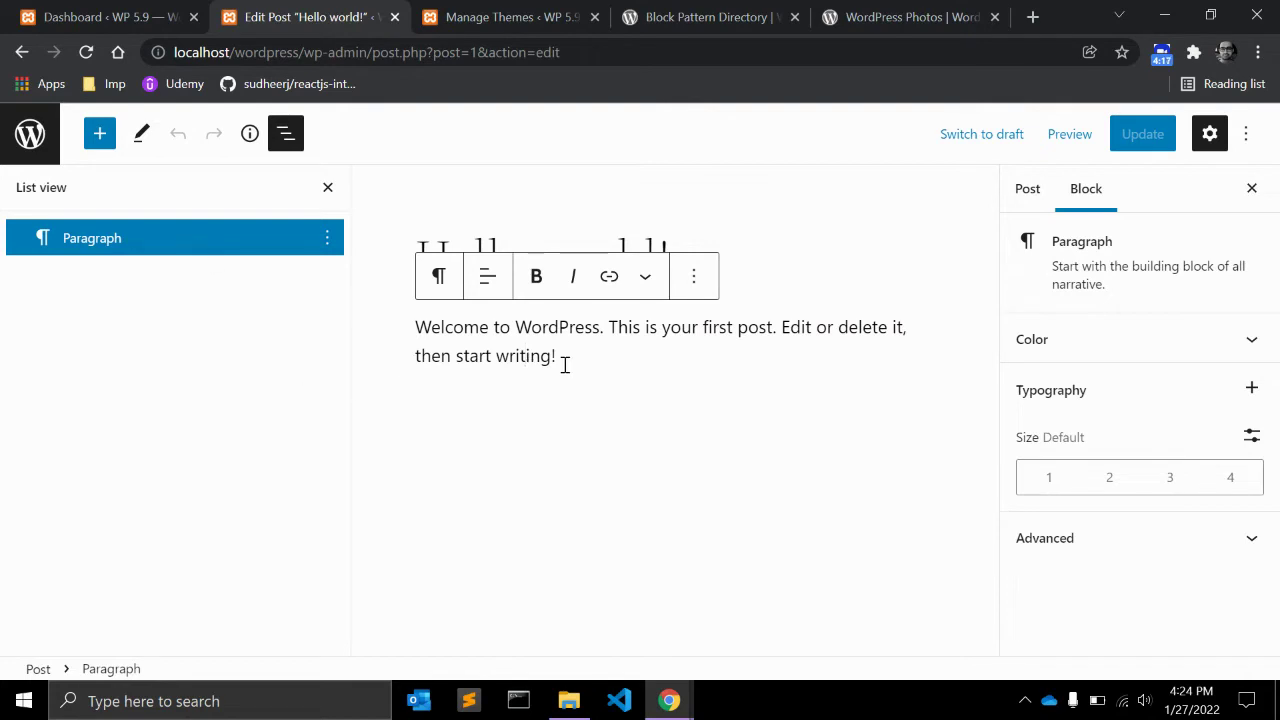
Step: Set the welcome paragraph's text colour to the black (#000000) Theme swatch
click(542, 233)
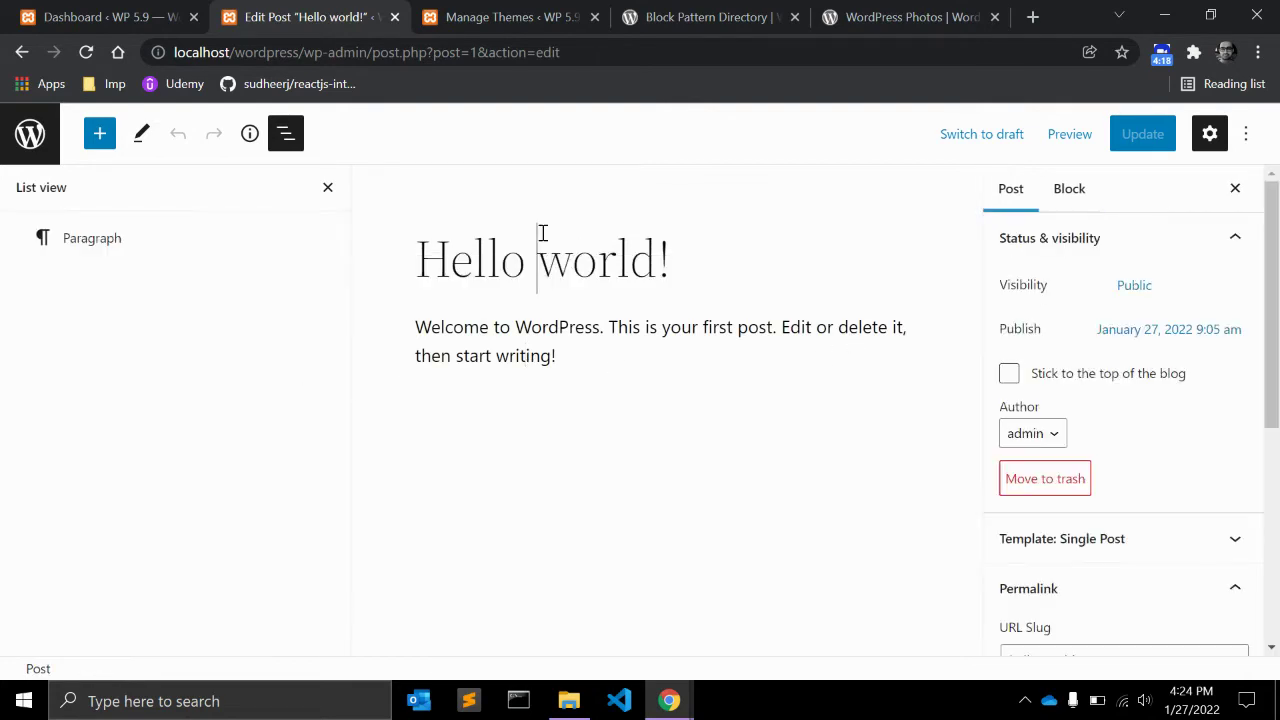
click(570, 347)
click(477, 238)
click(520, 355)
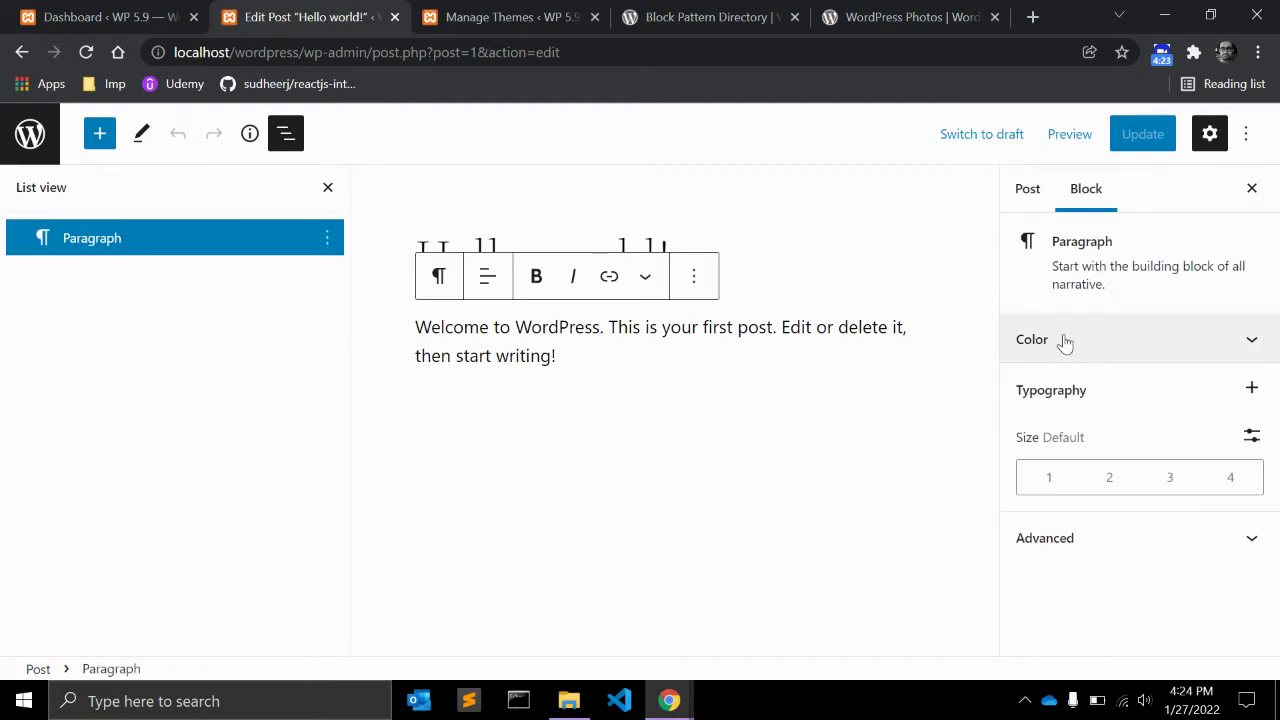
click(1025, 192)
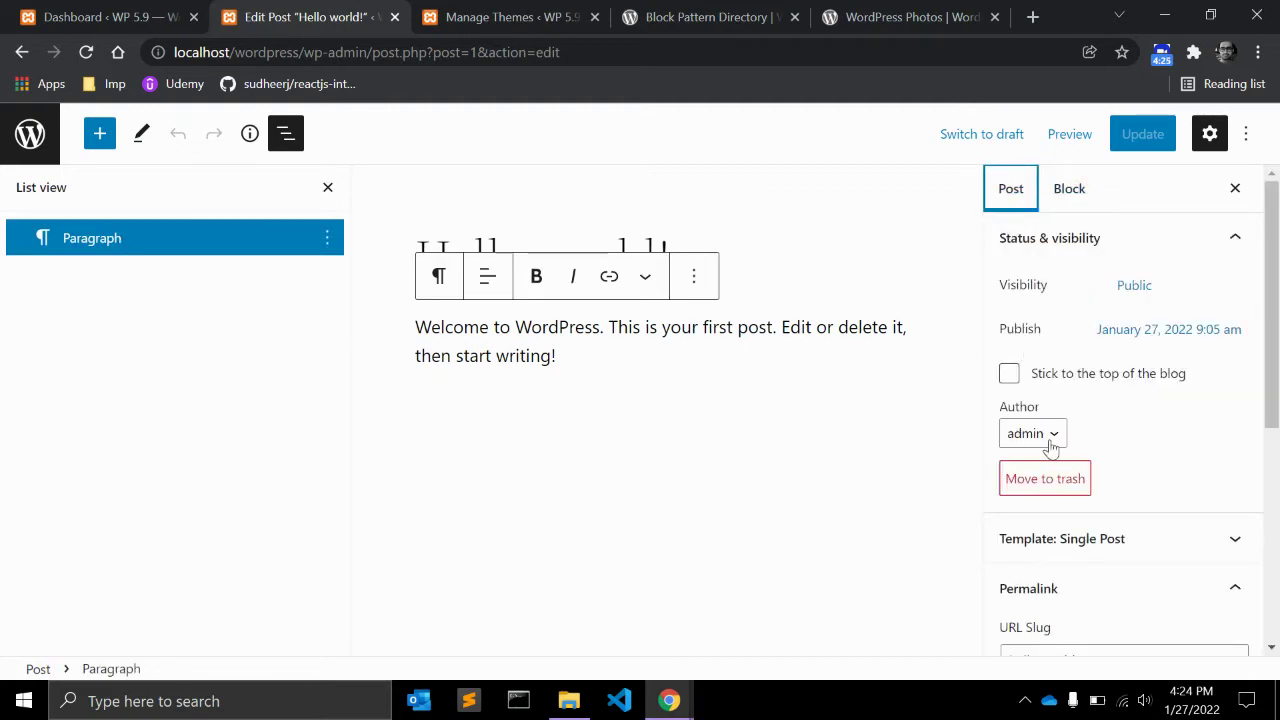
scroll(1040, 420, down, 4)
scroll(1046, 414, up, 4)
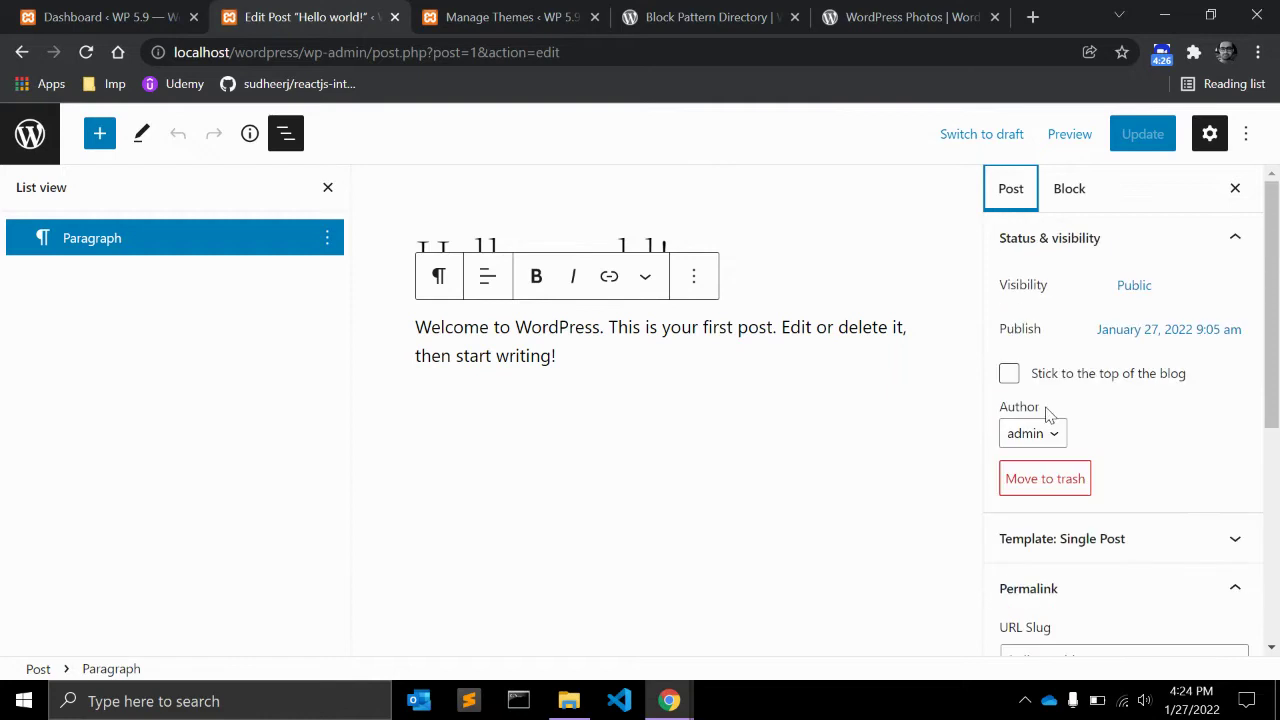
click(1067, 192)
click(1046, 350)
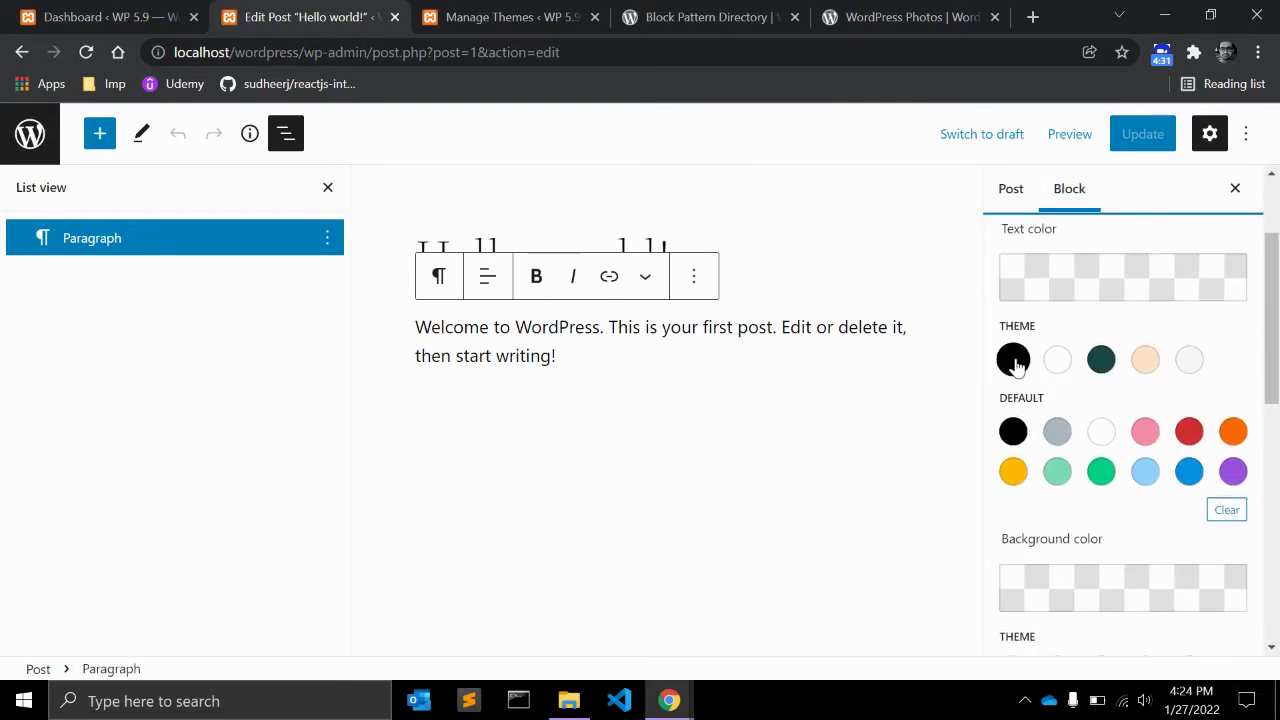
click(1016, 361)
Step: Scroll through the post, then exit the editor via the WordPress logo
scroll(1055, 430, down, 2)
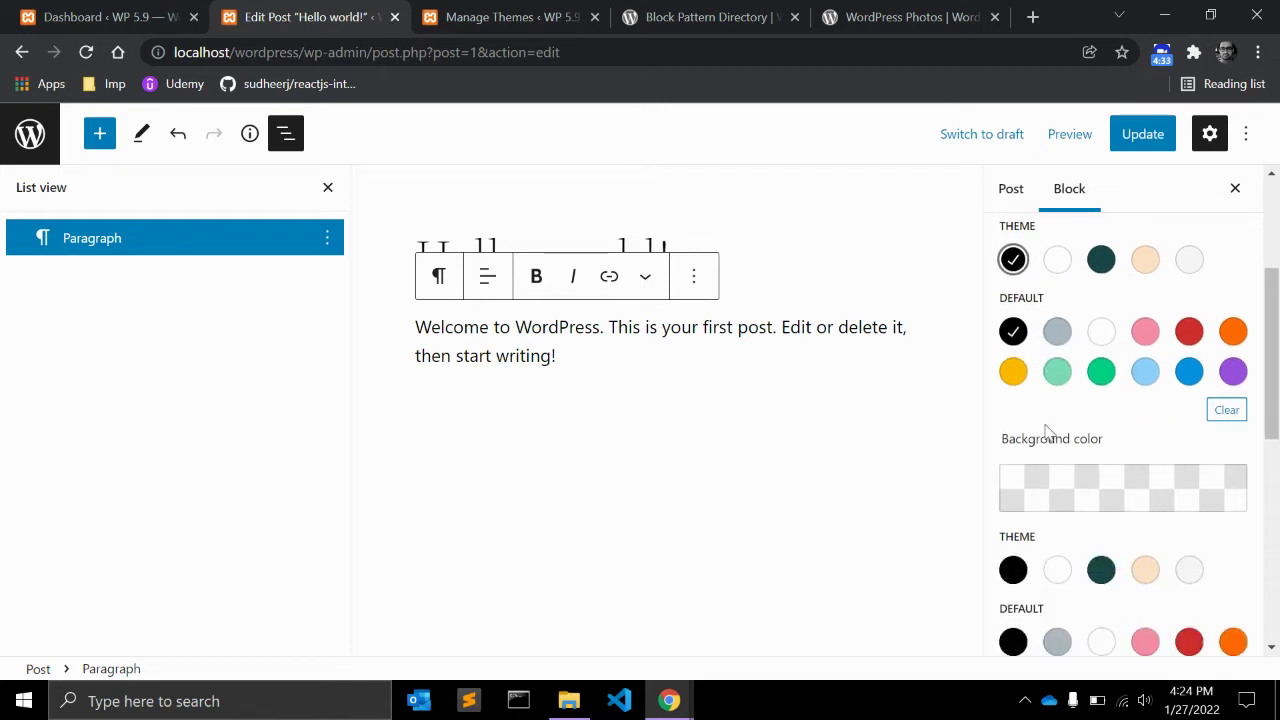
scroll(1014, 477, down, 3)
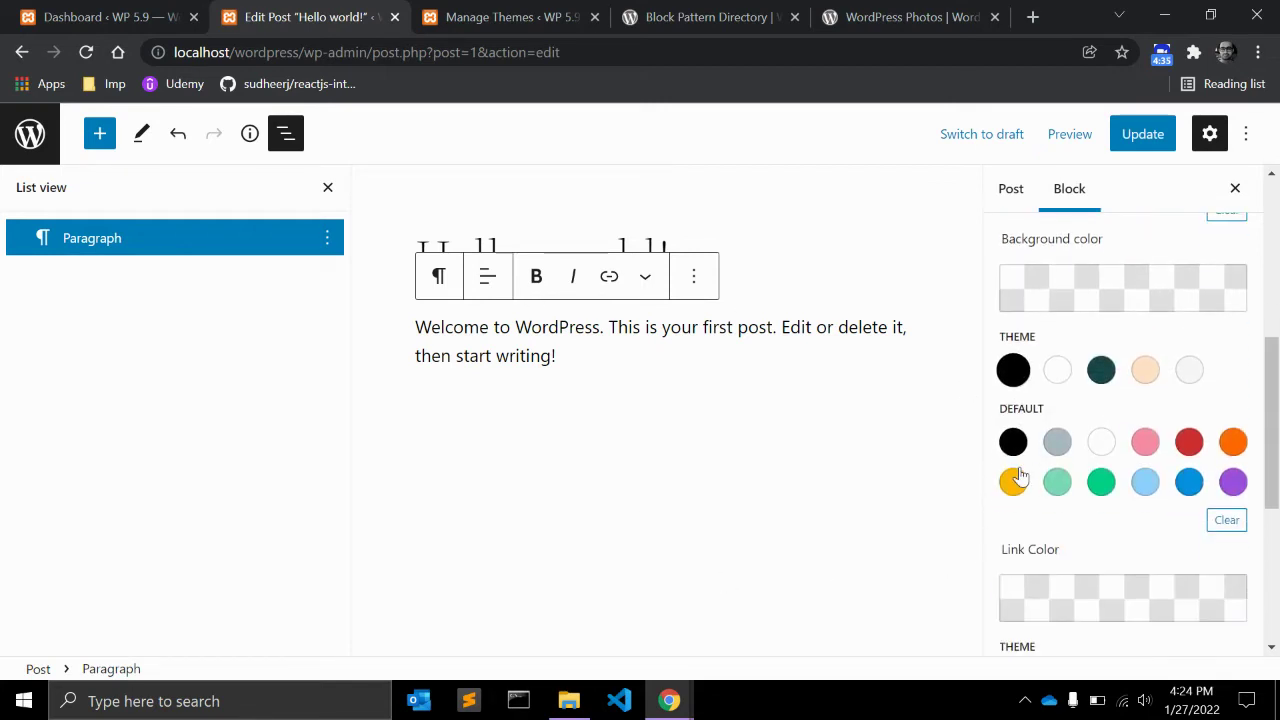
scroll(1075, 405, down, 2)
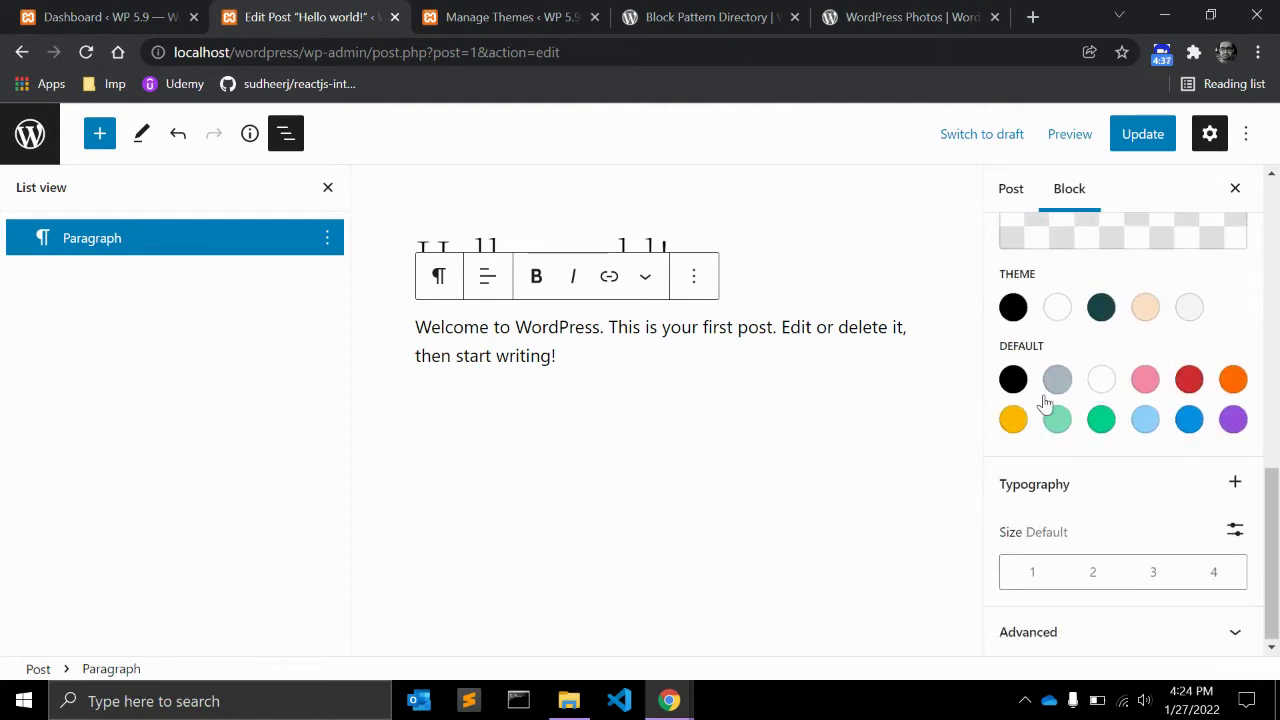
scroll(1033, 585, up, 6)
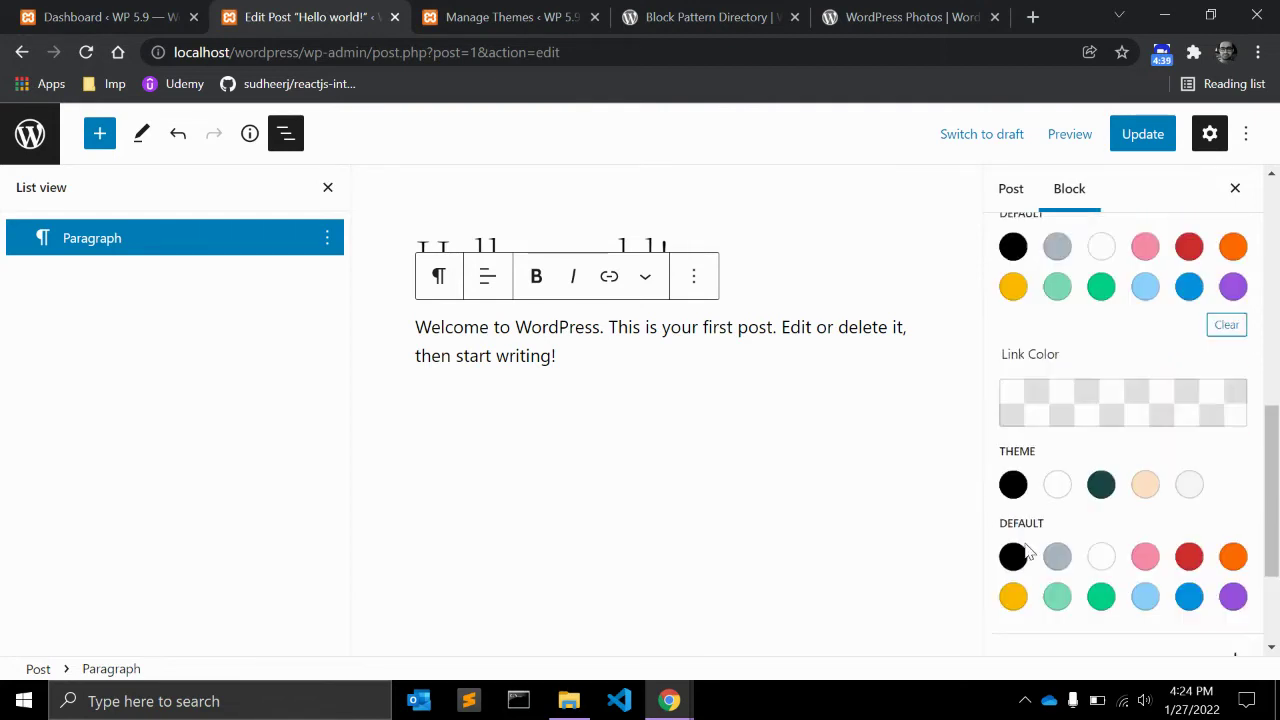
click(30, 133)
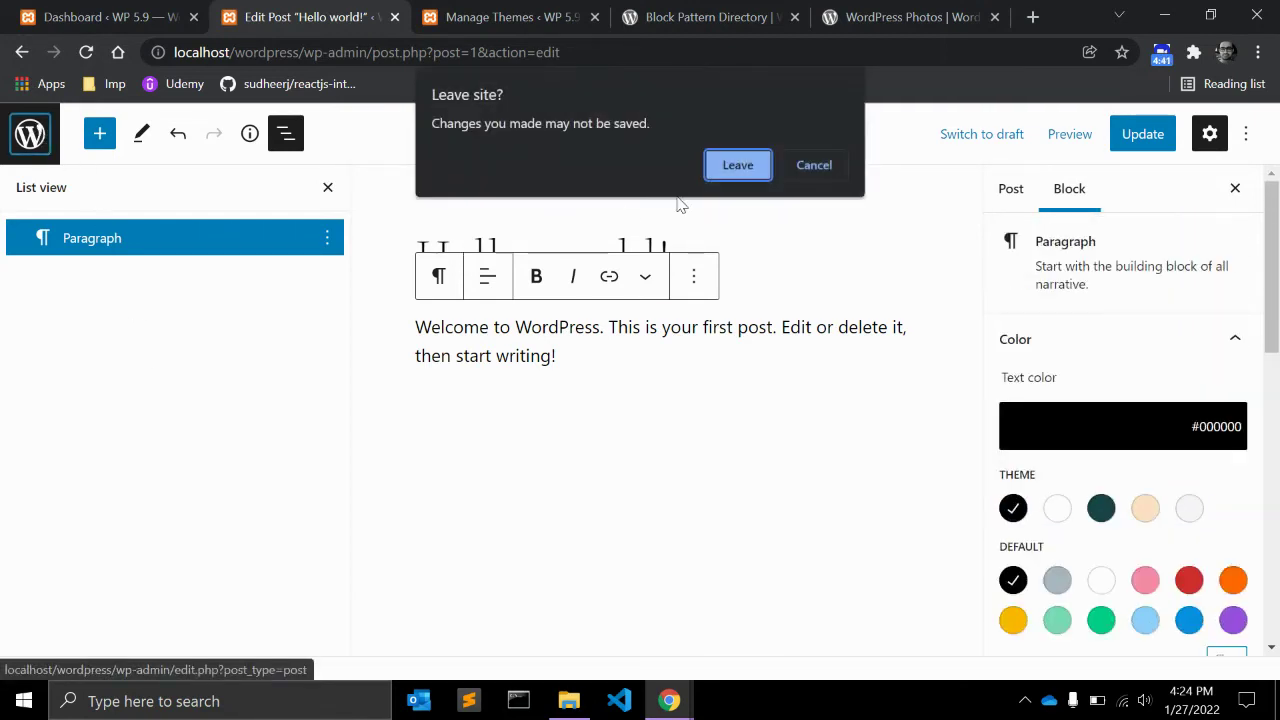
Step: Leave the post without updating and open Sample Page from All Pages
click(737, 170)
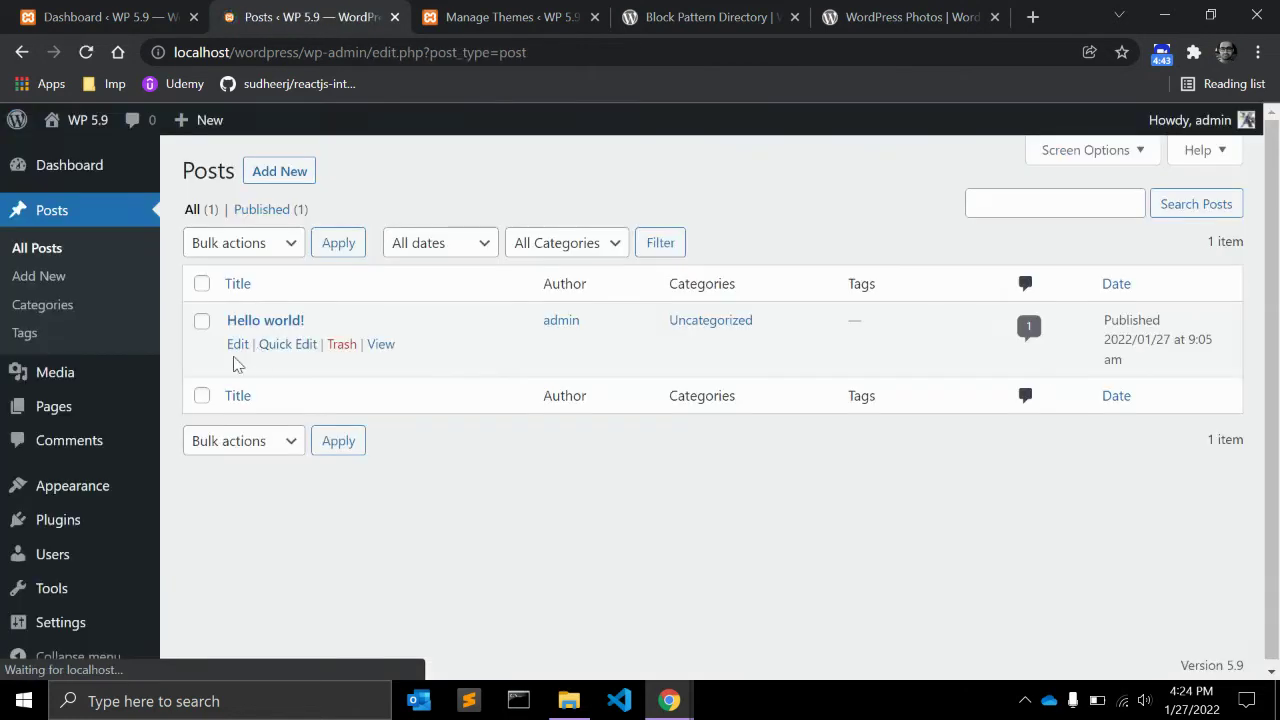
mouse_move(86, 423)
click(208, 409)
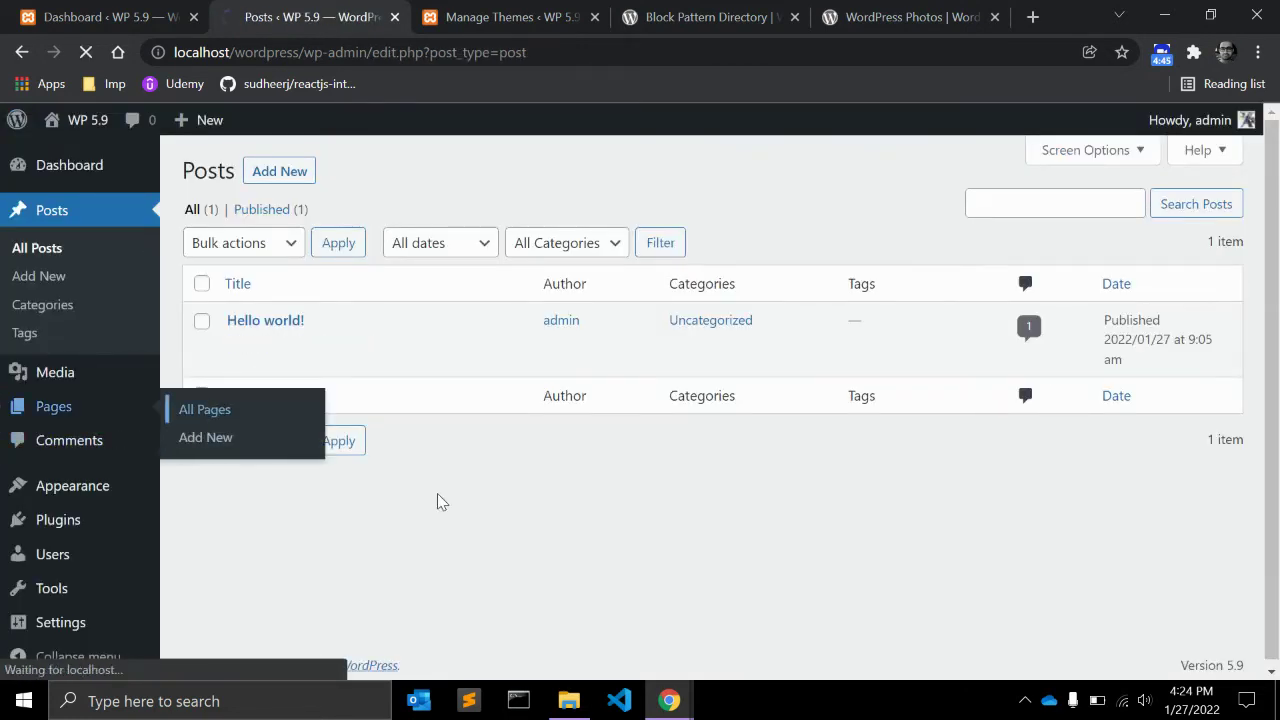
click(238, 405)
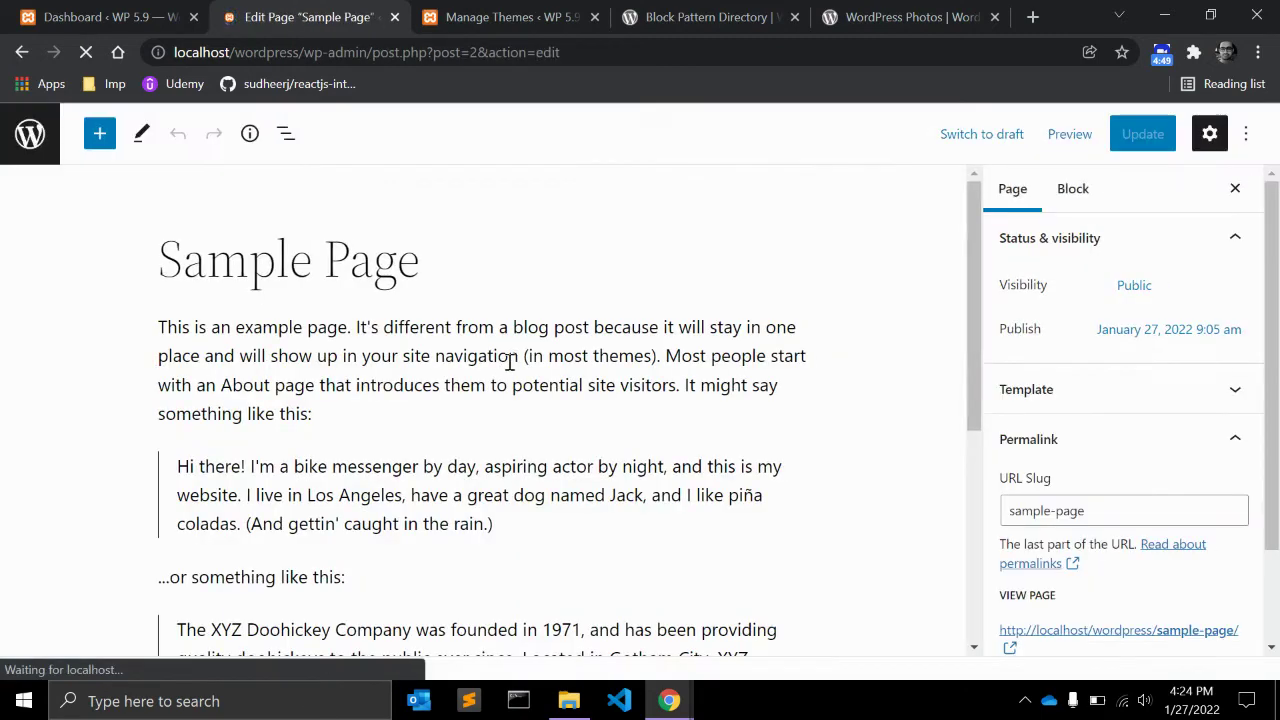
Step: Show the Sample Page's List view and select its paragraph and quote blocks
click(285, 133)
click(125, 234)
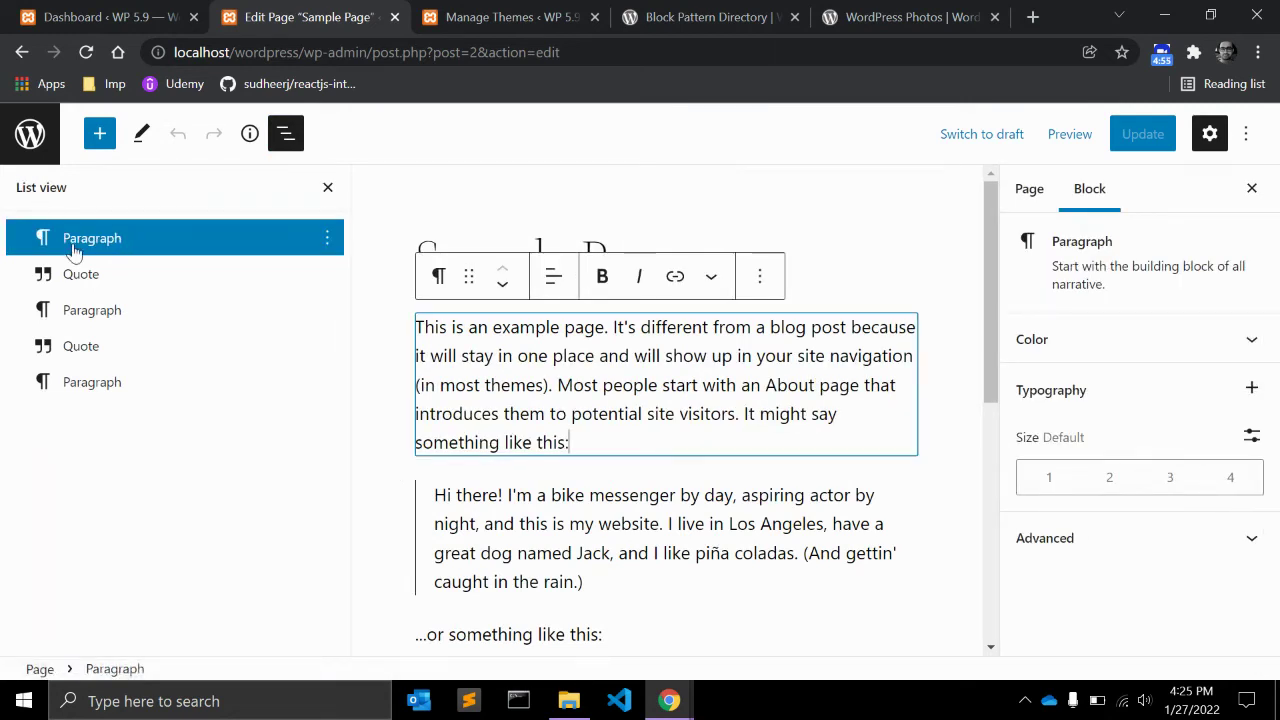
click(72, 277)
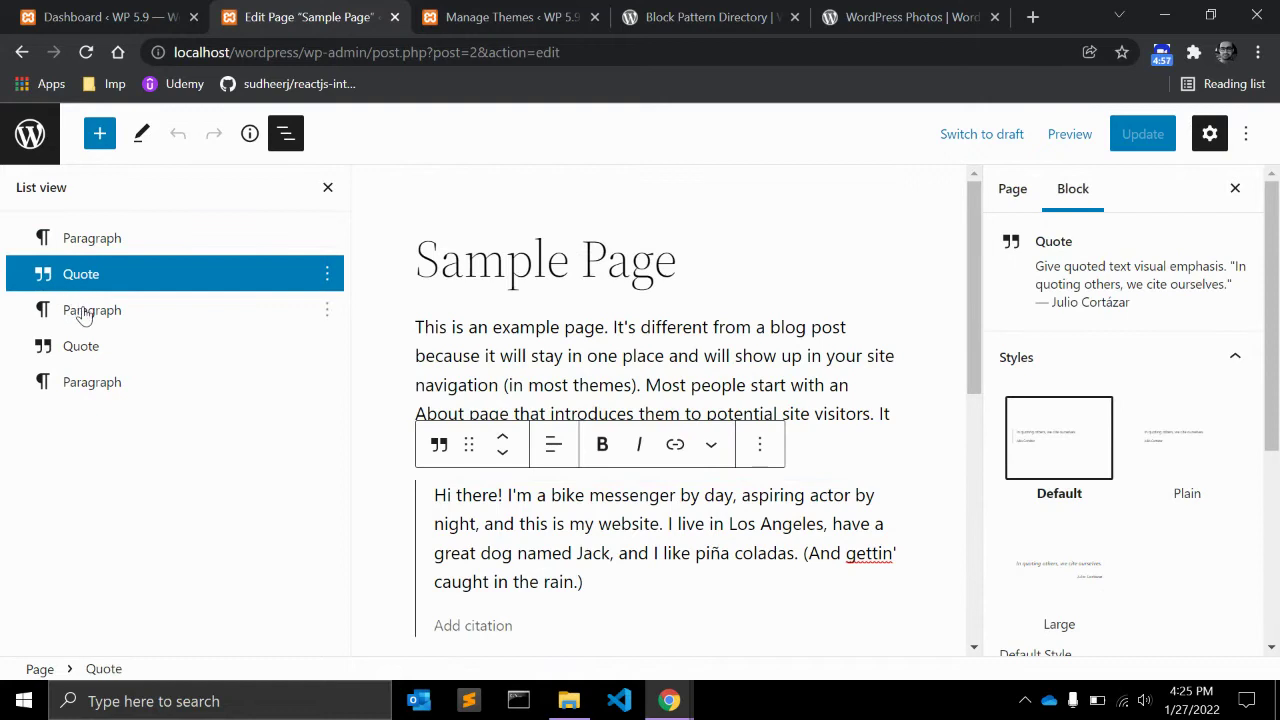
click(85, 313)
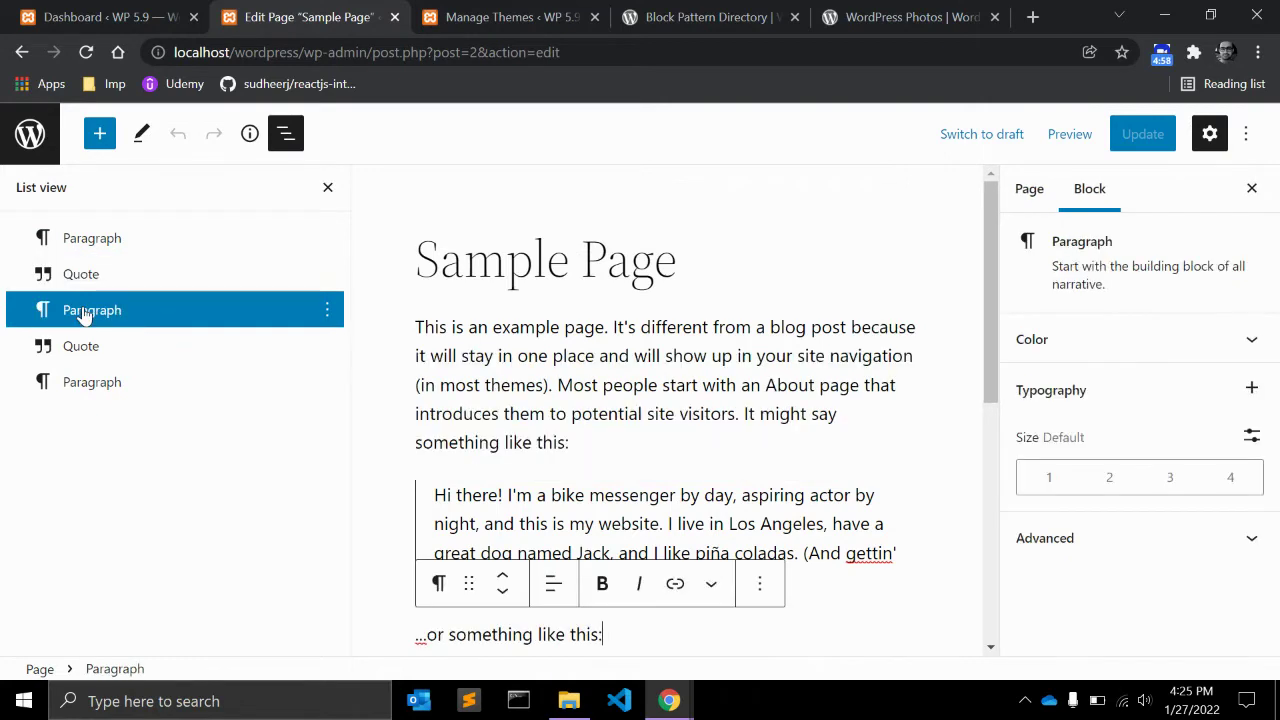
click(94, 243)
drag(579, 444, 420, 323)
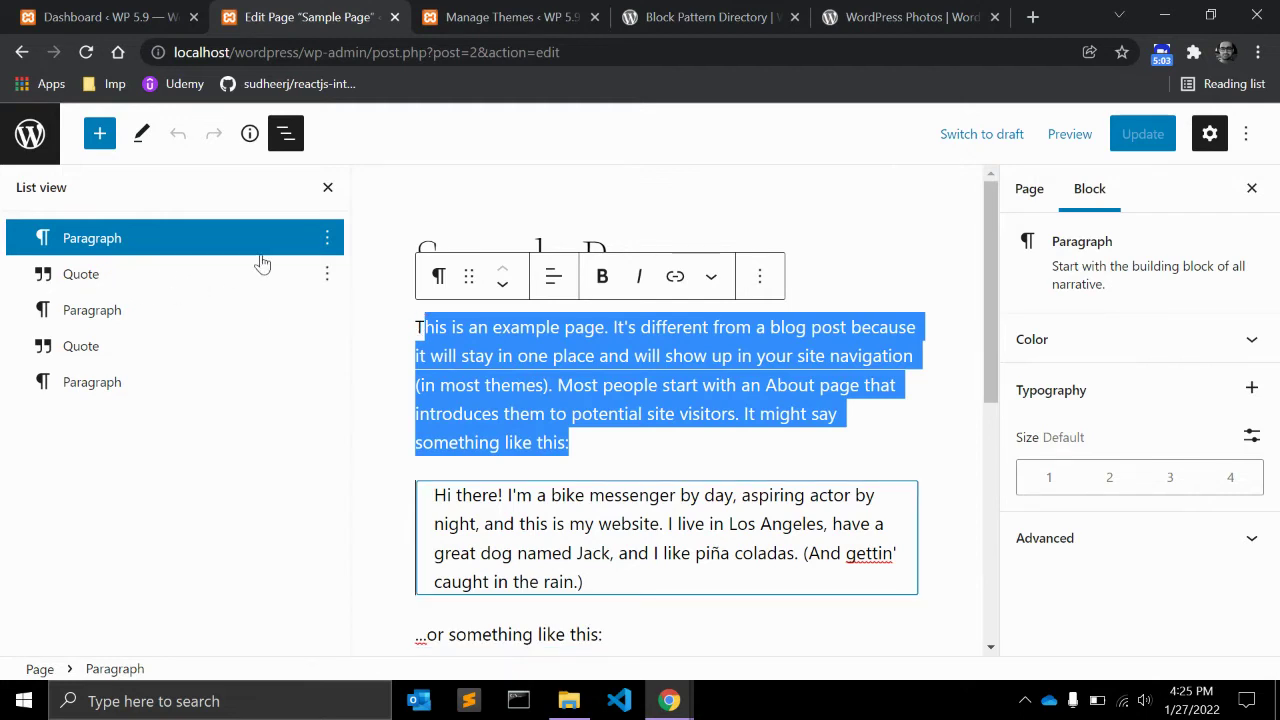
click(329, 241)
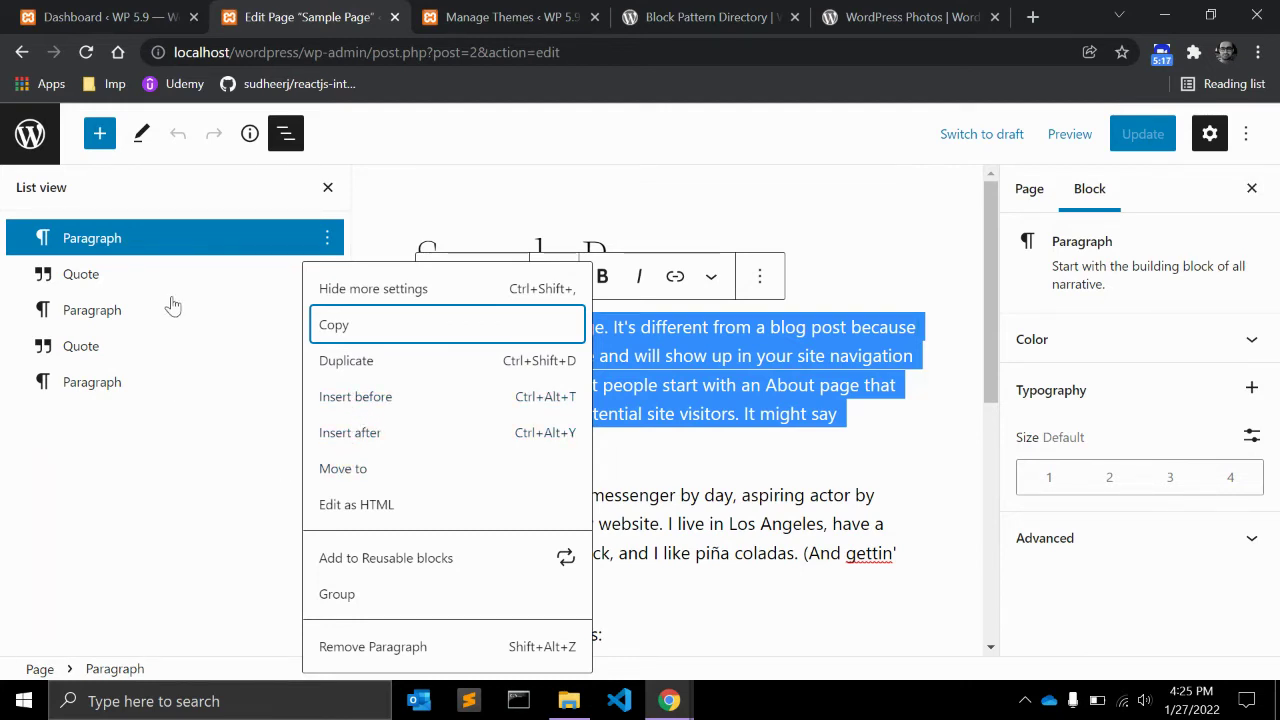
Step: Drag the closing paragraph in List view to sit above the second quote
drag(177, 249, 89, 235)
mouse_move(90, 352)
mouse_down()
mouse_move(90, 302)
mouse_move(92, 357)
mouse_move(87, 344)
mouse_up()
scroll(489, 402, down, 5)
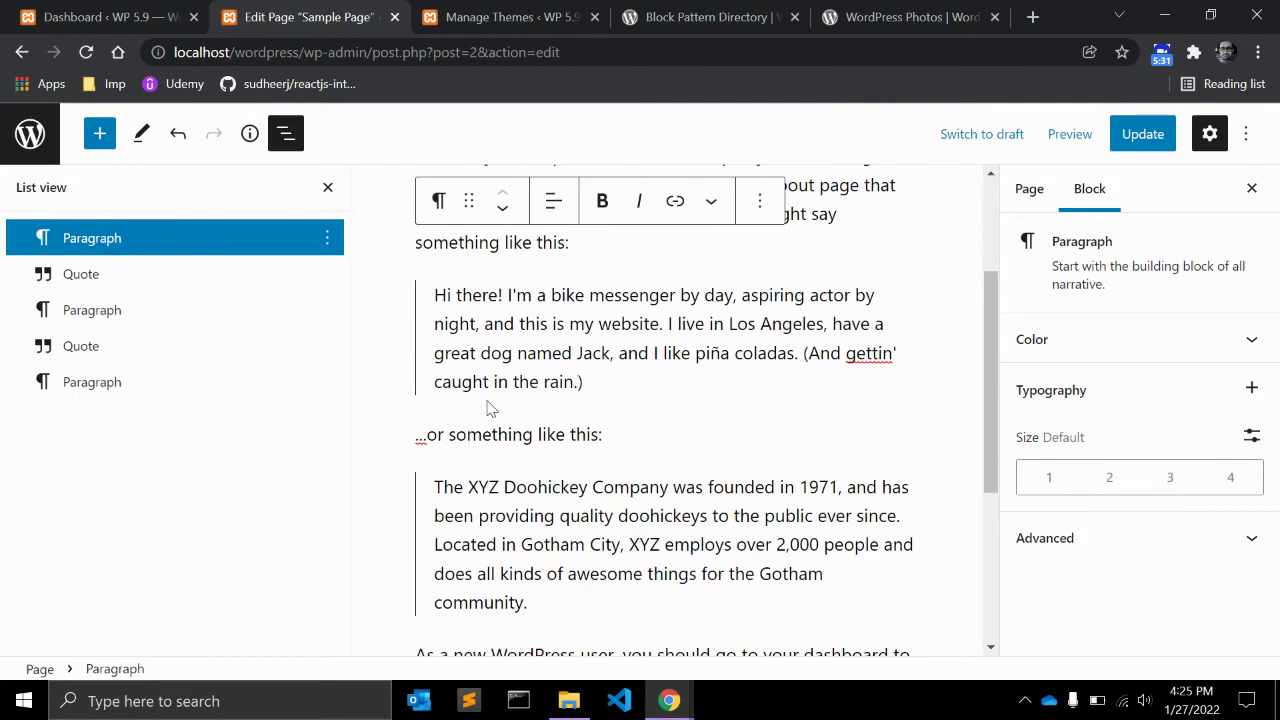
scroll(491, 400, up, 4)
scroll(460, 405, up, 1)
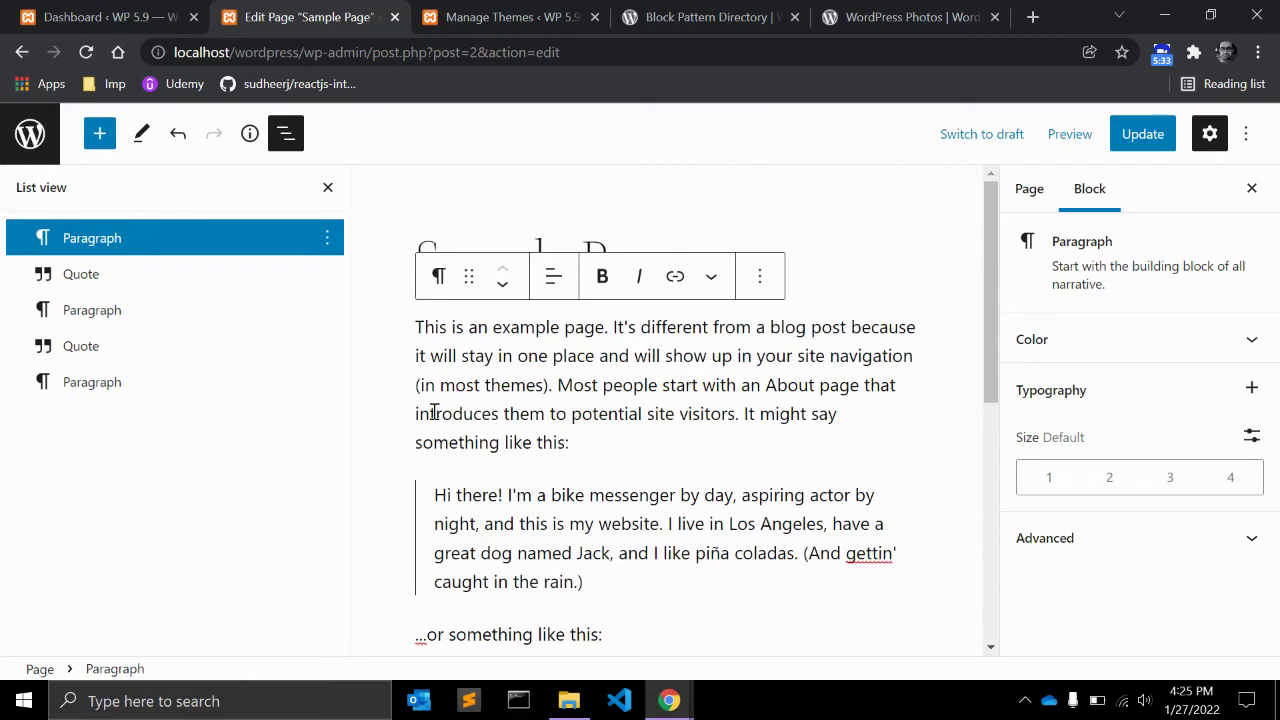
mouse_move(95, 390)
mouse_down()
mouse_move(103, 340)
mouse_move(109, 378)
mouse_up()
scroll(500, 422, down, 3)
scroll(535, 420, down, 2)
scroll(587, 432, up, 2)
scroll(587, 432, up, 2)
Step: Select and deselect the first paragraph's text, then exit the page editor
triple_click(587, 418)
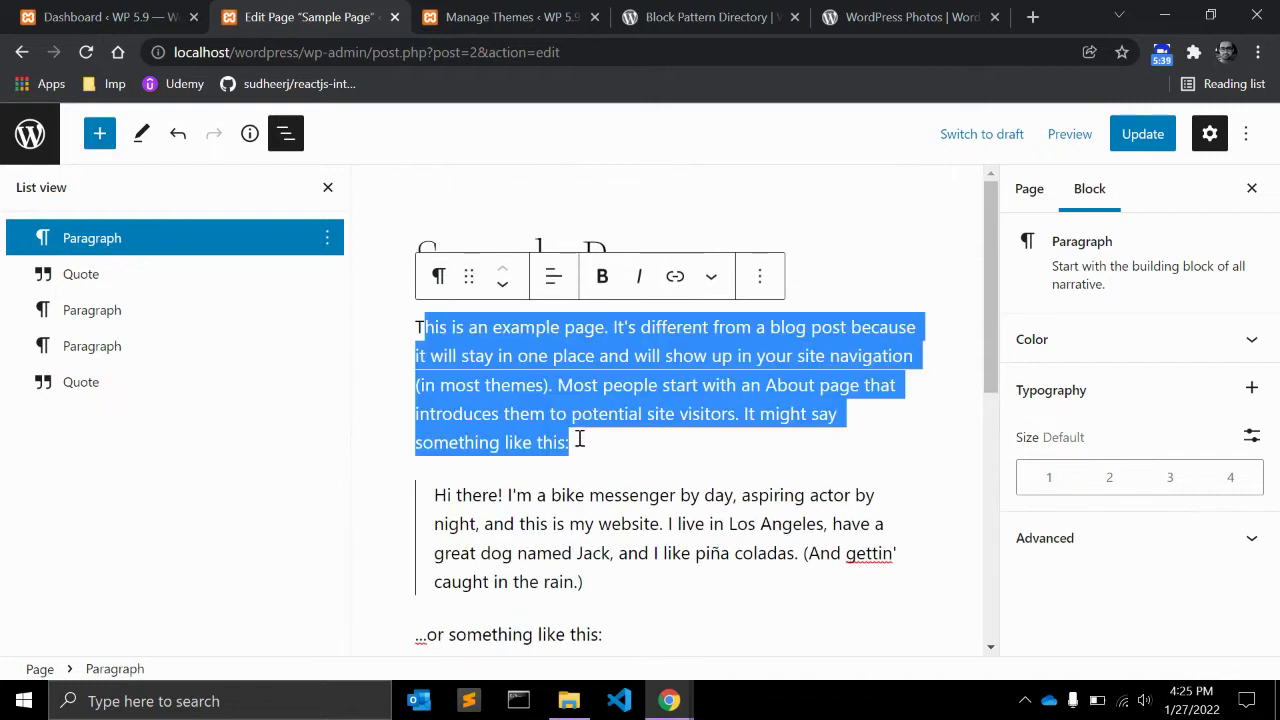
click(578, 443)
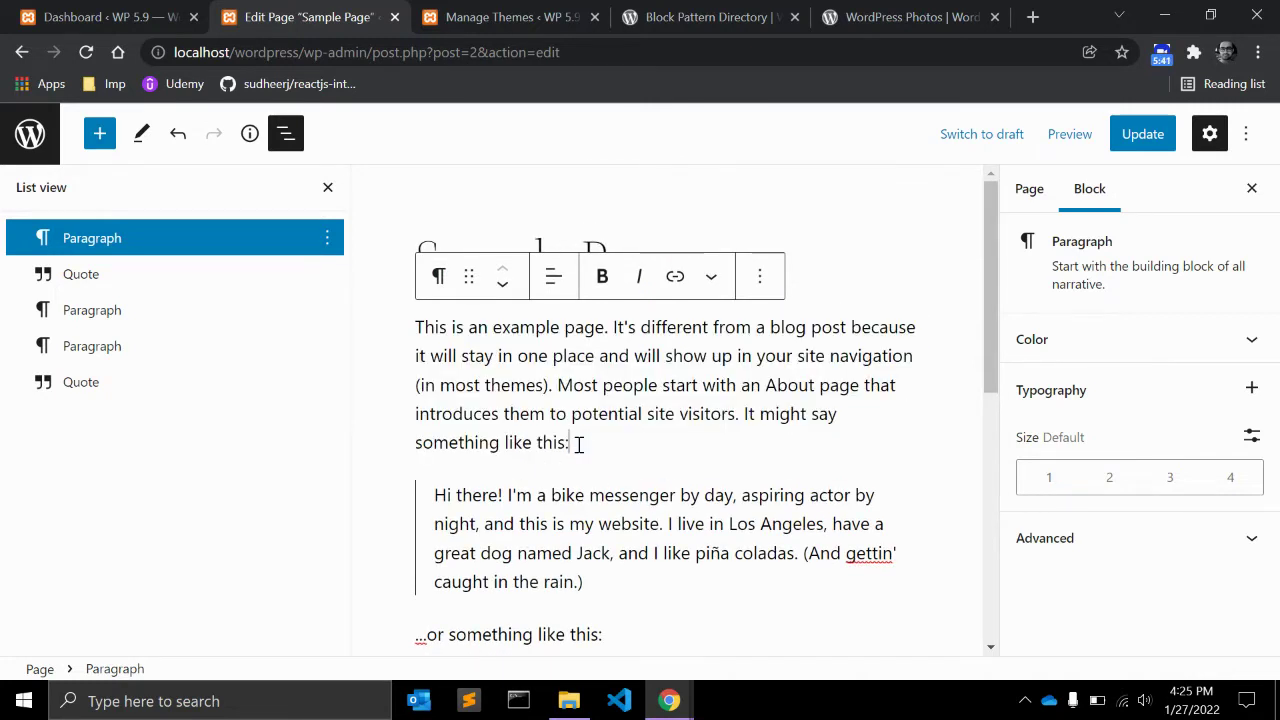
click(30, 133)
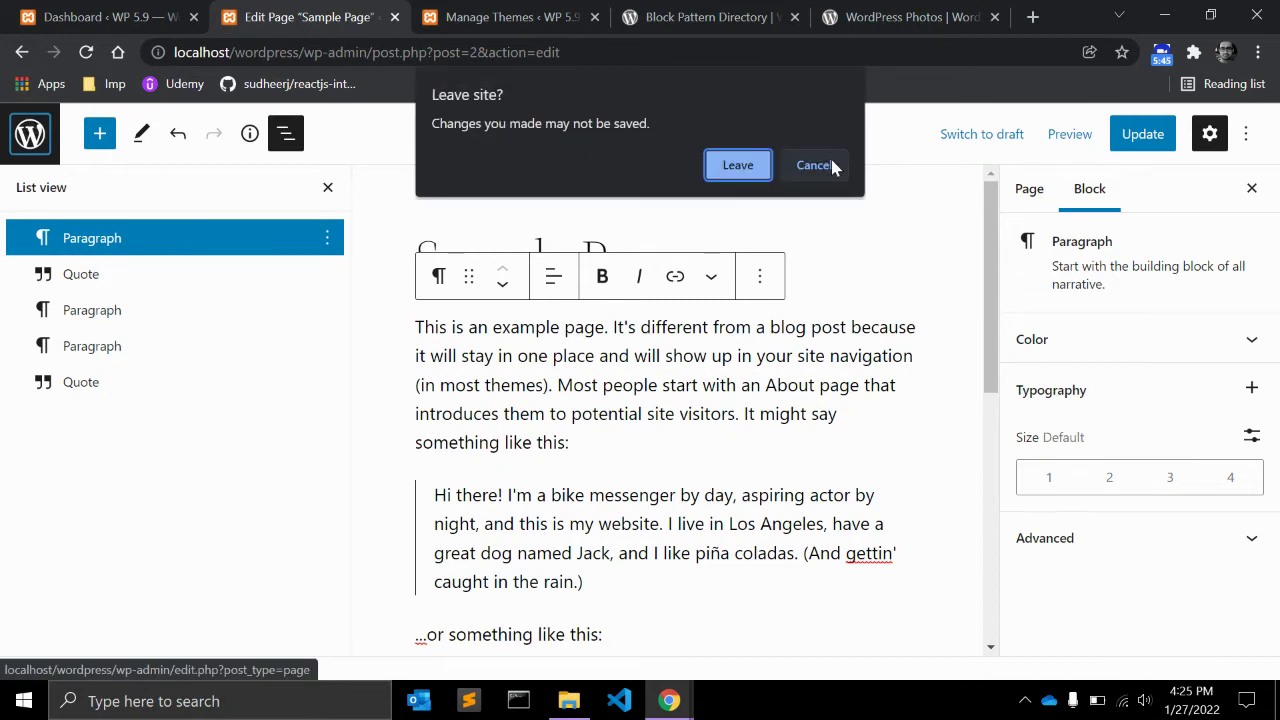
Step: Confirm leaving, then open Appearance > Editor (beta) on the Home template
click(738, 166)
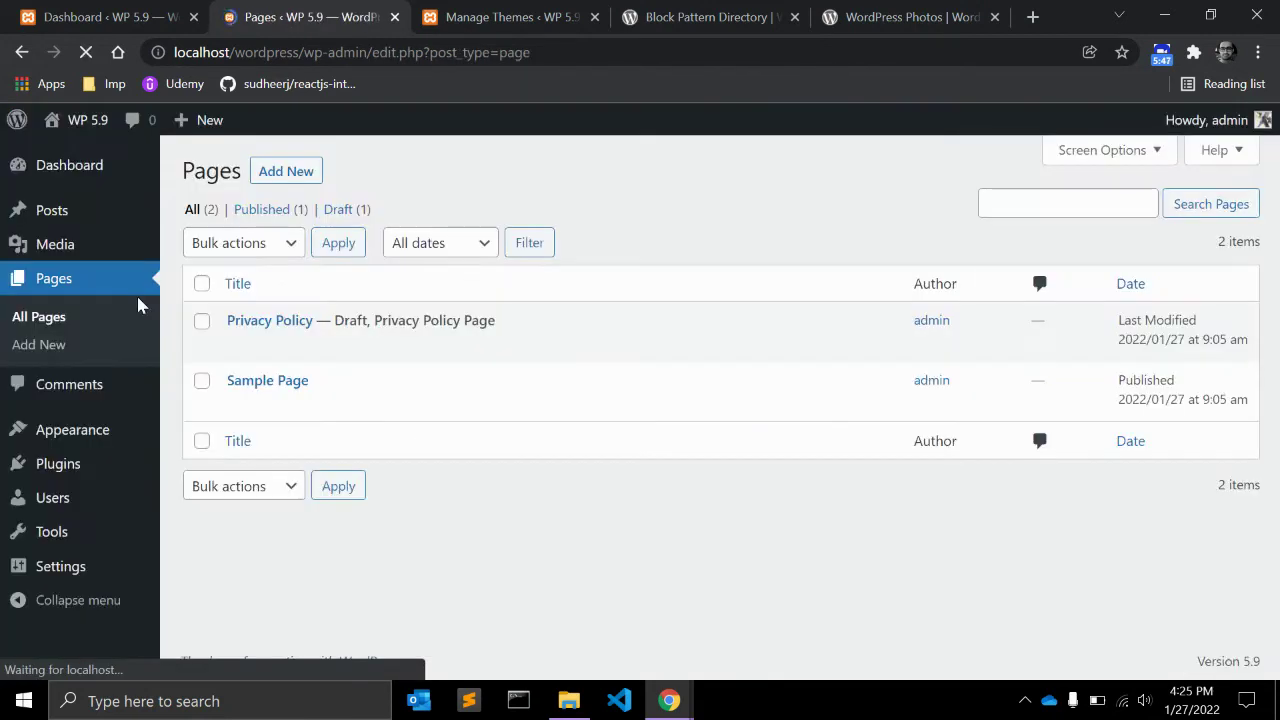
mouse_move(110, 428)
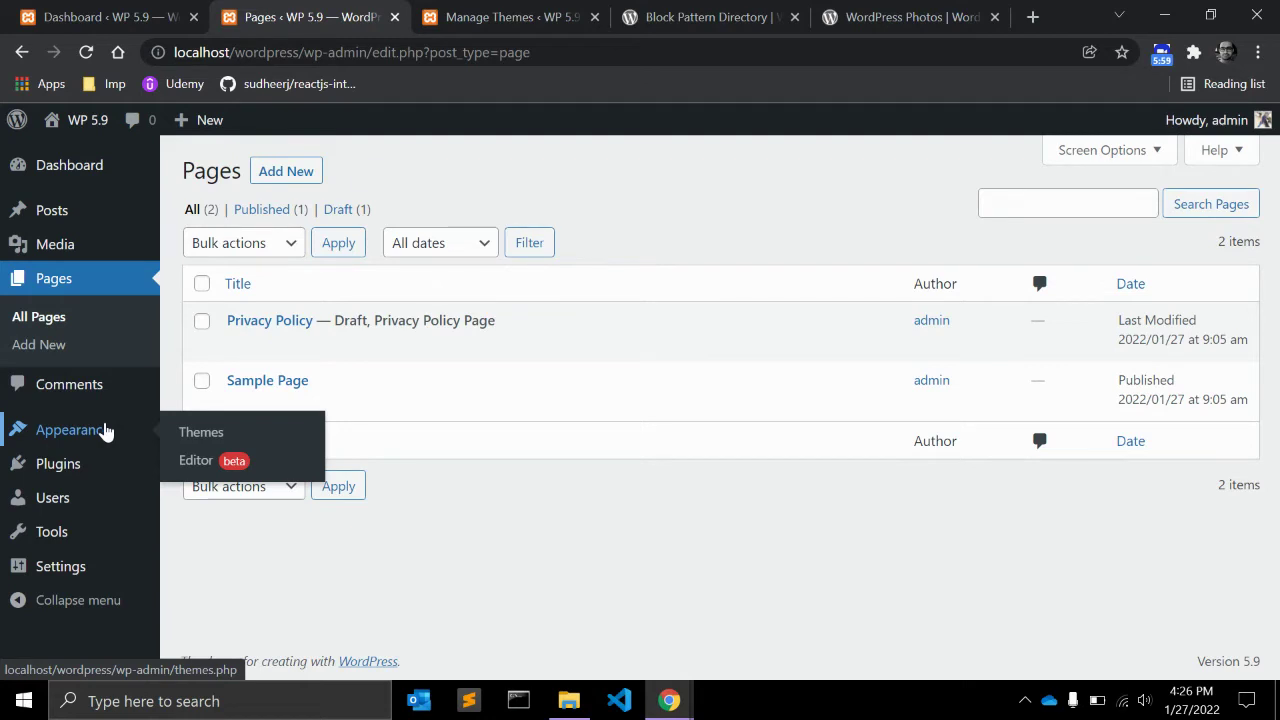
click(195, 461)
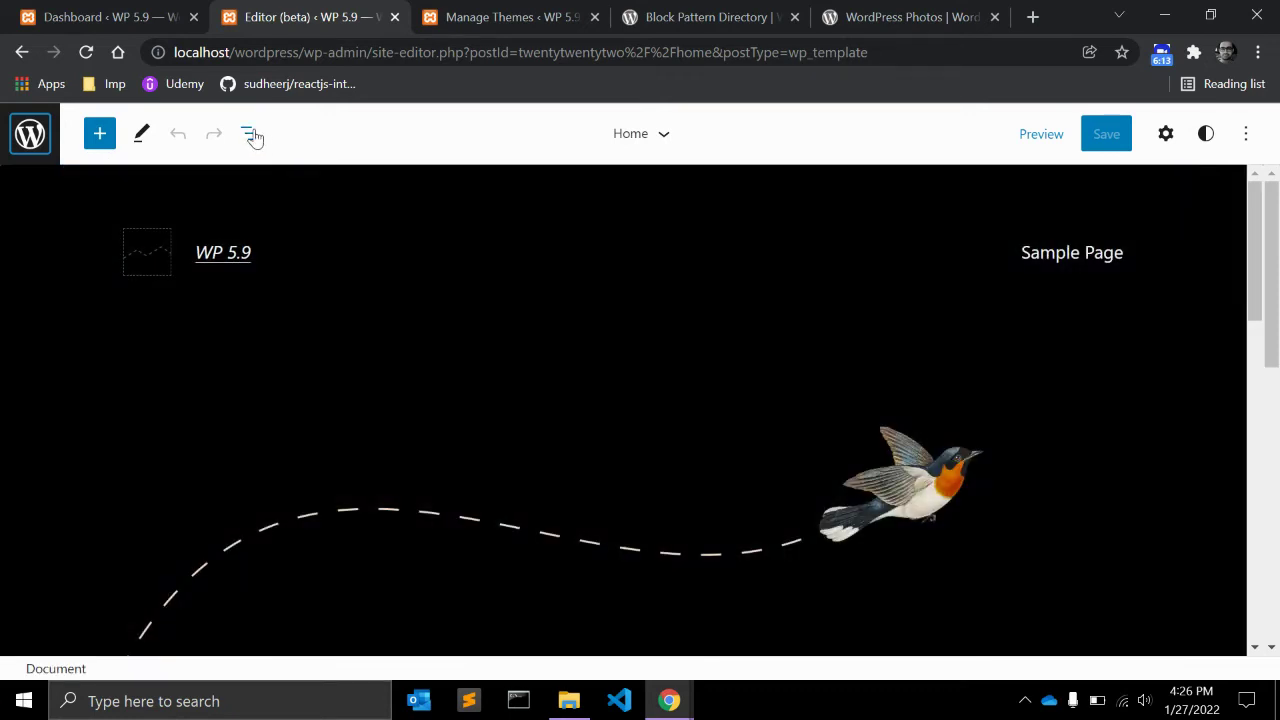
Step: In List view, collapse the Header Dark Small, Query Loop and Footer rows
click(250, 134)
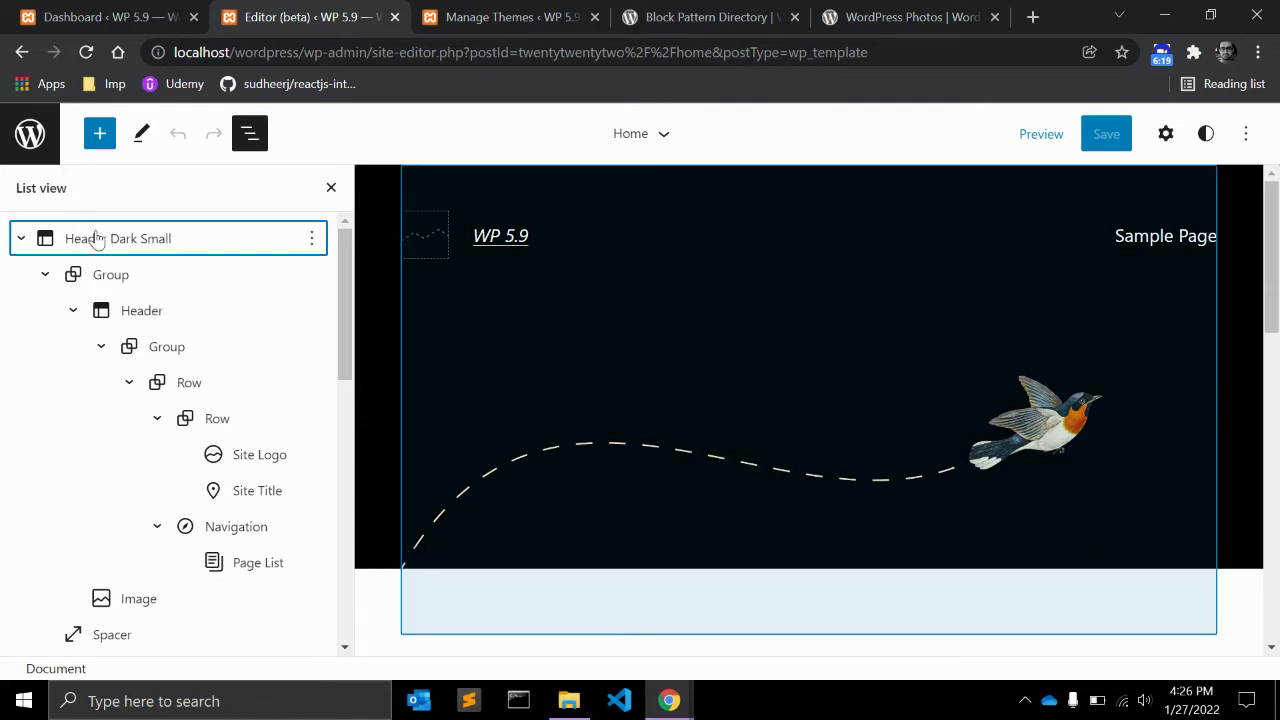
click(92, 238)
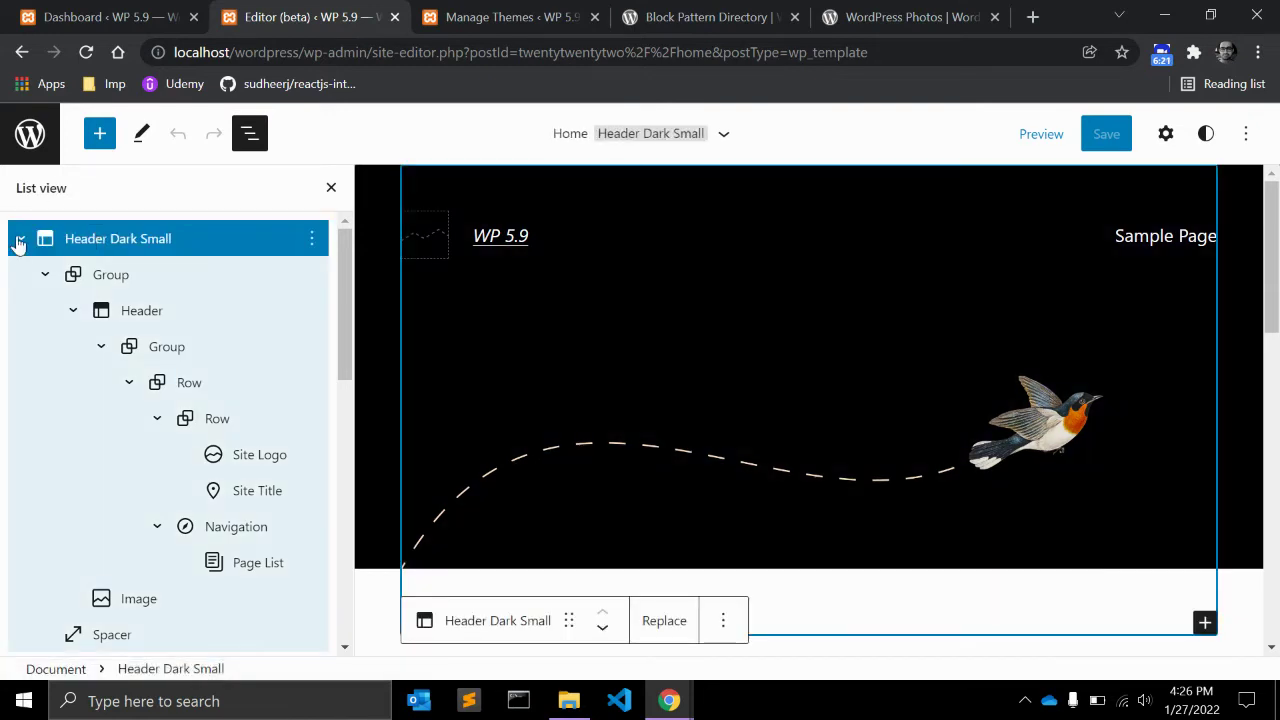
click(19, 240)
click(20, 274)
click(21, 310)
Step: Select Header Dark Small, Footer and Query Loop, then show Query Loop's options menu
click(103, 250)
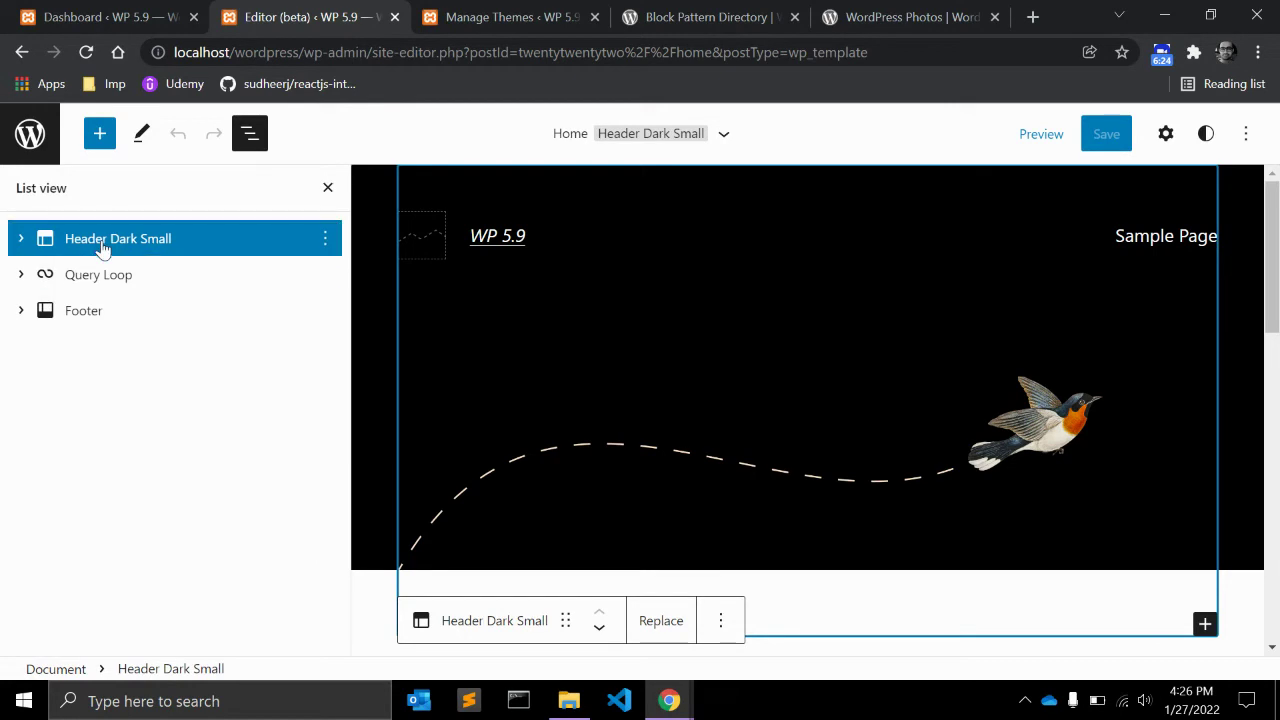
click(94, 314)
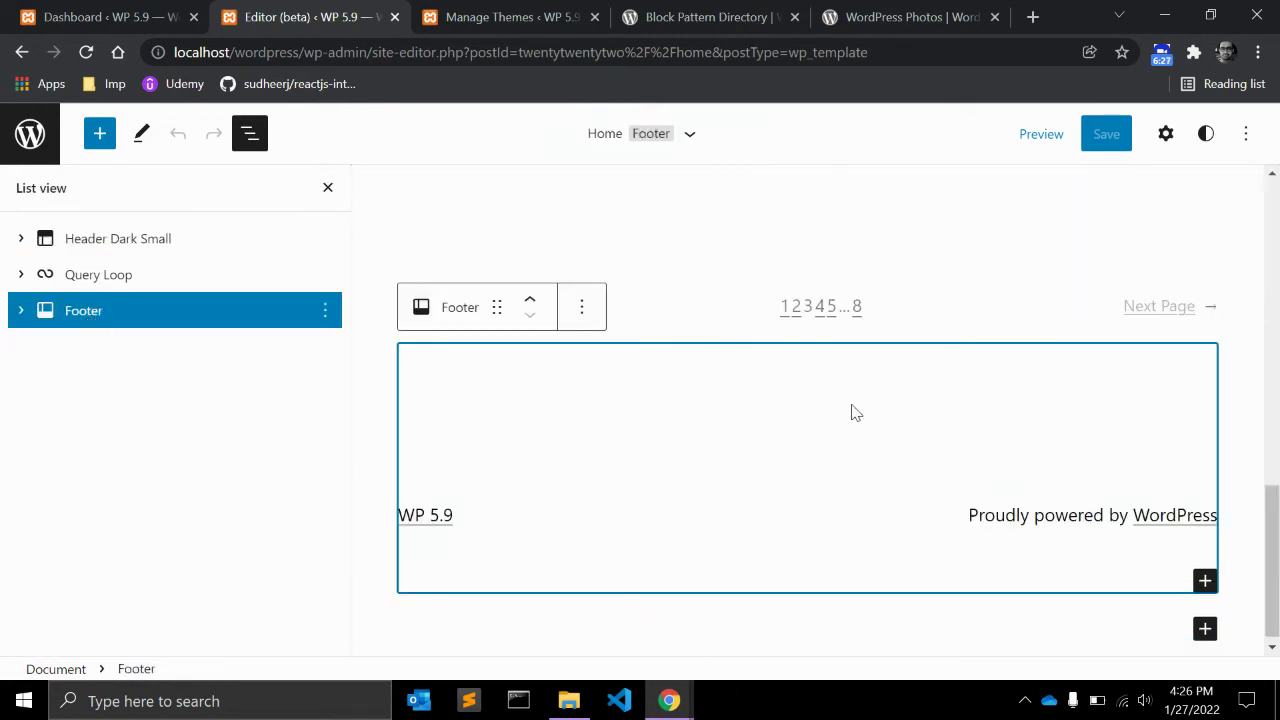
click(120, 277)
scroll(577, 360, up, 1)
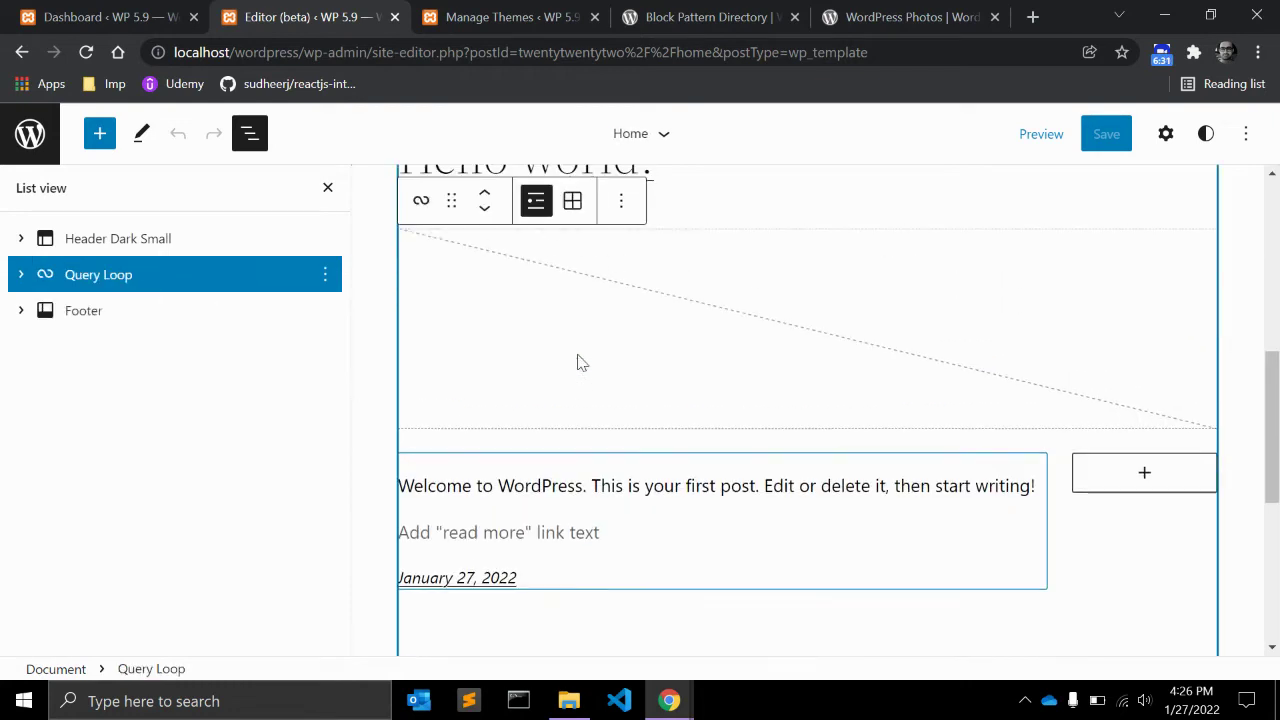
click(21, 276)
click(21, 276)
click(325, 274)
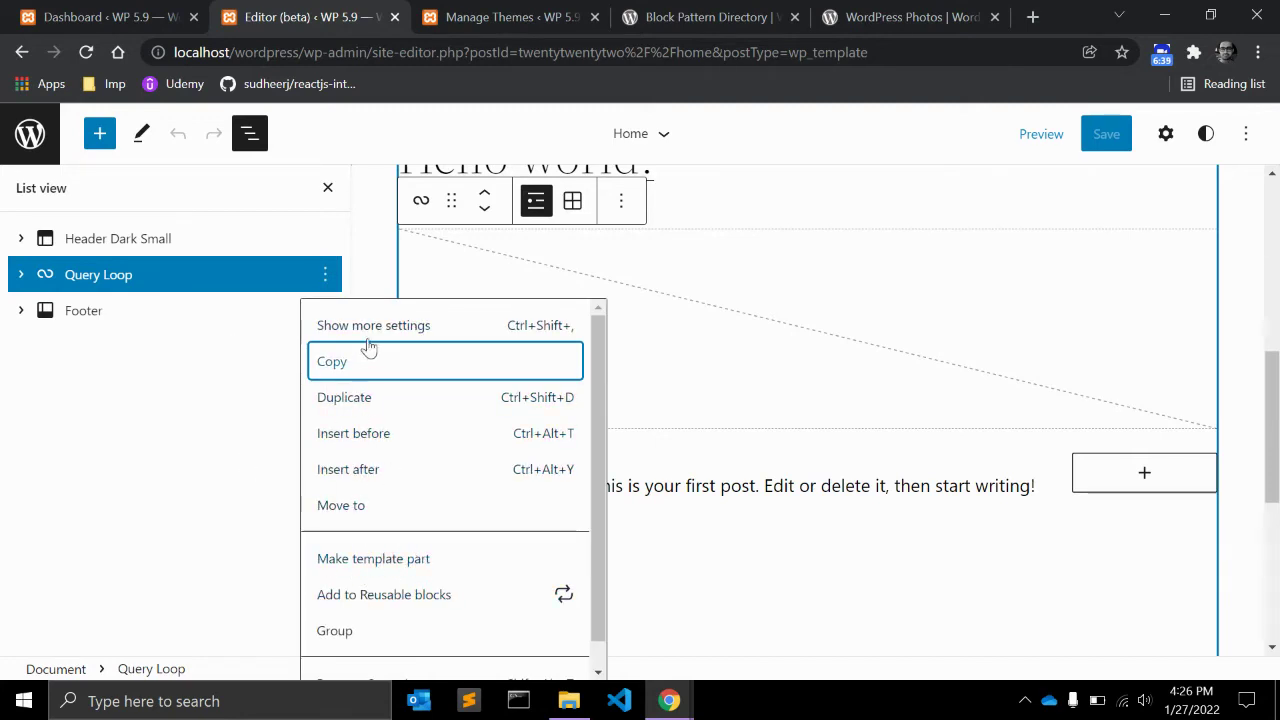
Step: Expand Query Loop > Post Template > Group > Columns and select the excerpt-and-date column
click(118, 278)
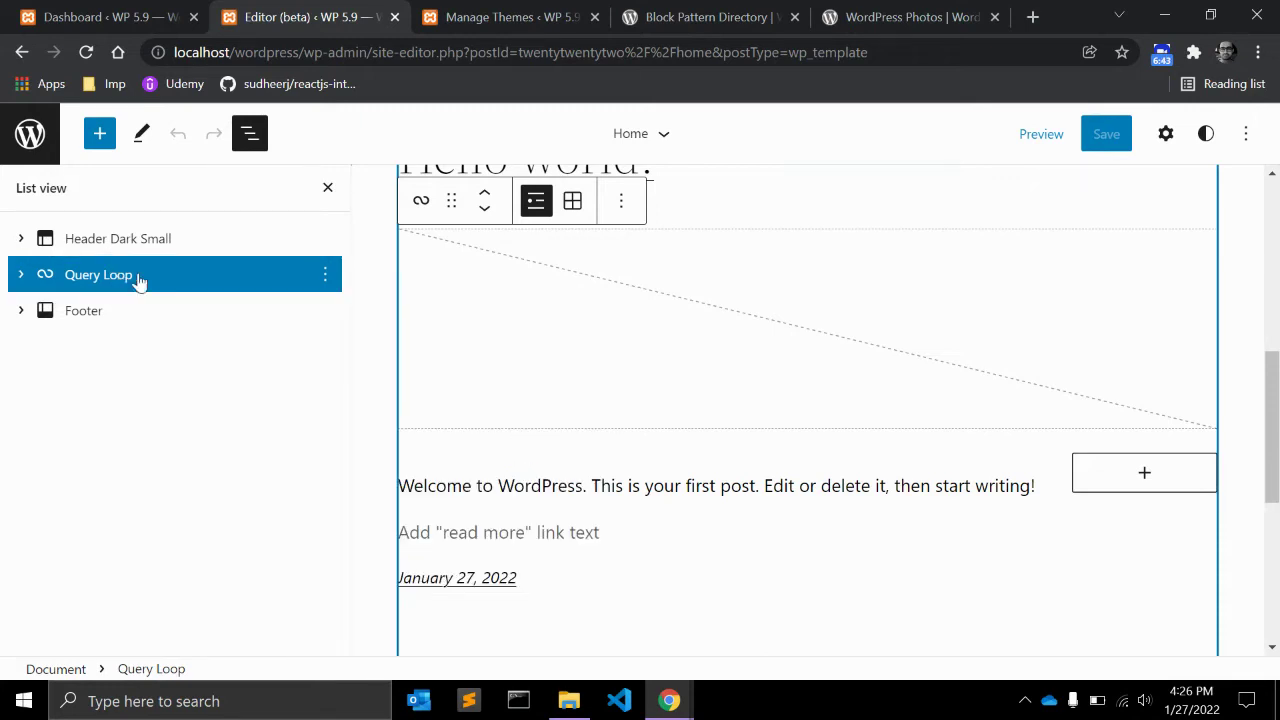
click(20, 274)
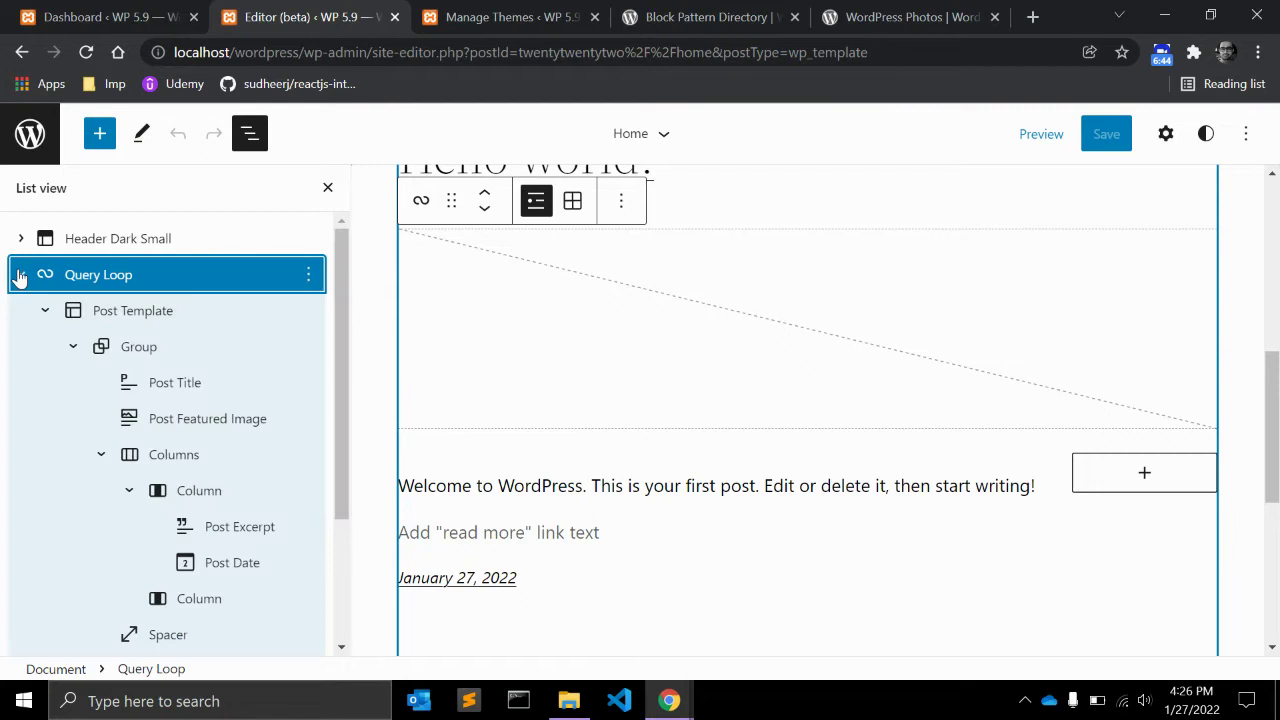
click(103, 454)
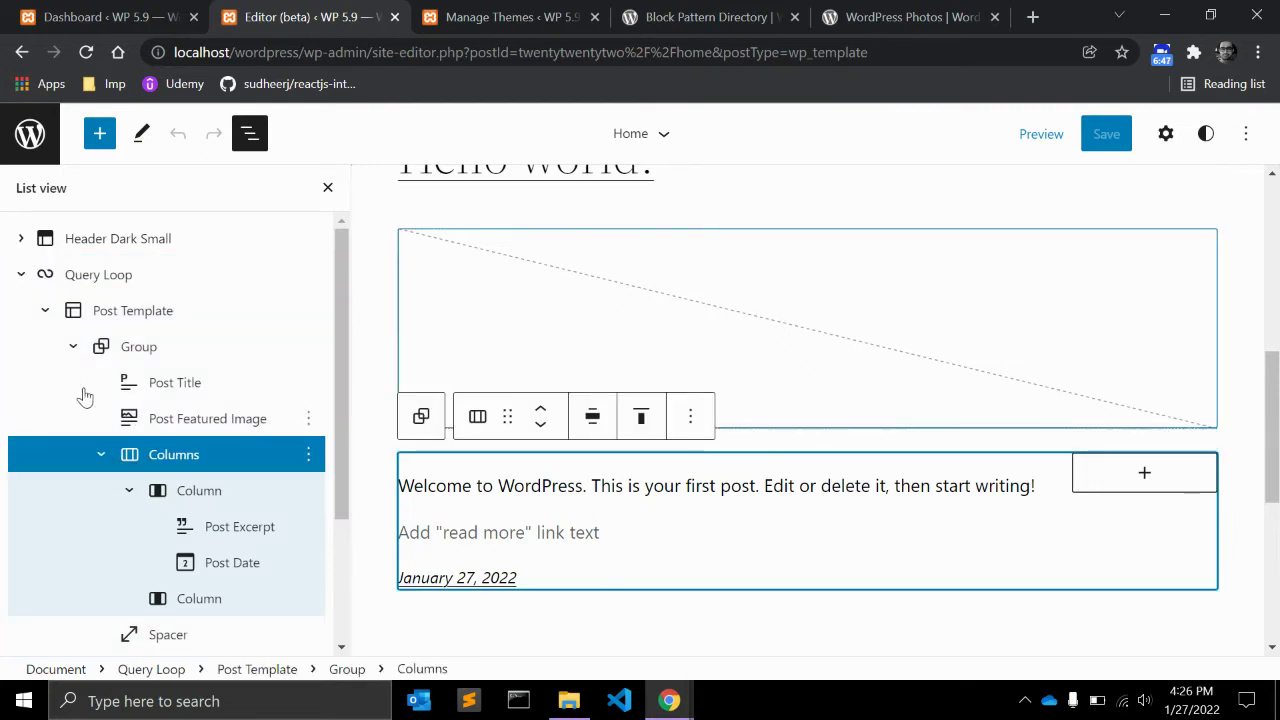
click(73, 346)
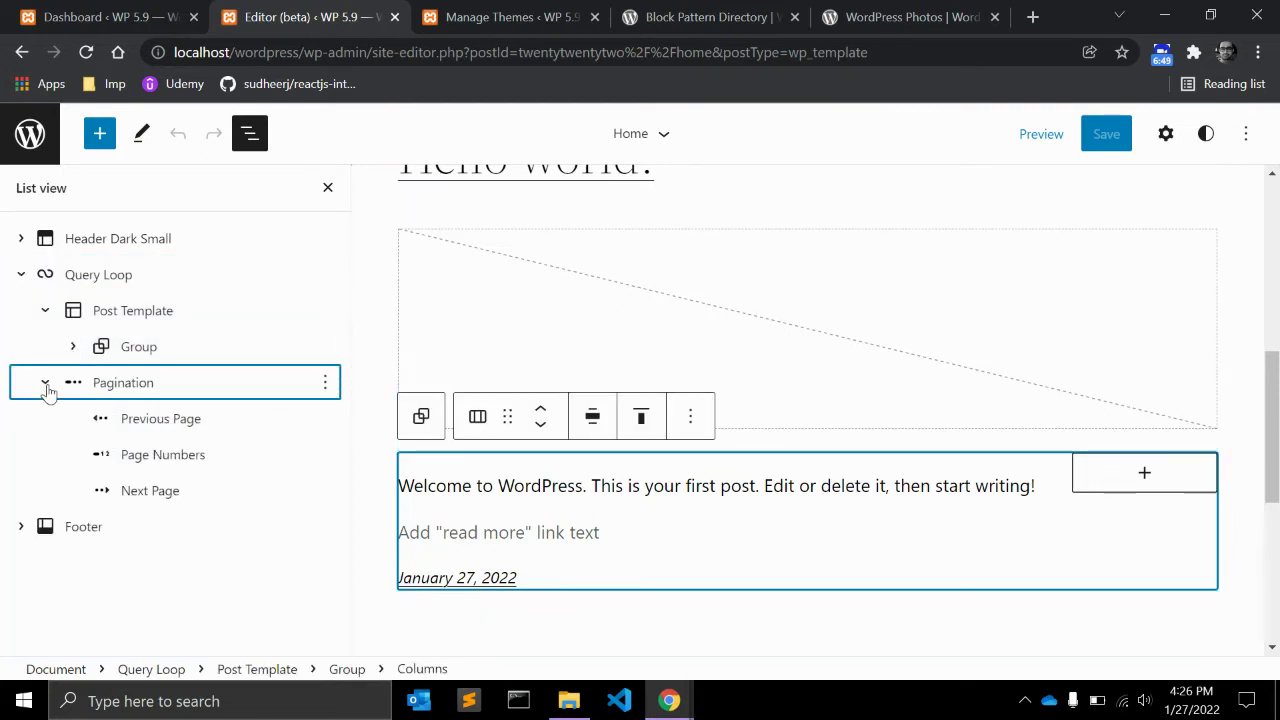
click(46, 383)
click(73, 346)
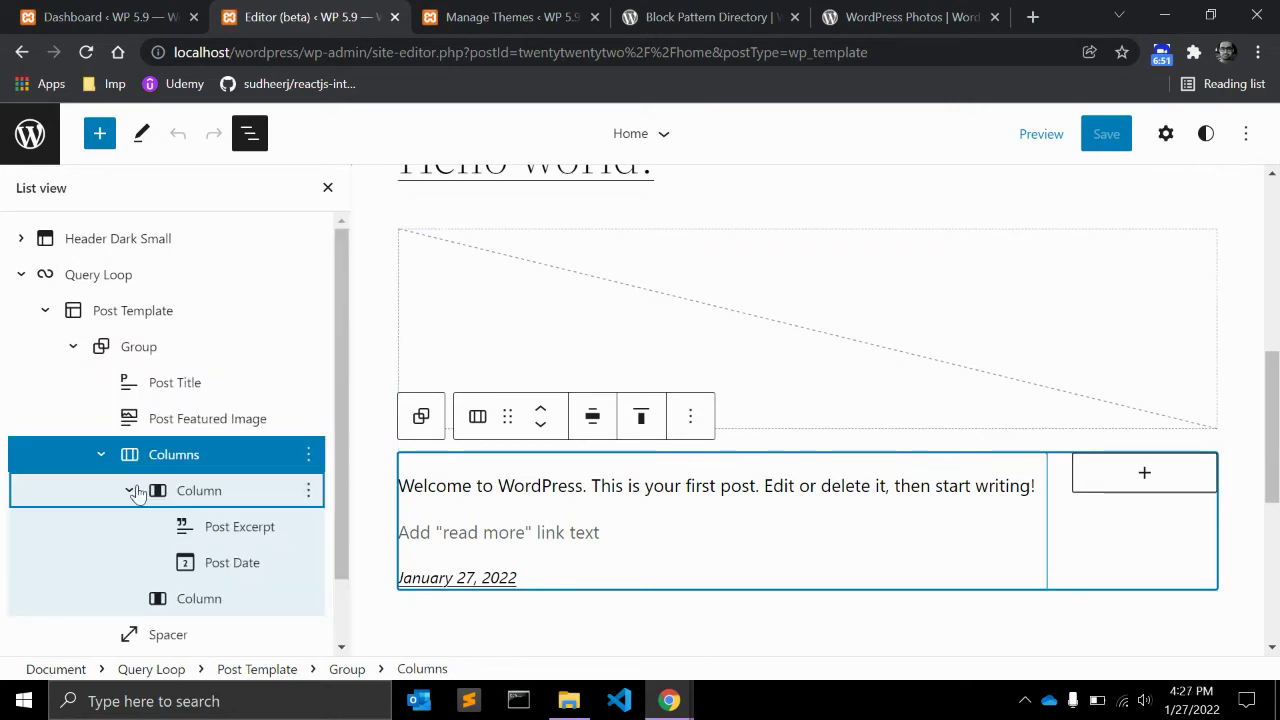
click(129, 490)
click(190, 491)
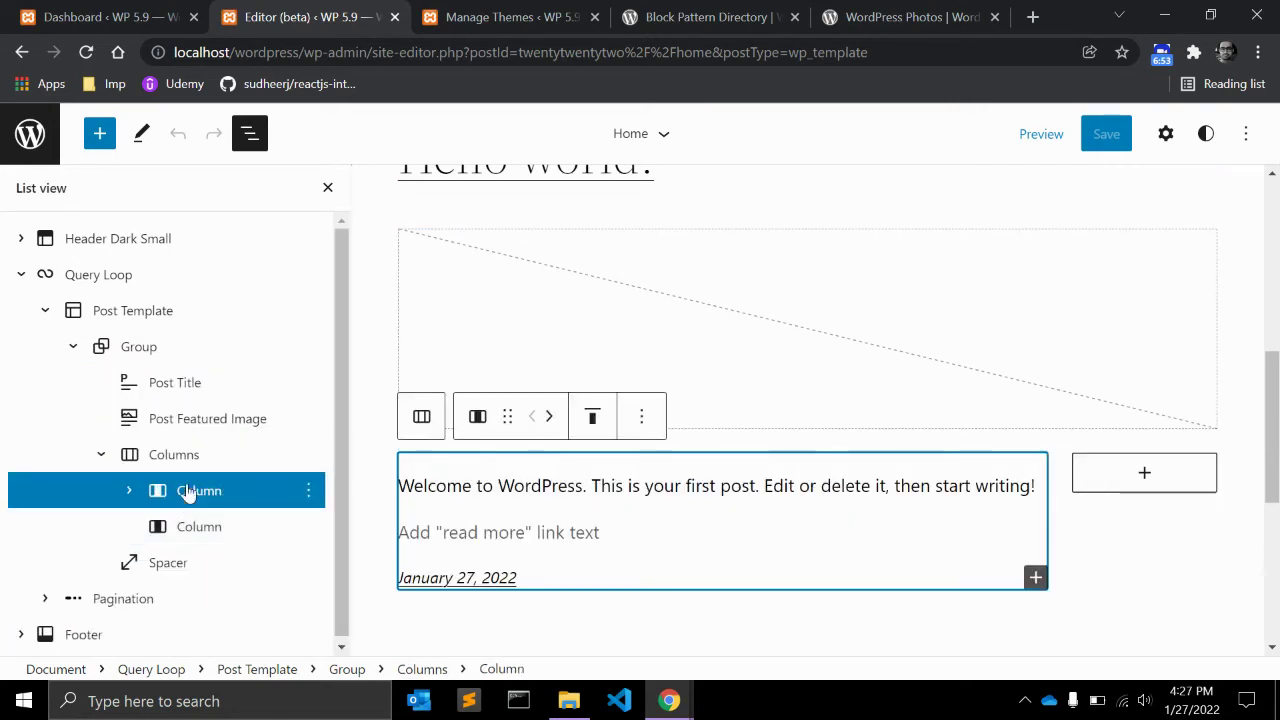
Step: Drag the empty Column above the content Column, then inspect the Spacer and excerpt
mouse_move(175, 517)
mouse_down()
mouse_move(188, 473)
mouse_move(195, 531)
mouse_move(176, 537)
mouse_up()
click(176, 562)
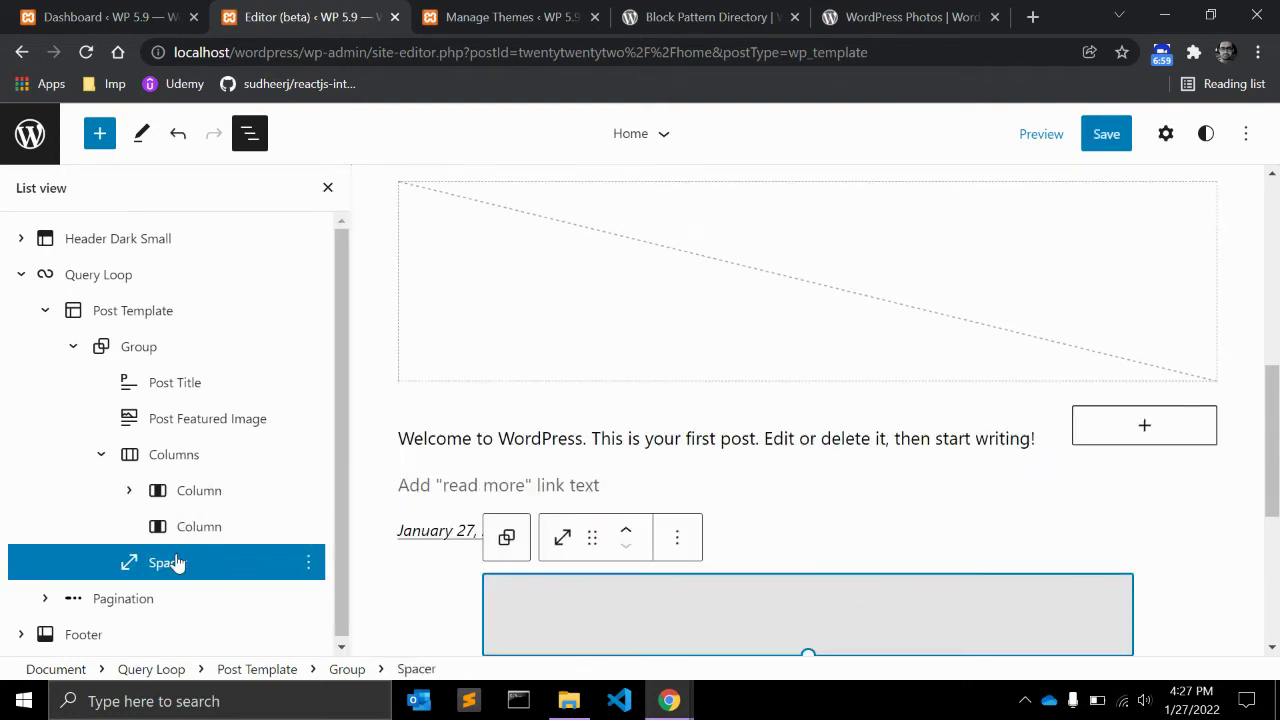
click(180, 458)
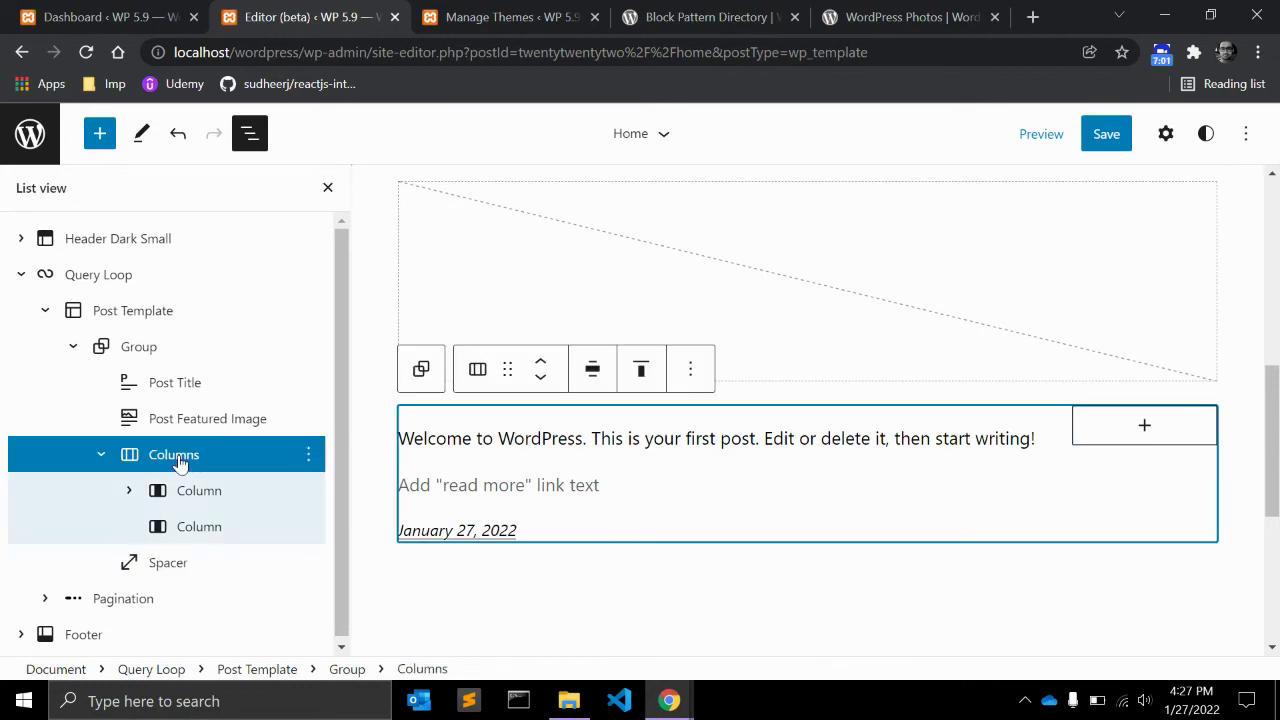
click(500, 447)
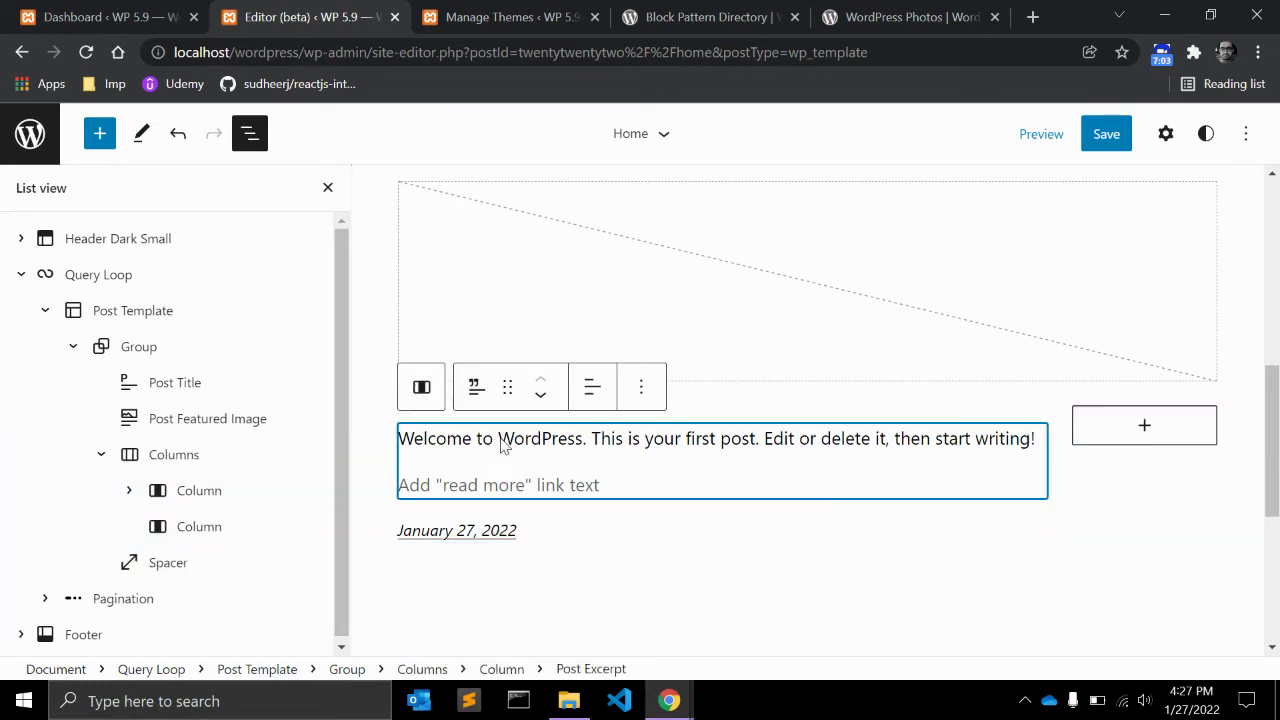
double_click(503, 446)
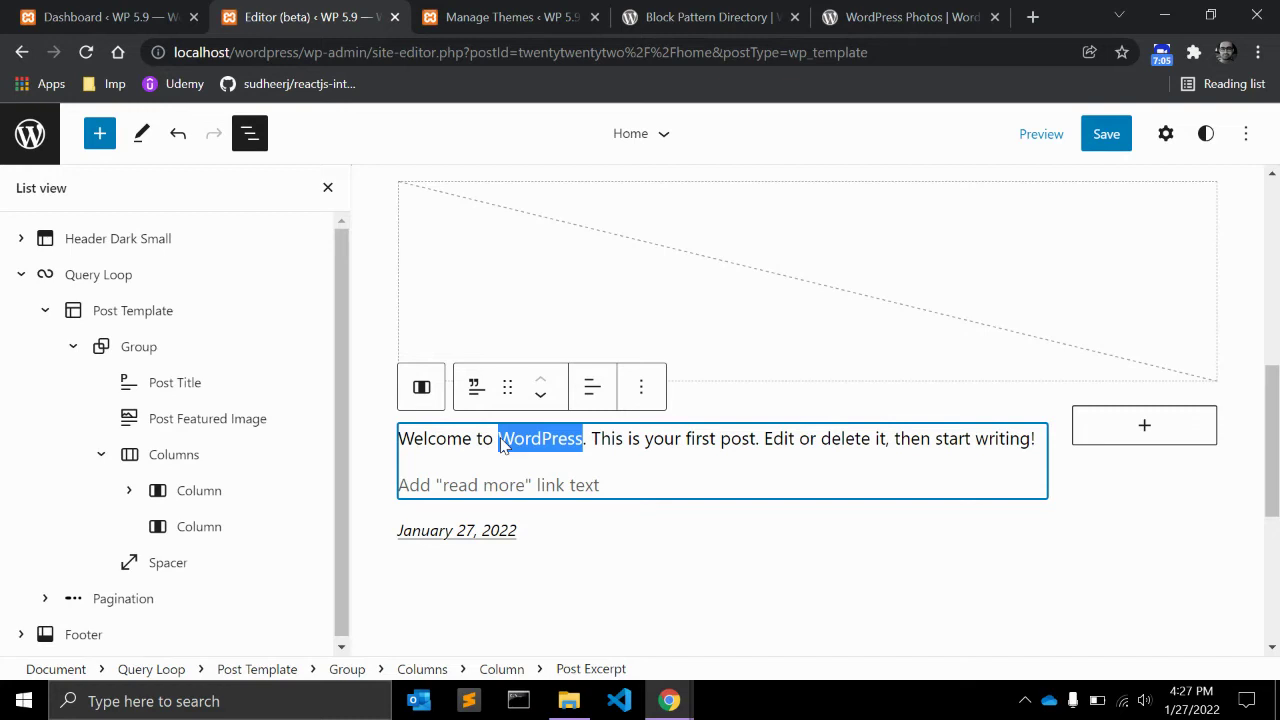
click(503, 446)
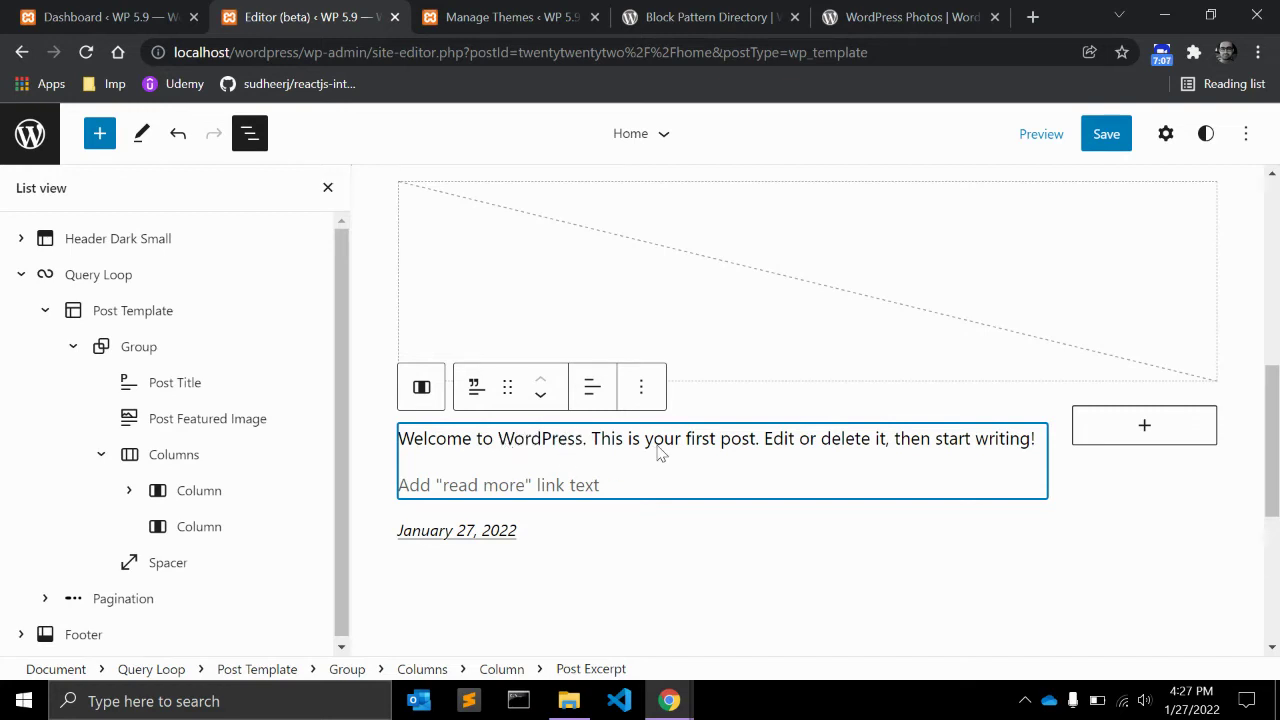
click(487, 490)
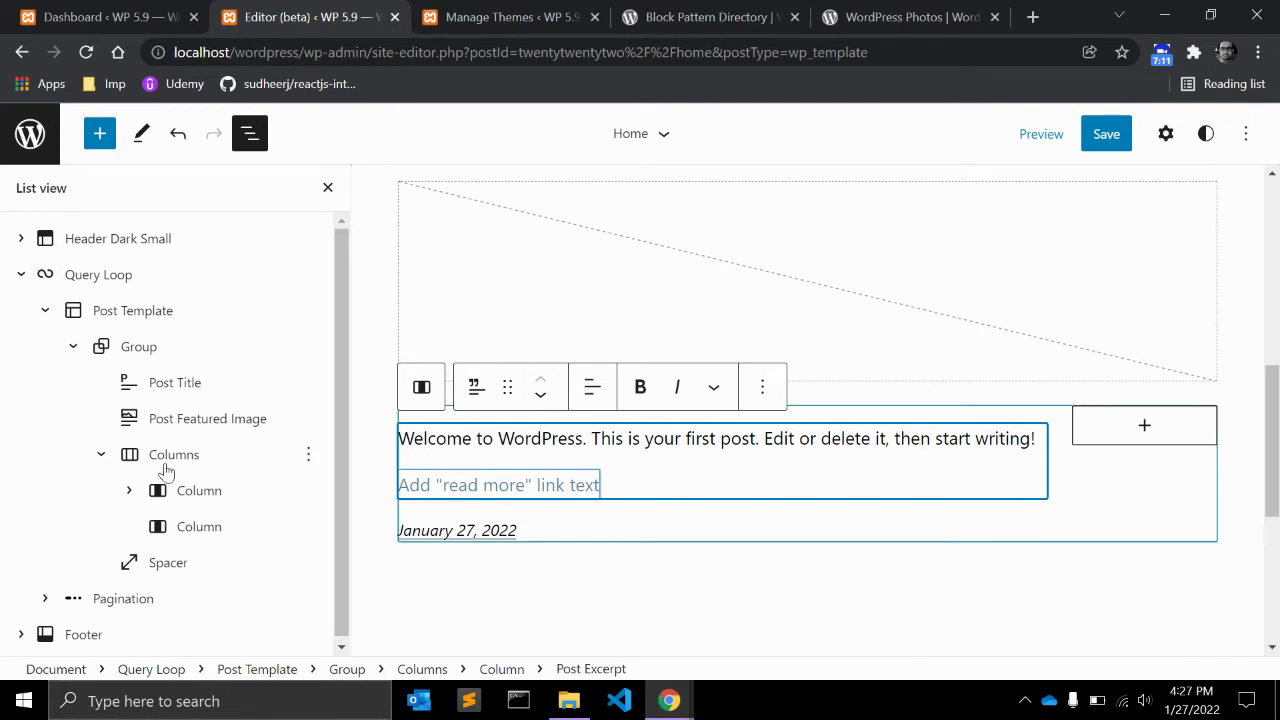
Step: Collapse Columns, Group, Post Template and Query Loop, then try moving the Query Loop
click(101, 454)
click(73, 346)
click(45, 310)
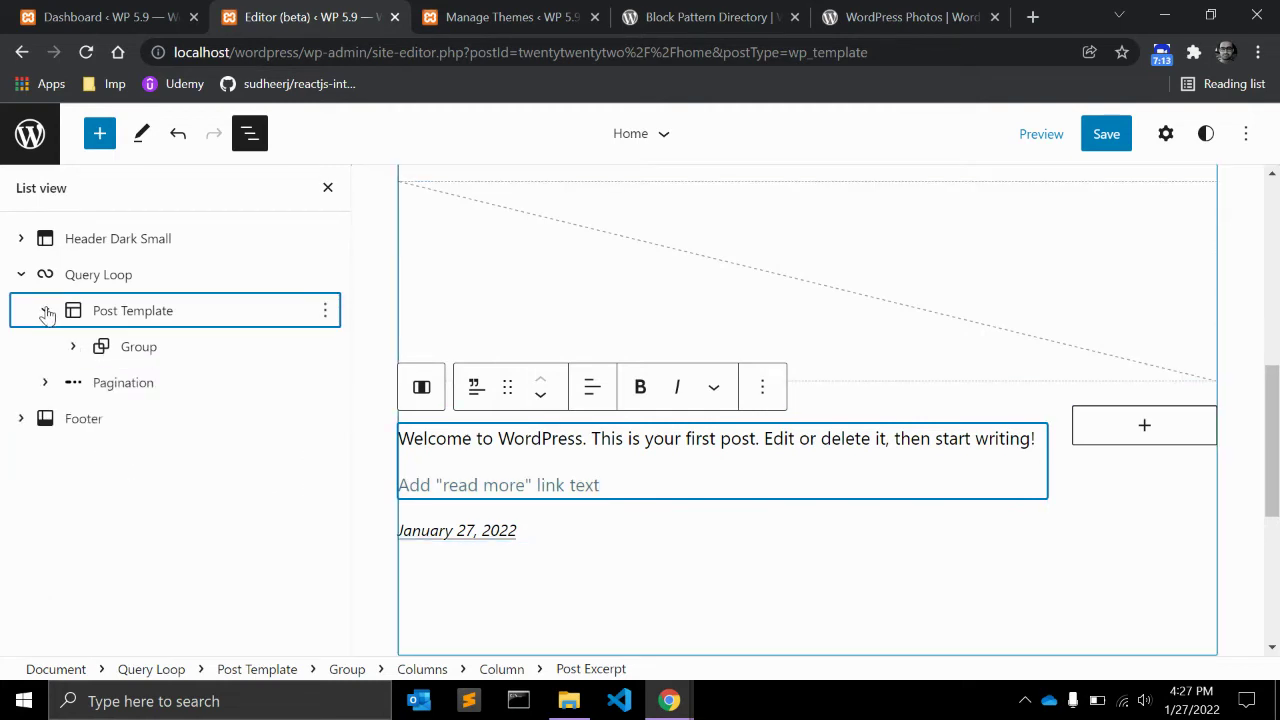
click(22, 276)
drag(225, 290, 194, 317)
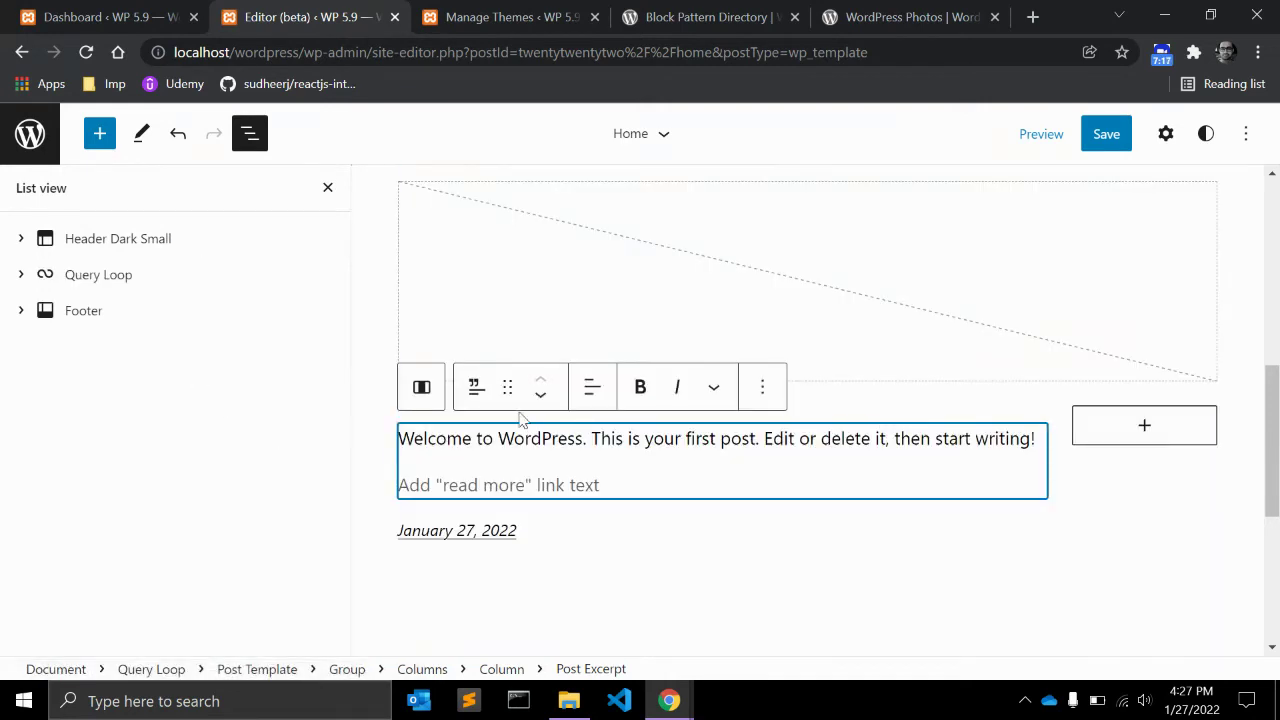
drag(91, 286, 77, 338)
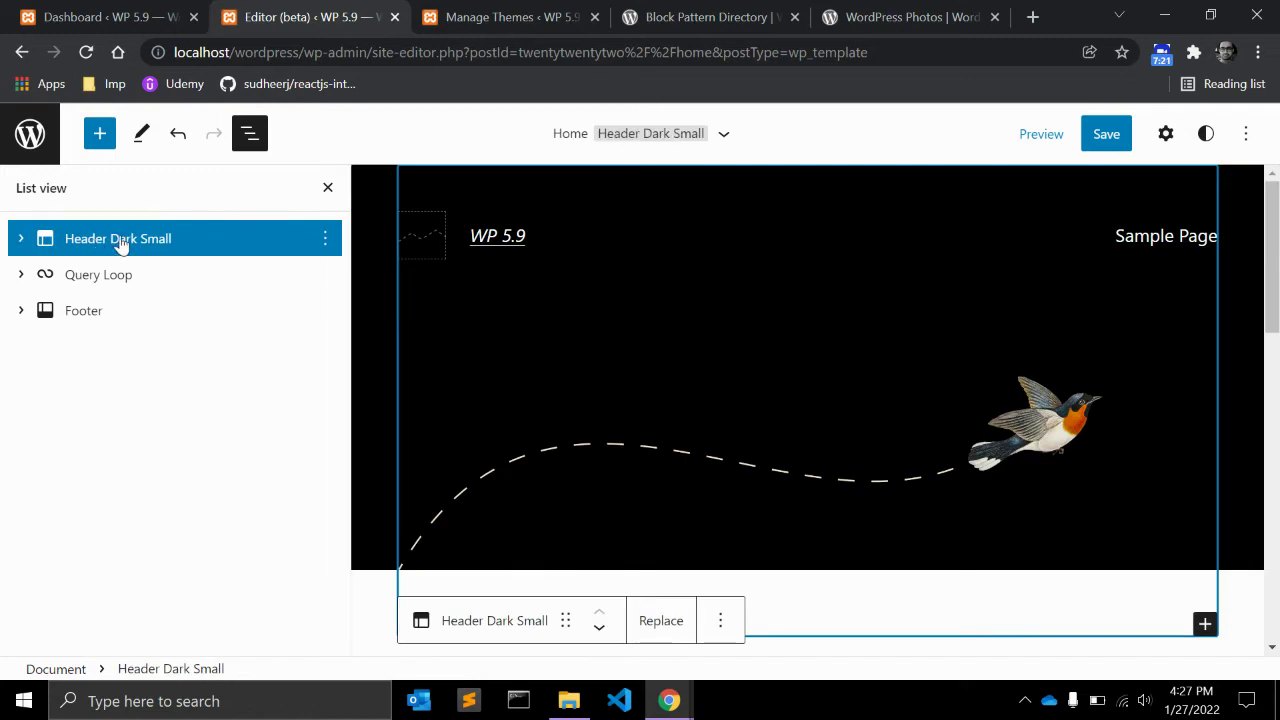
Step: Select the header block and browse its alternative designs and more actions
click(421, 246)
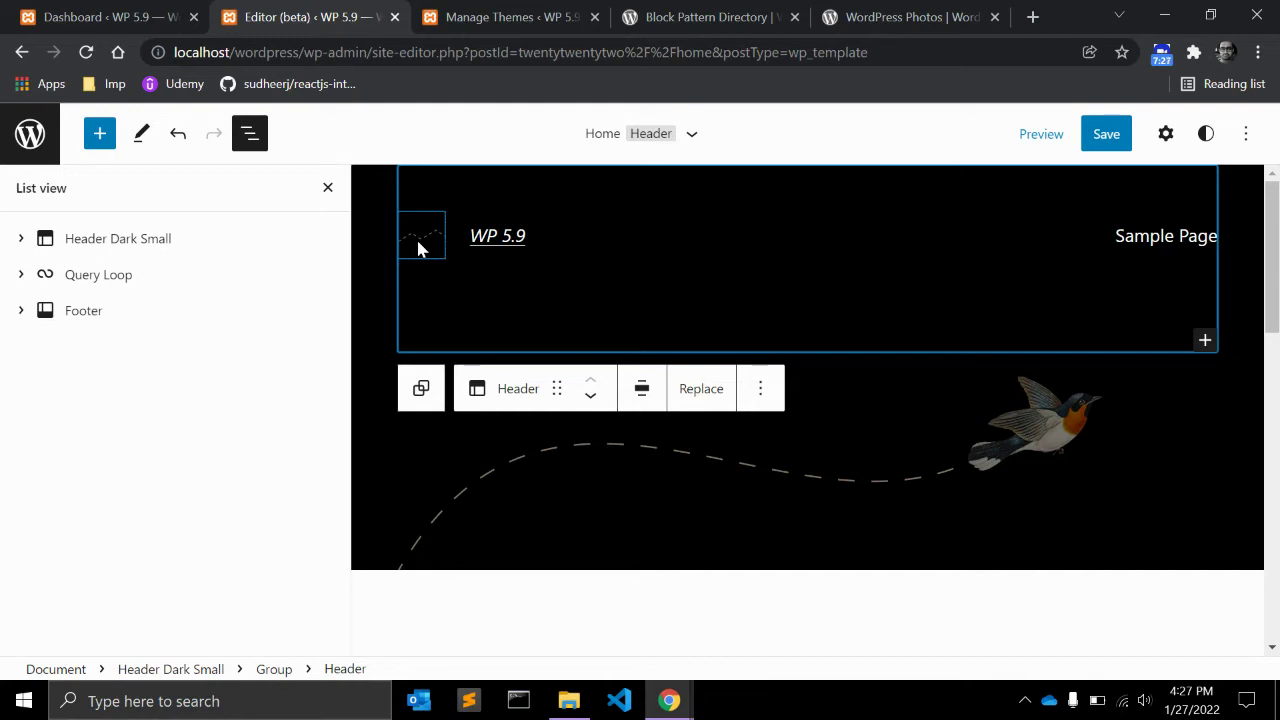
click(705, 390)
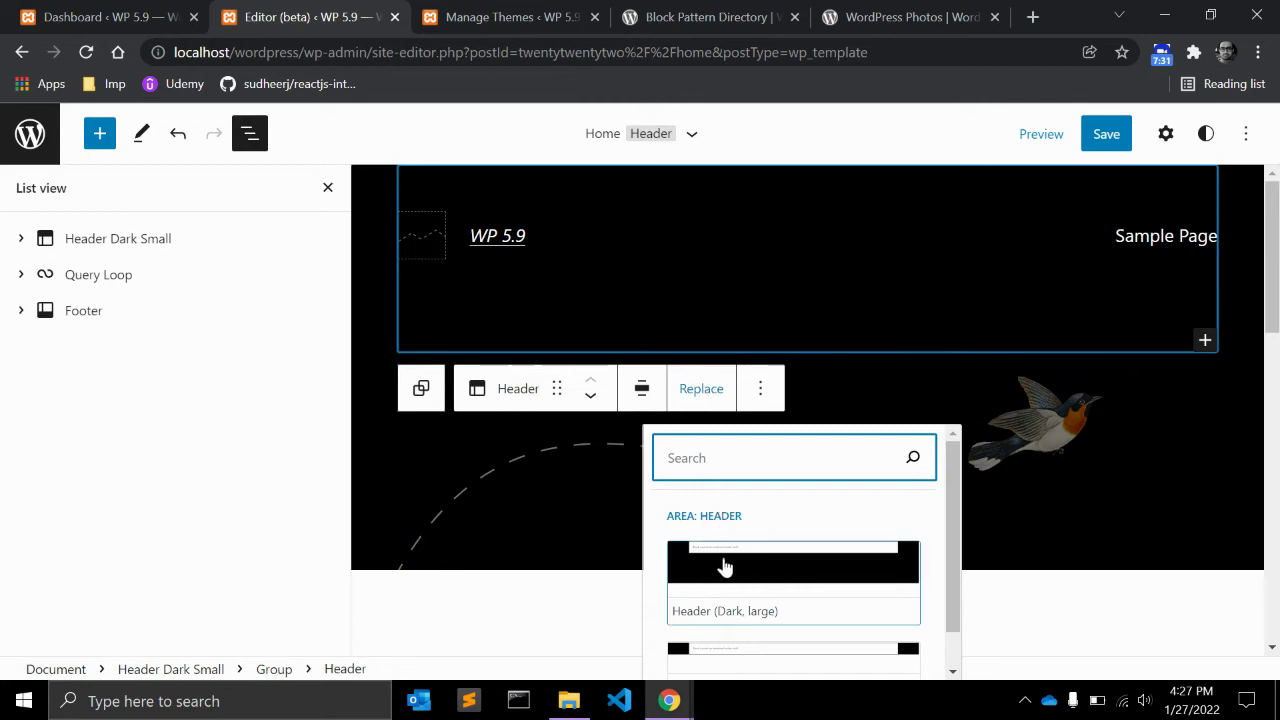
click(760, 388)
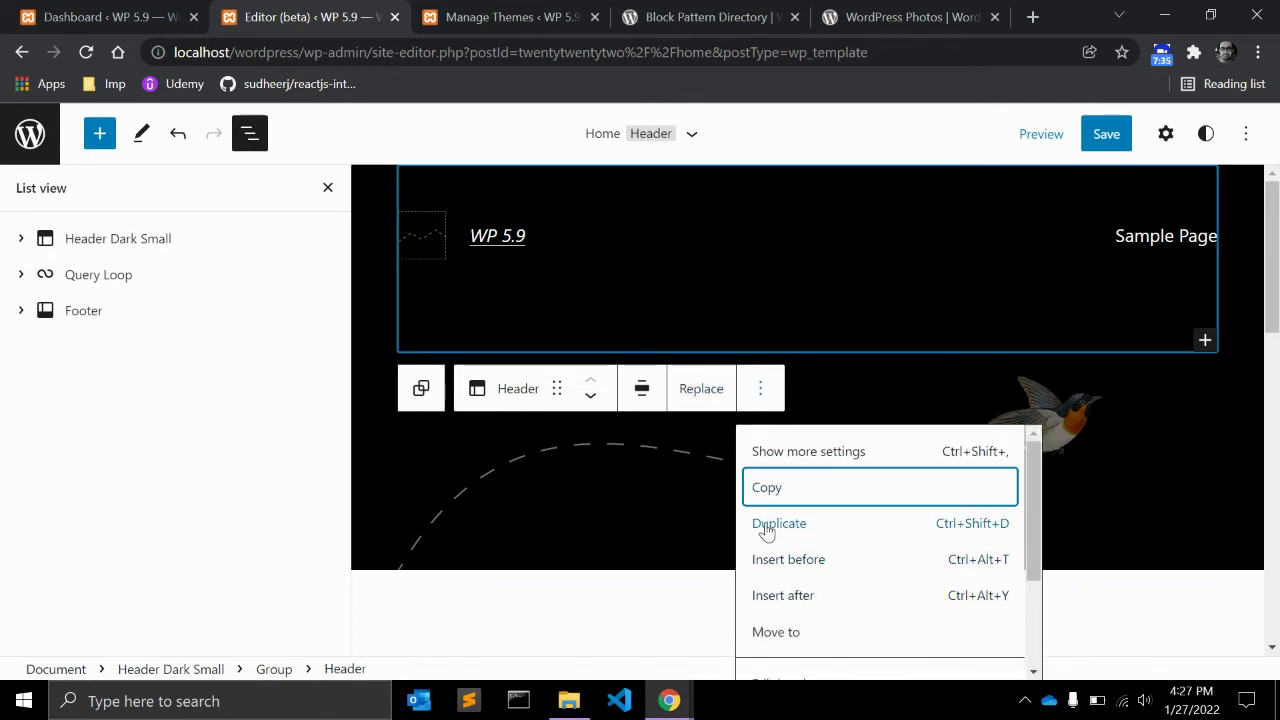
click(278, 415)
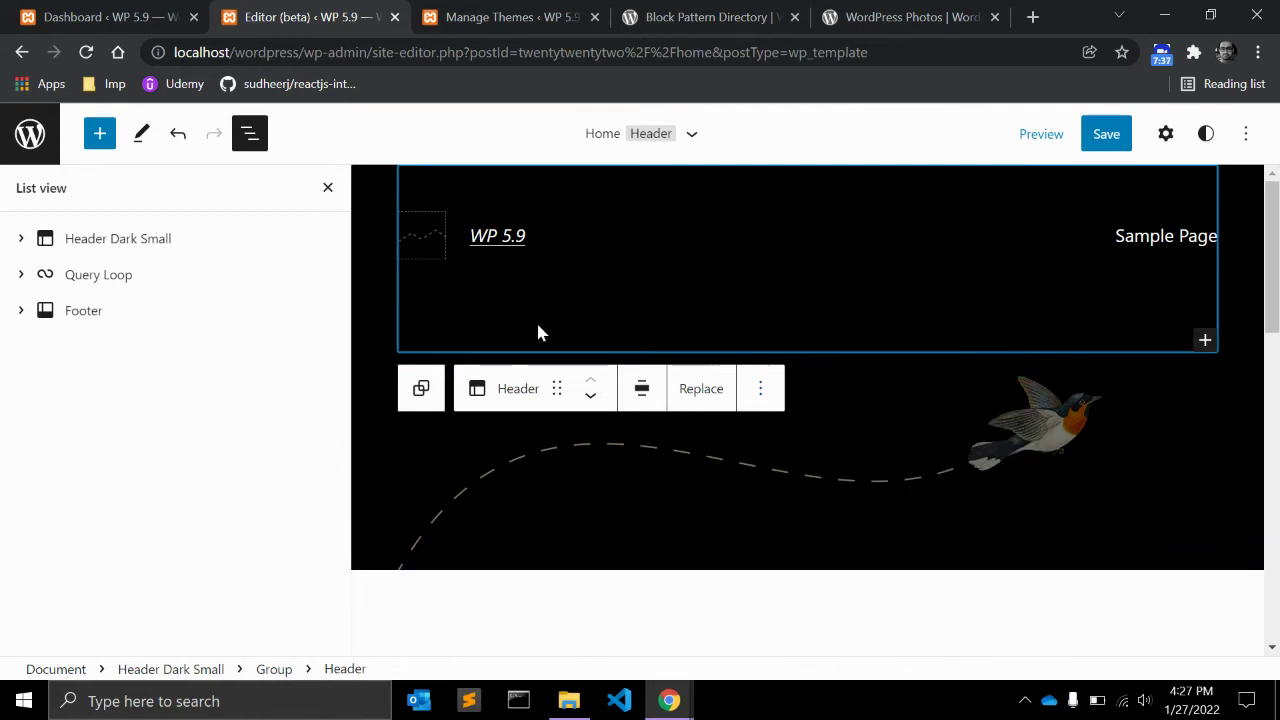
Step: Type 'New' at the start of the site title so it reads 'New WP 5.9'
click(500, 240)
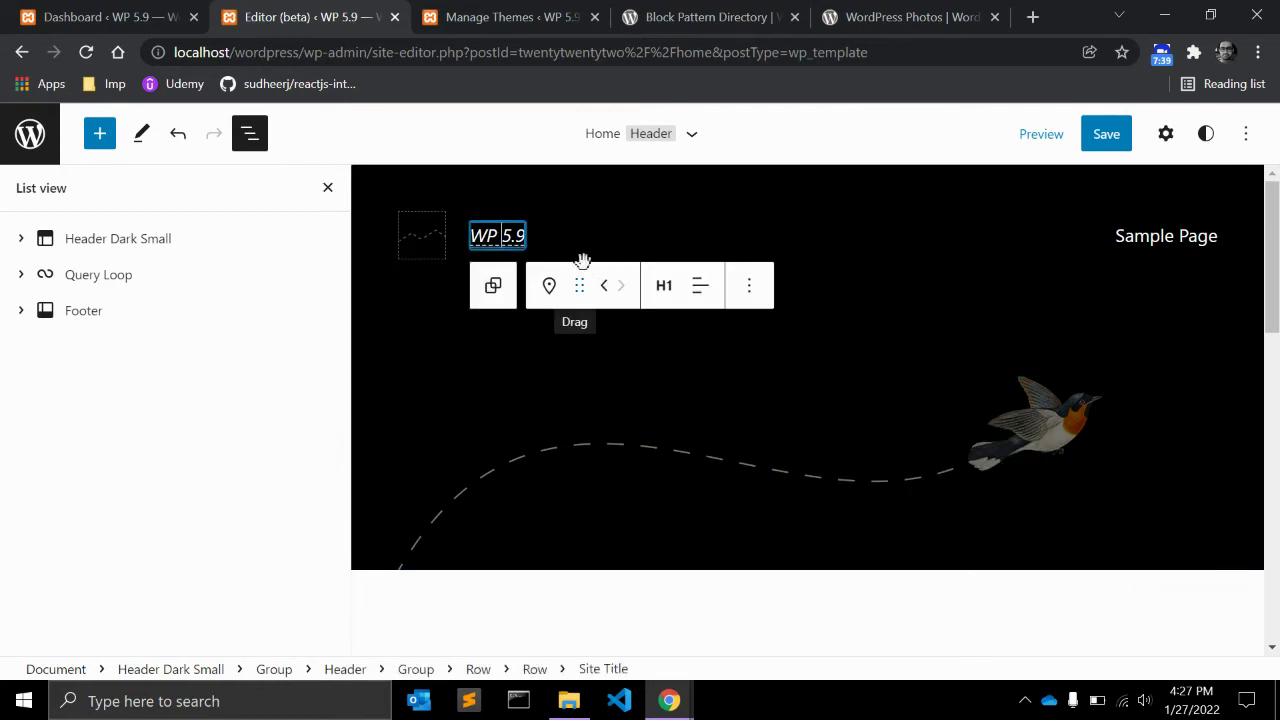
click(493, 232)
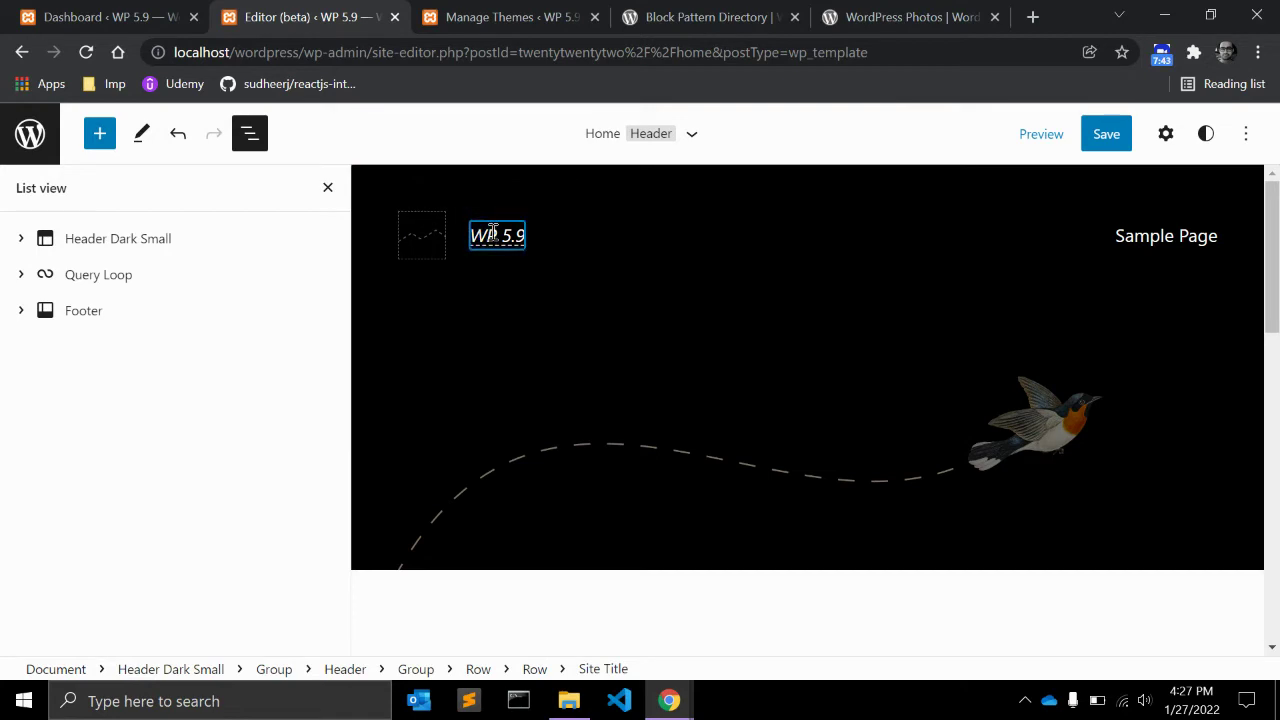
text(New)
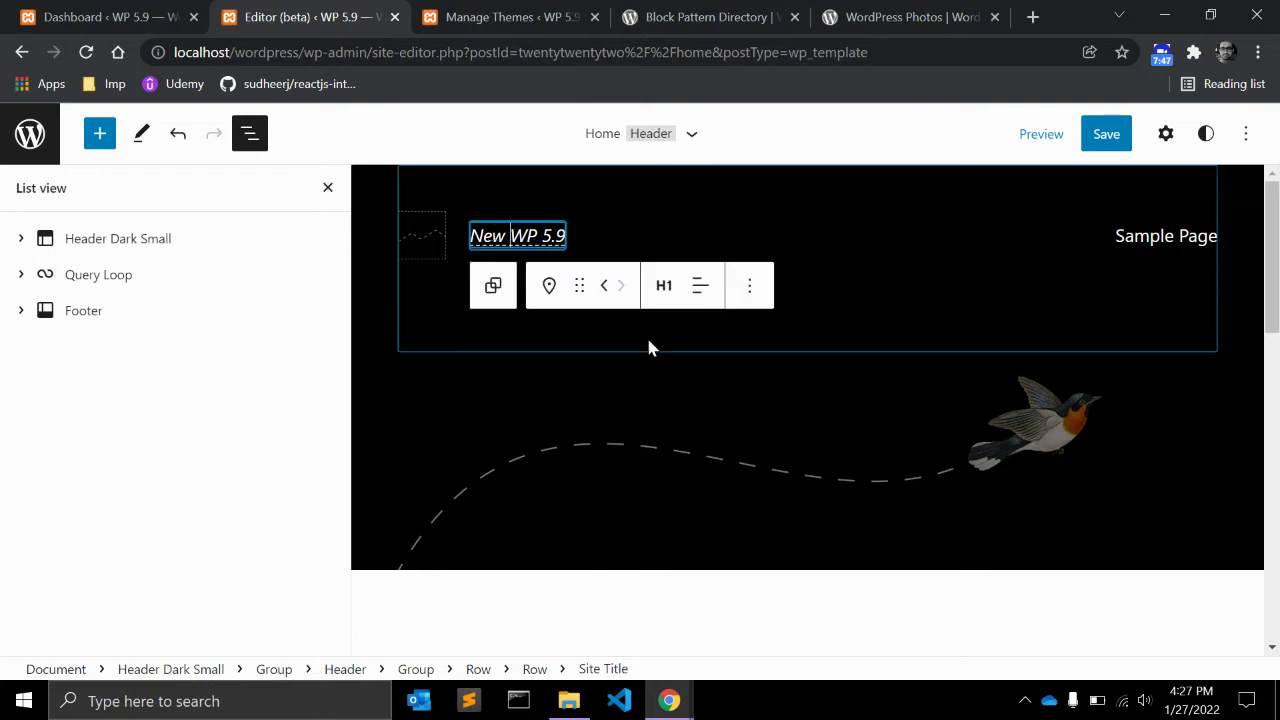
click(1094, 468)
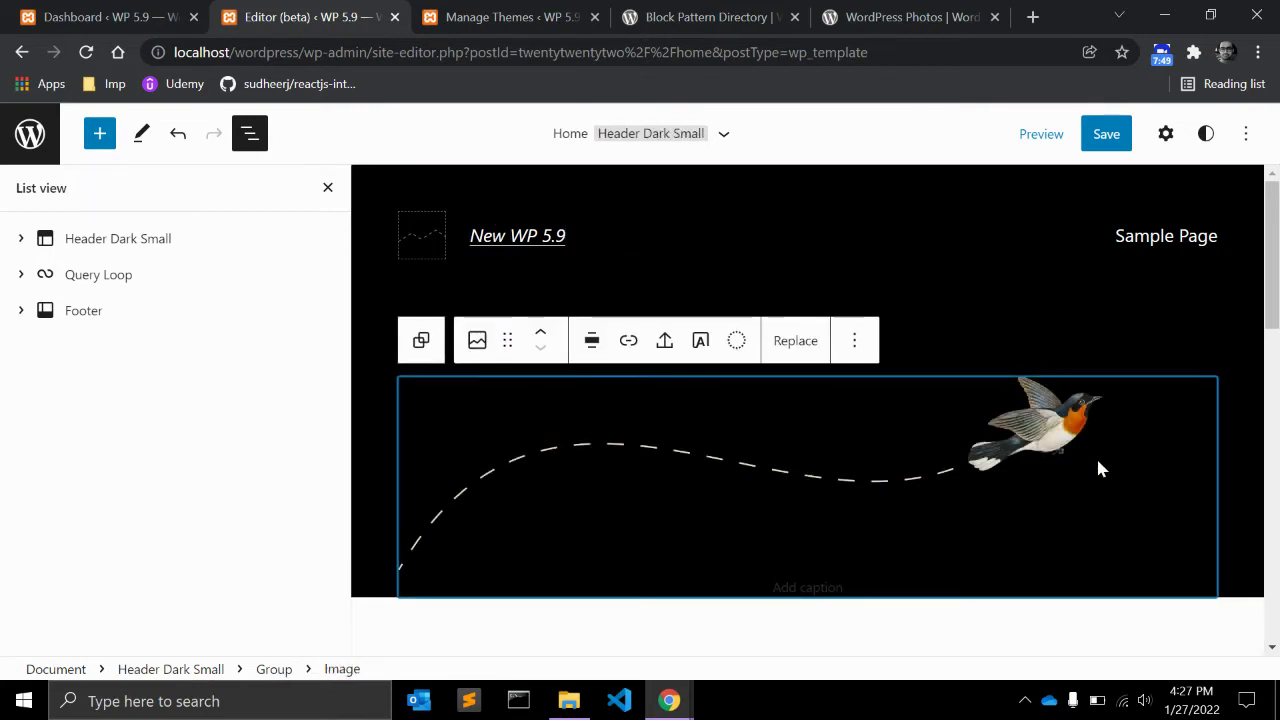
click(855, 345)
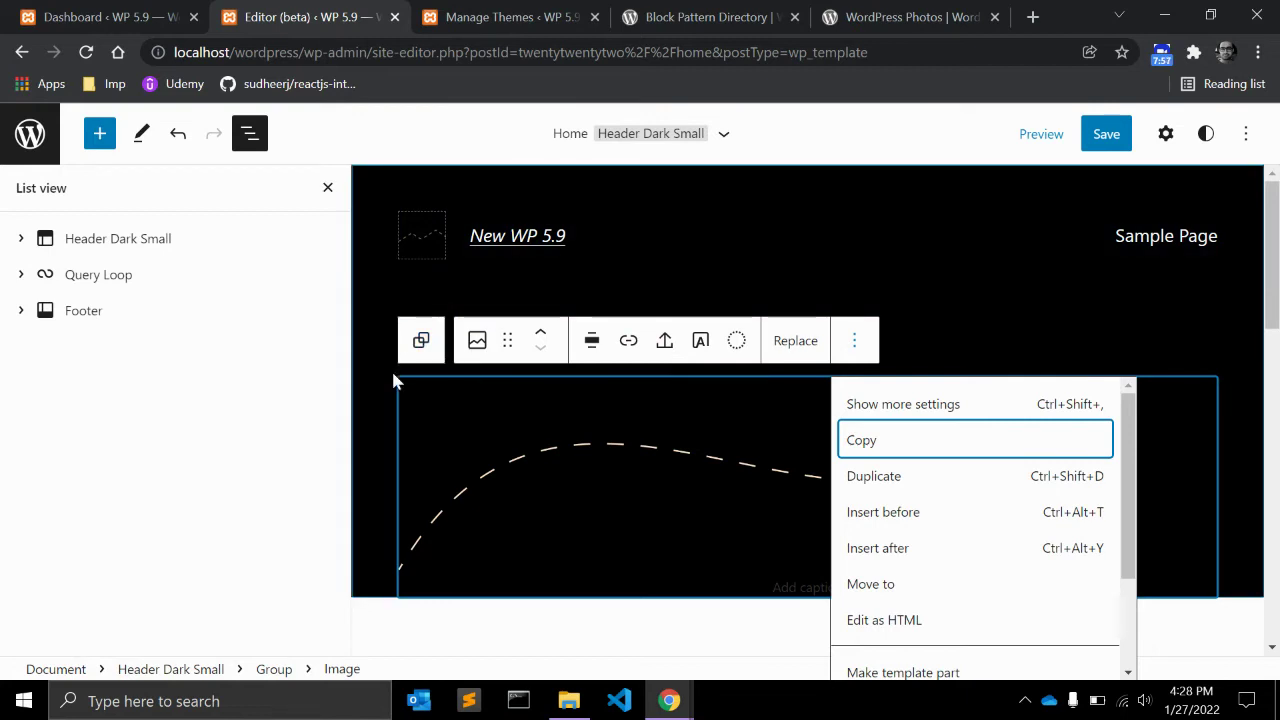
scroll(393, 380, down, 4)
click(600, 320)
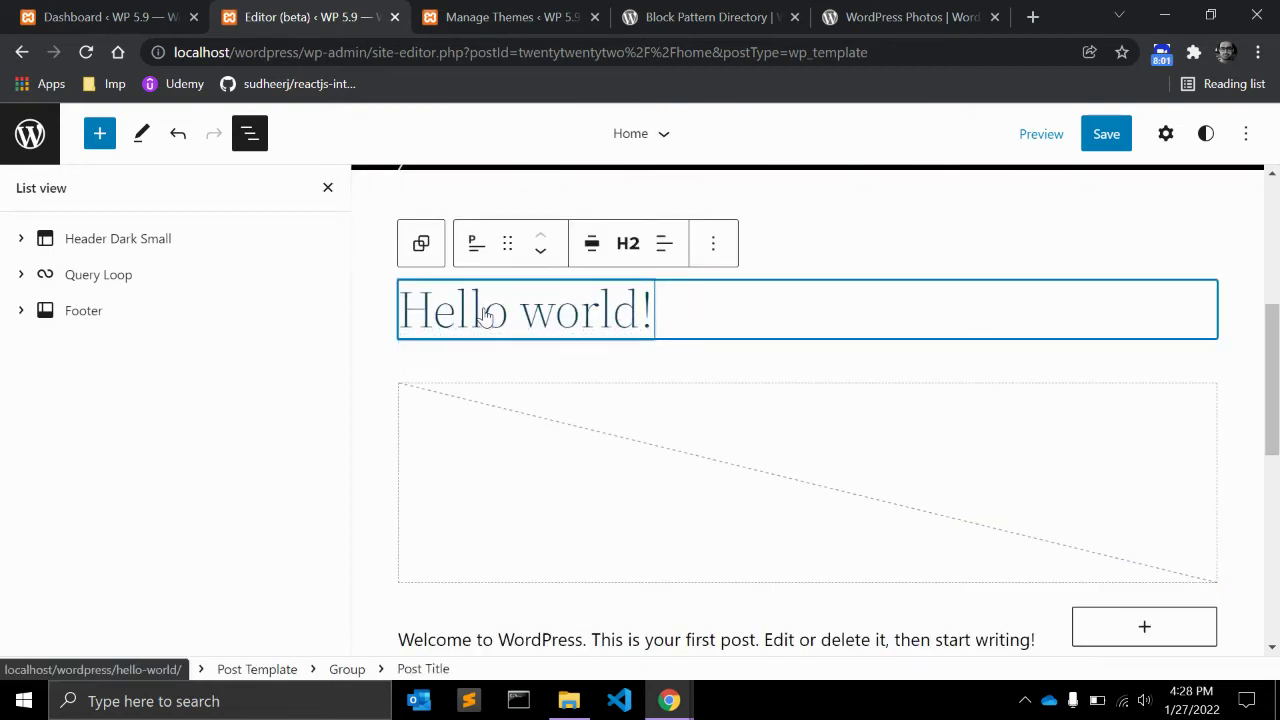
click(627, 245)
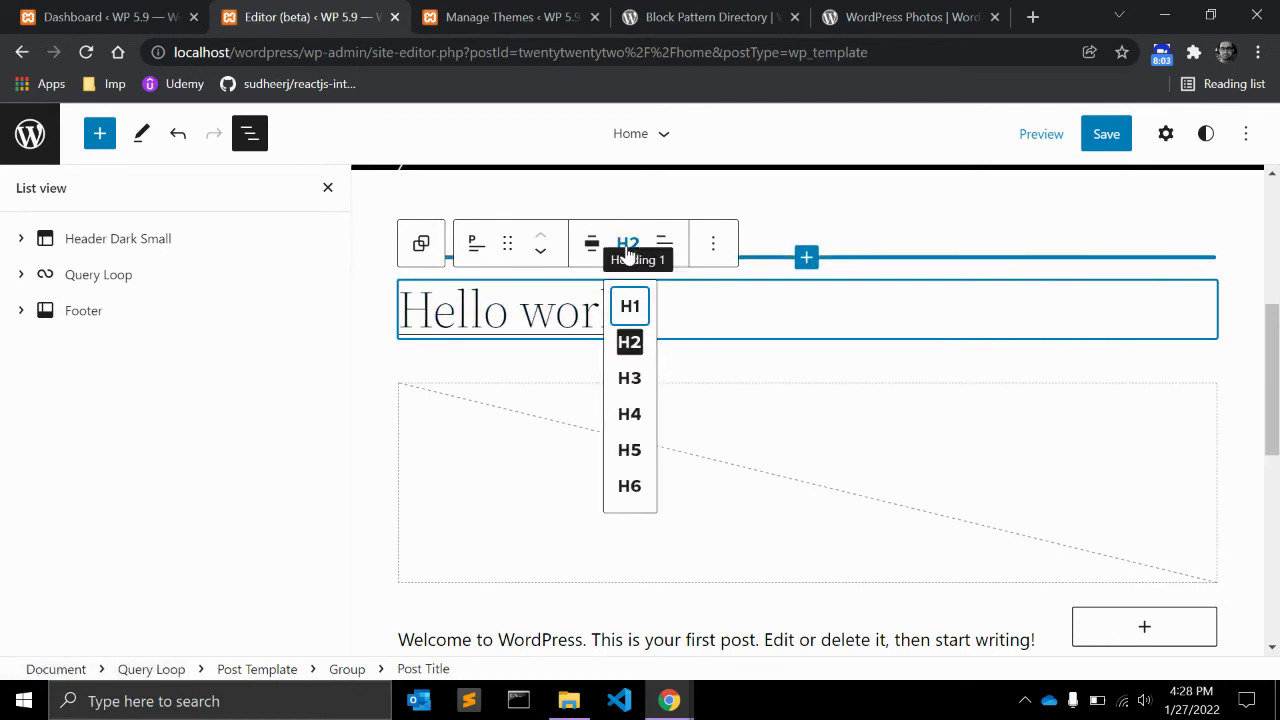
click(629, 378)
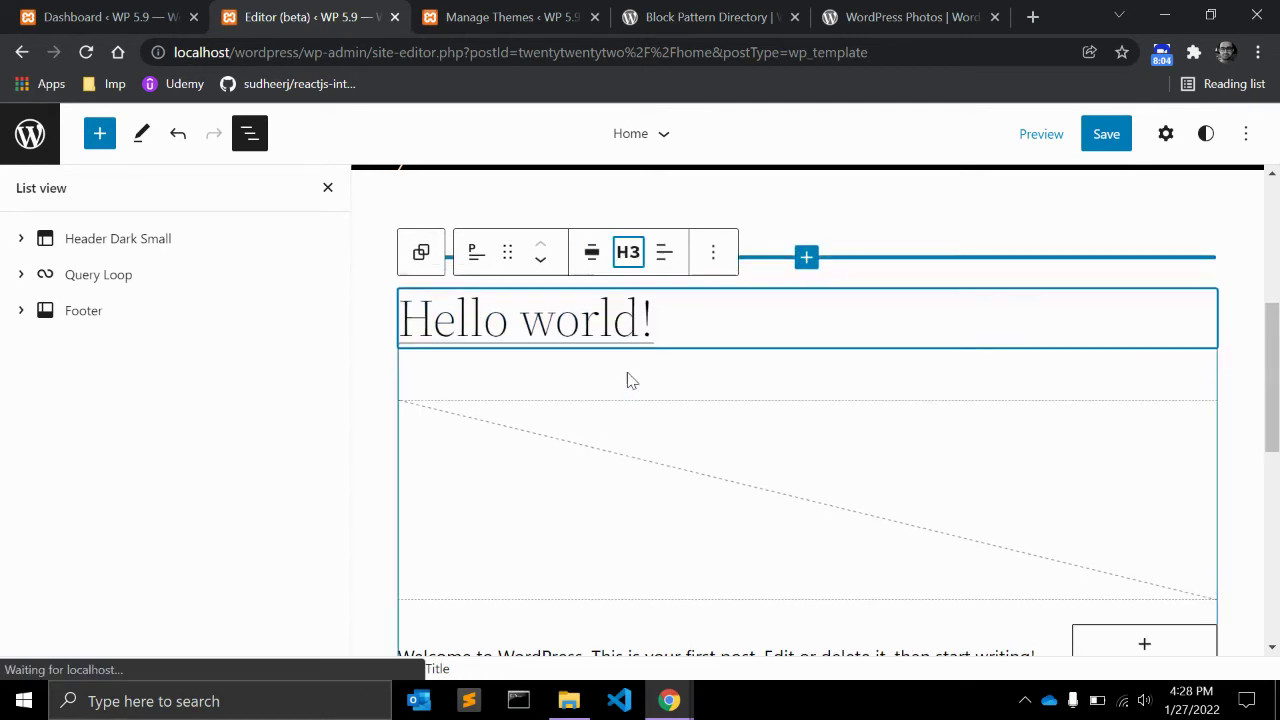
click(713, 255)
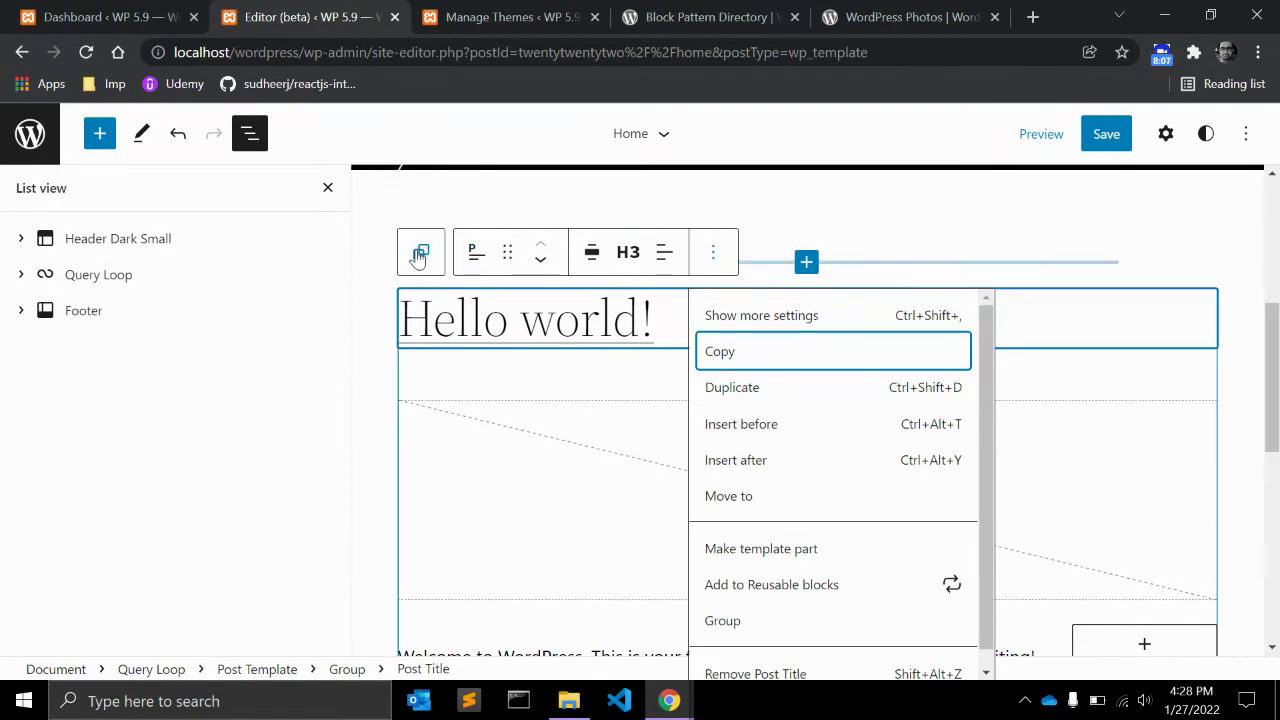
click(478, 255)
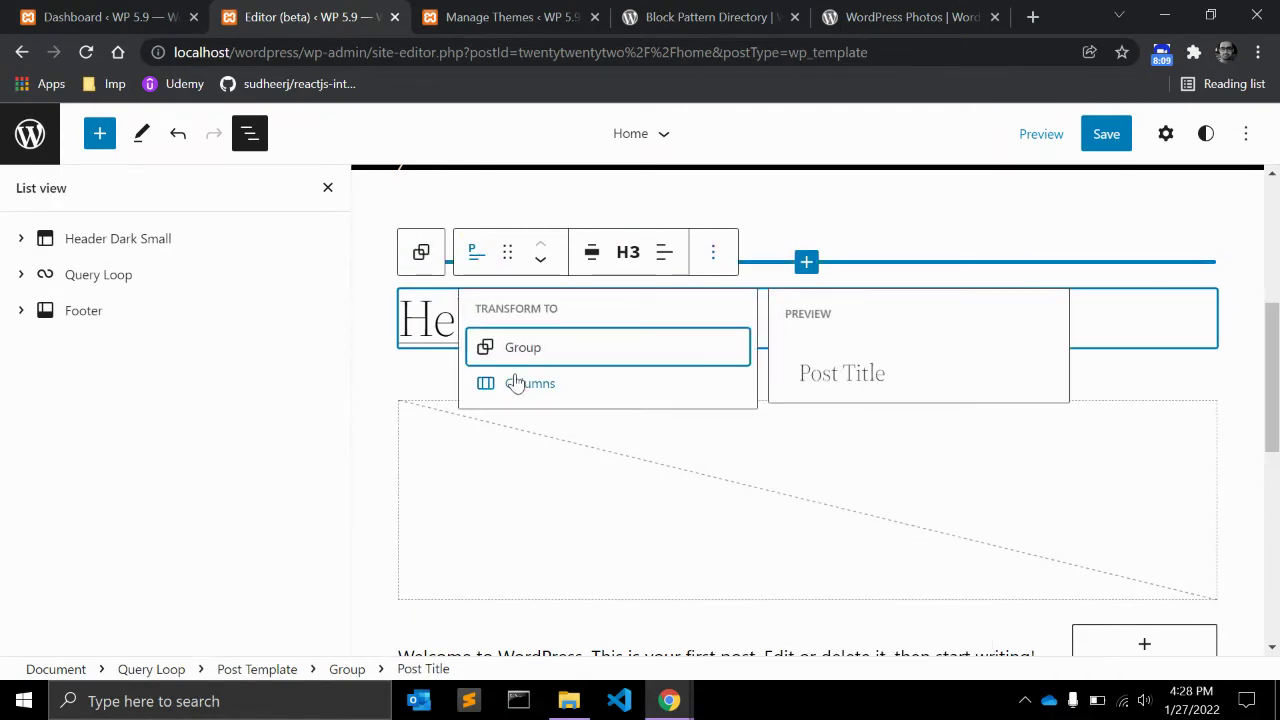
click(277, 406)
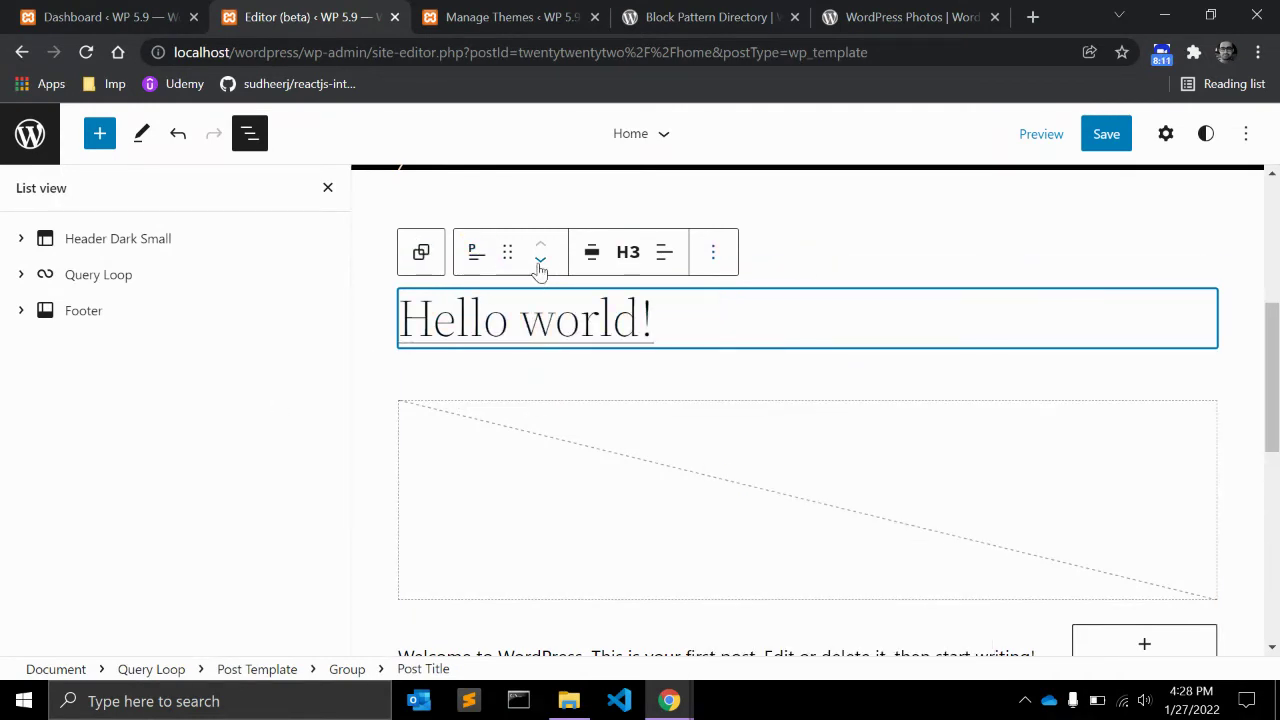
click(540, 260)
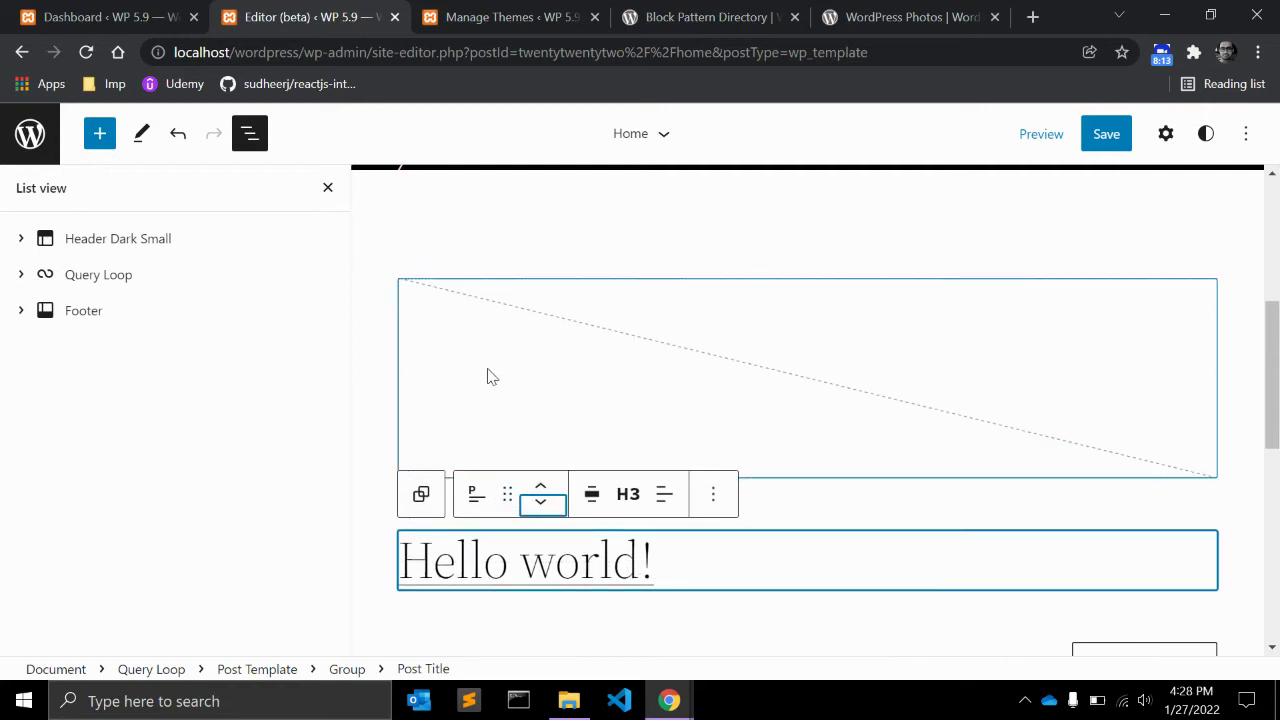
click(677, 563)
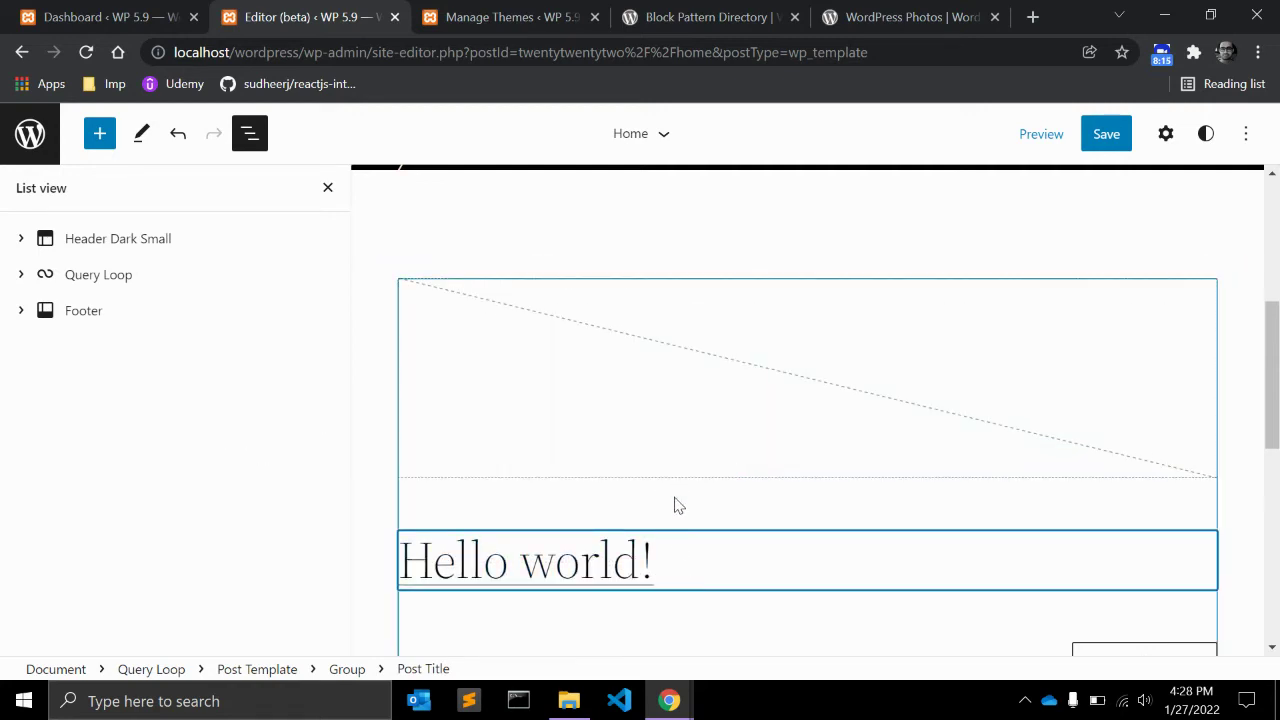
key(ctrl+a)
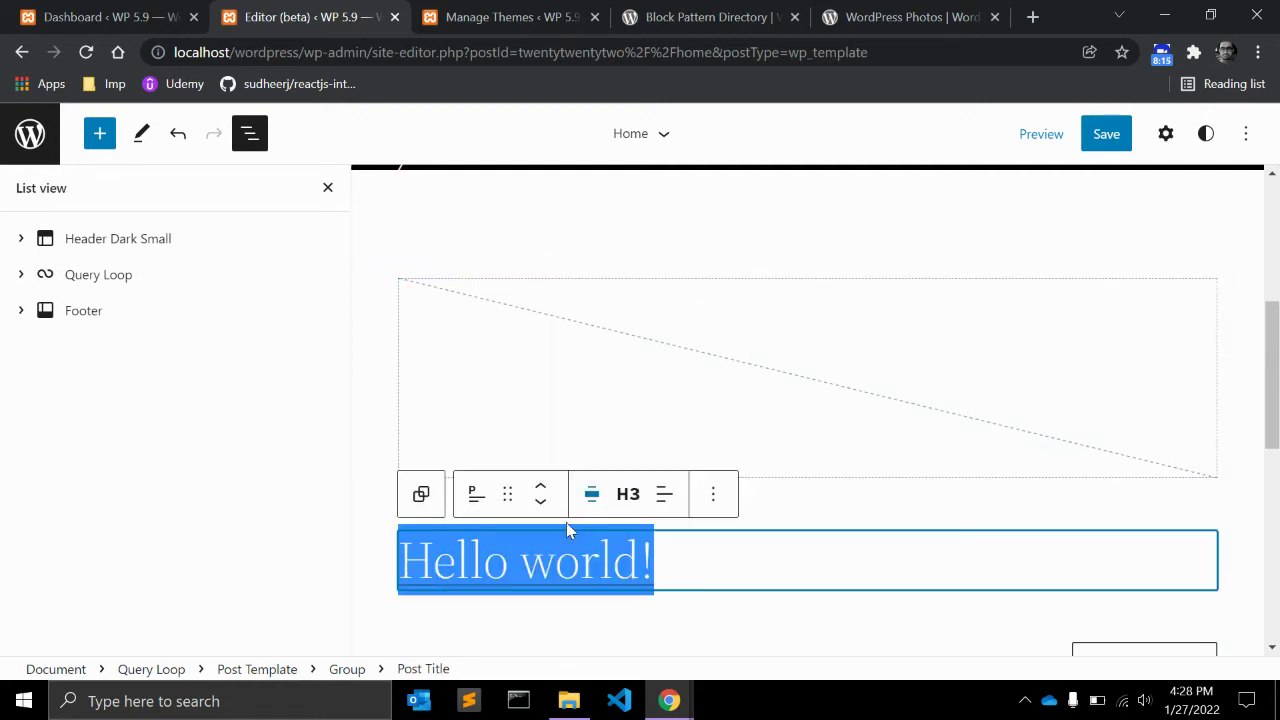
click(692, 556)
click(713, 506)
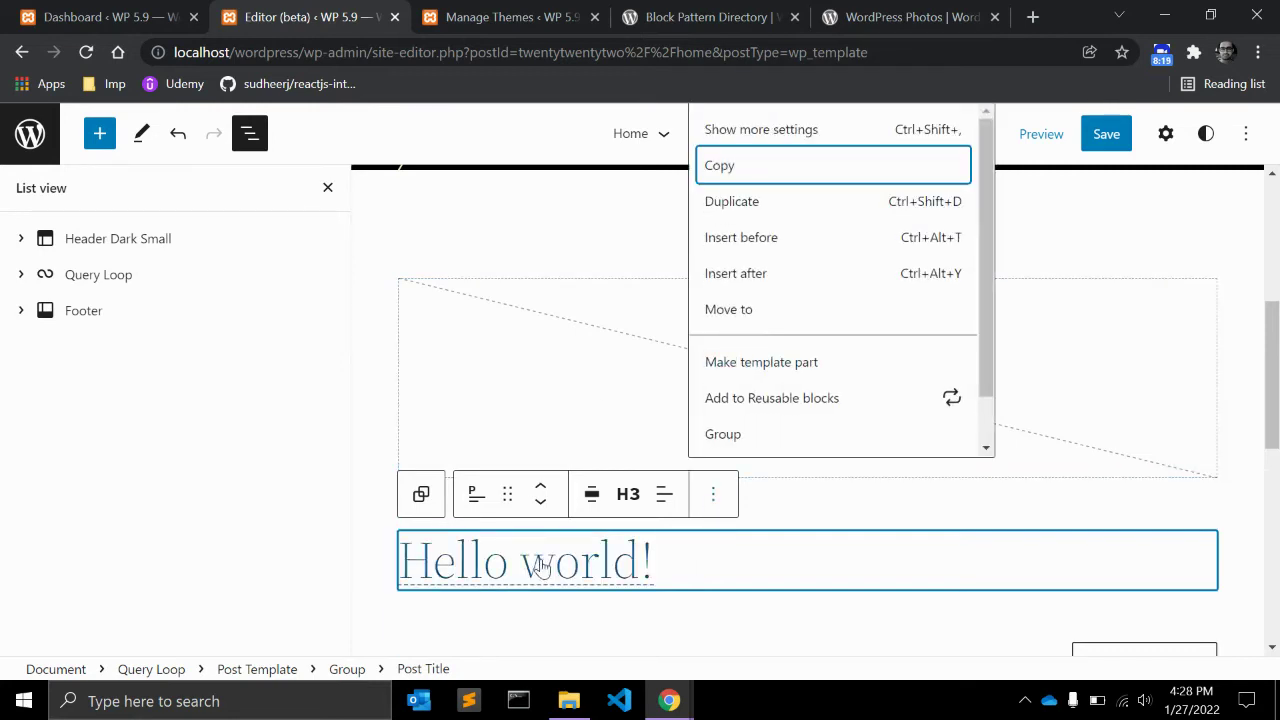
click(541, 494)
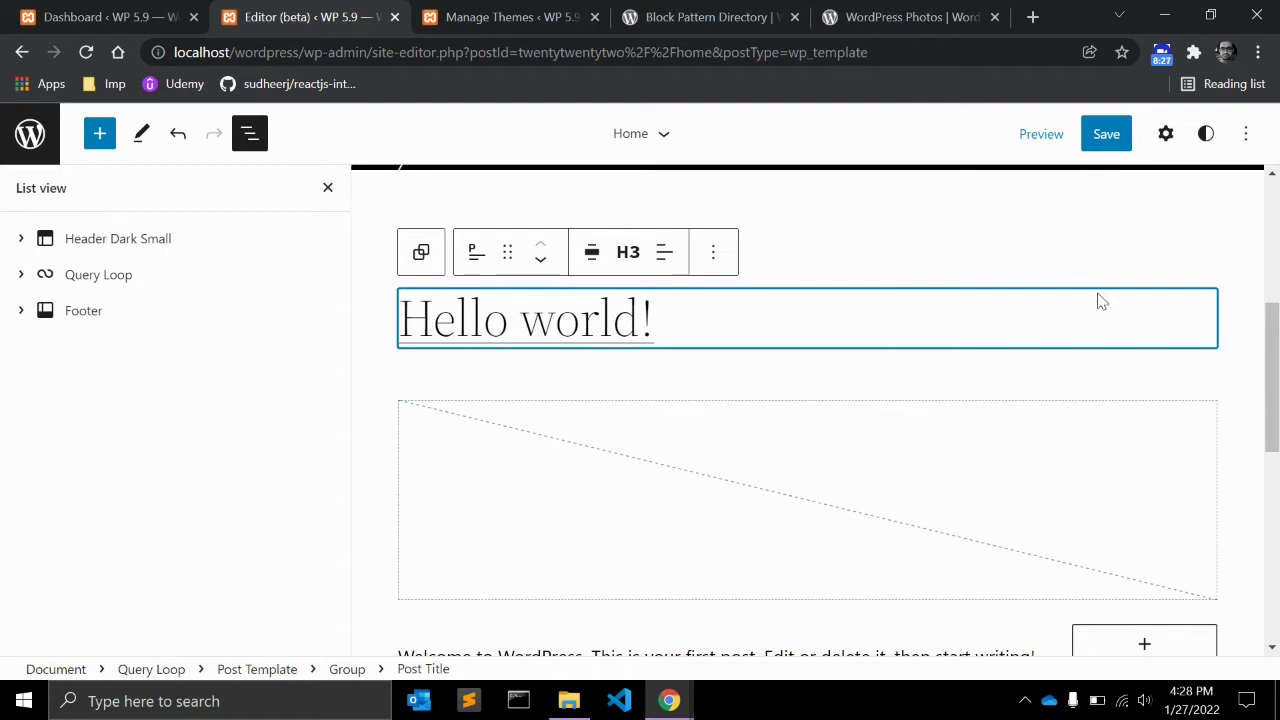
scroll(1103, 297, down, 4)
Step: Select the Footer and use the template details dropdown to jump to the Header, then the Footer
scroll(935, 378, down, 2)
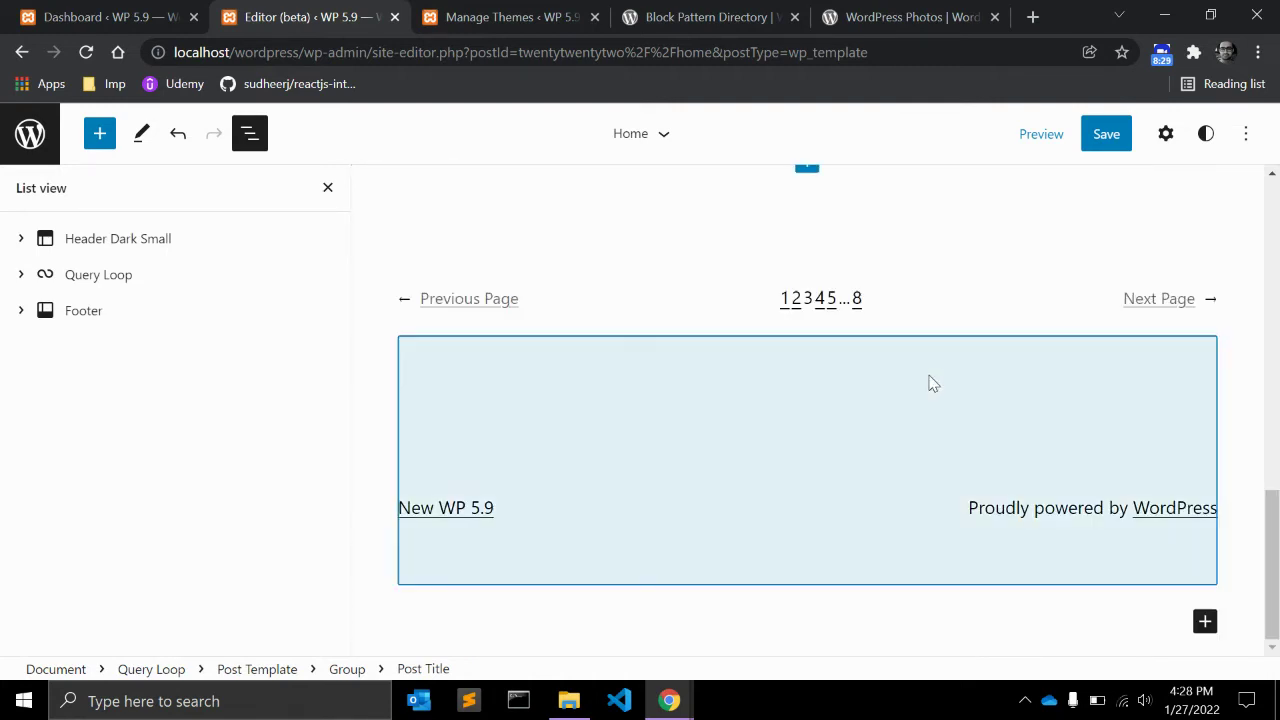
click(787, 420)
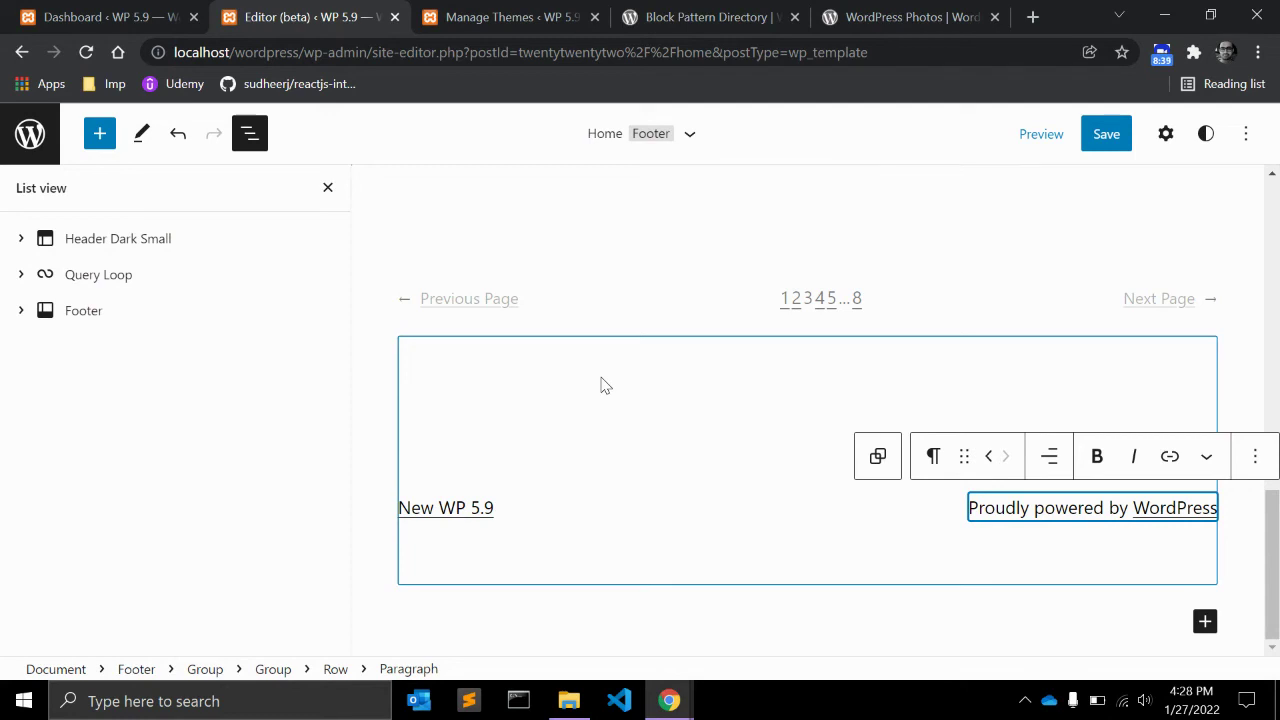
click(689, 137)
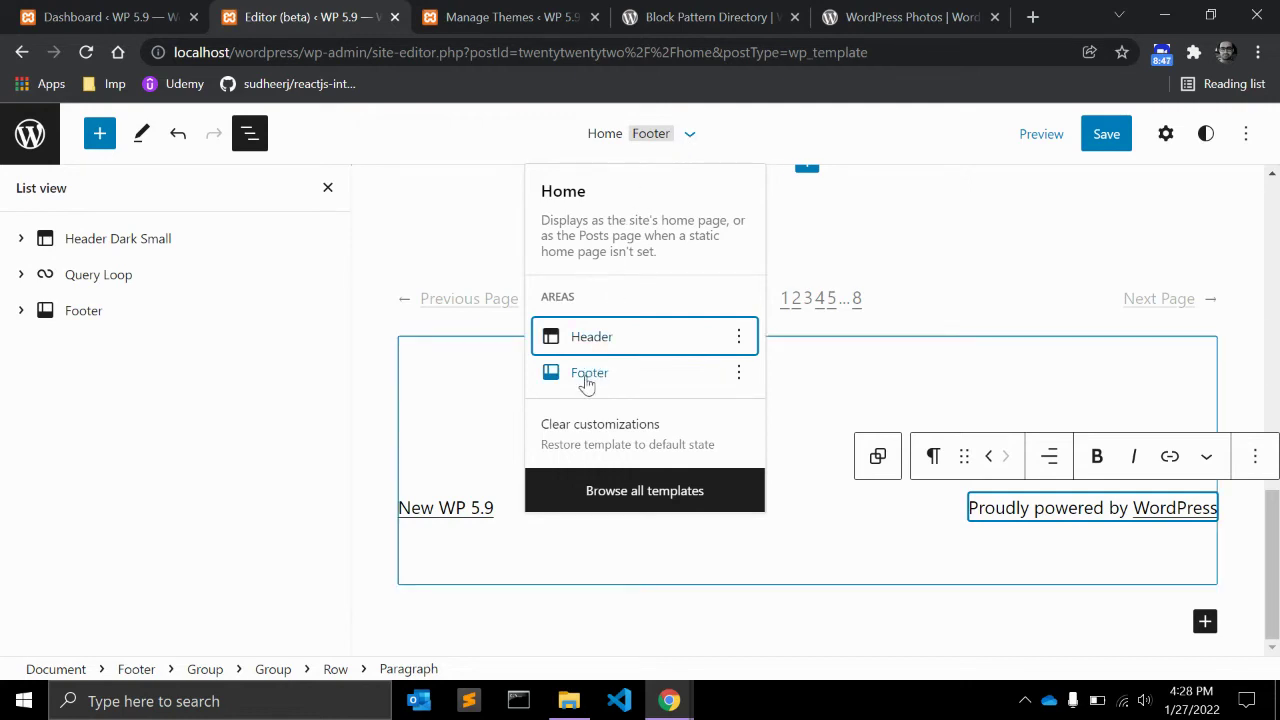
click(587, 338)
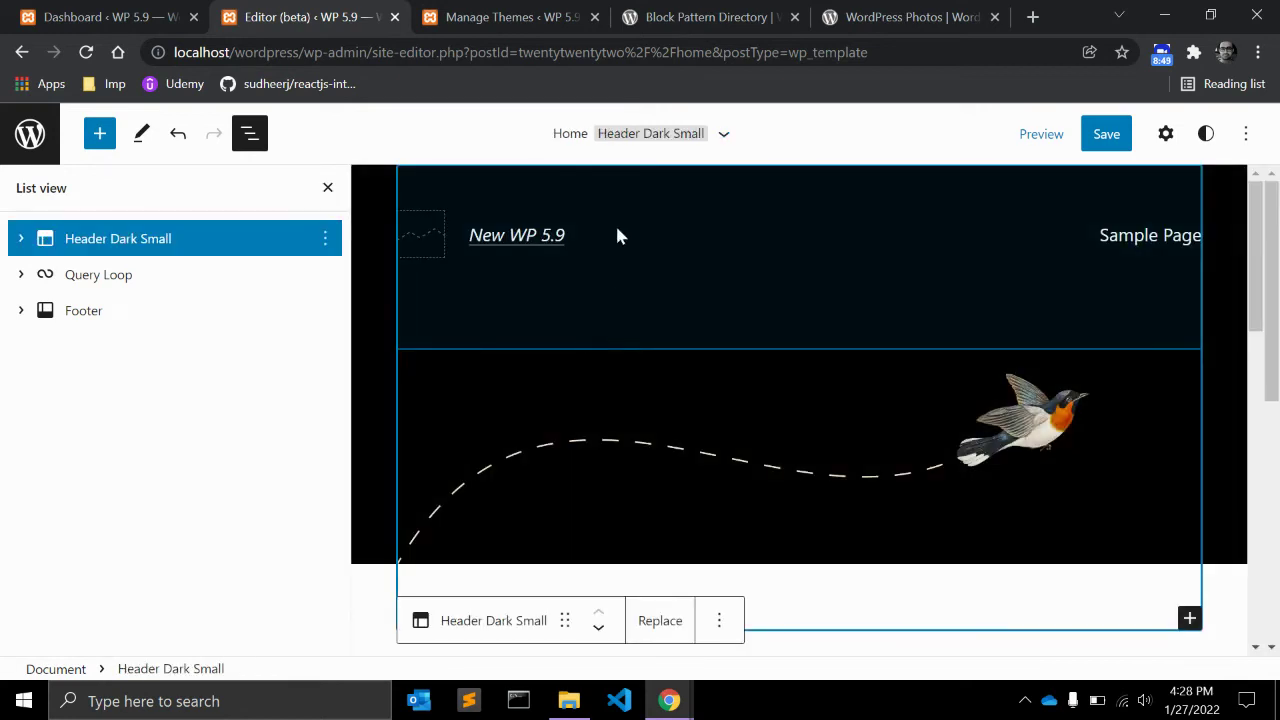
click(724, 134)
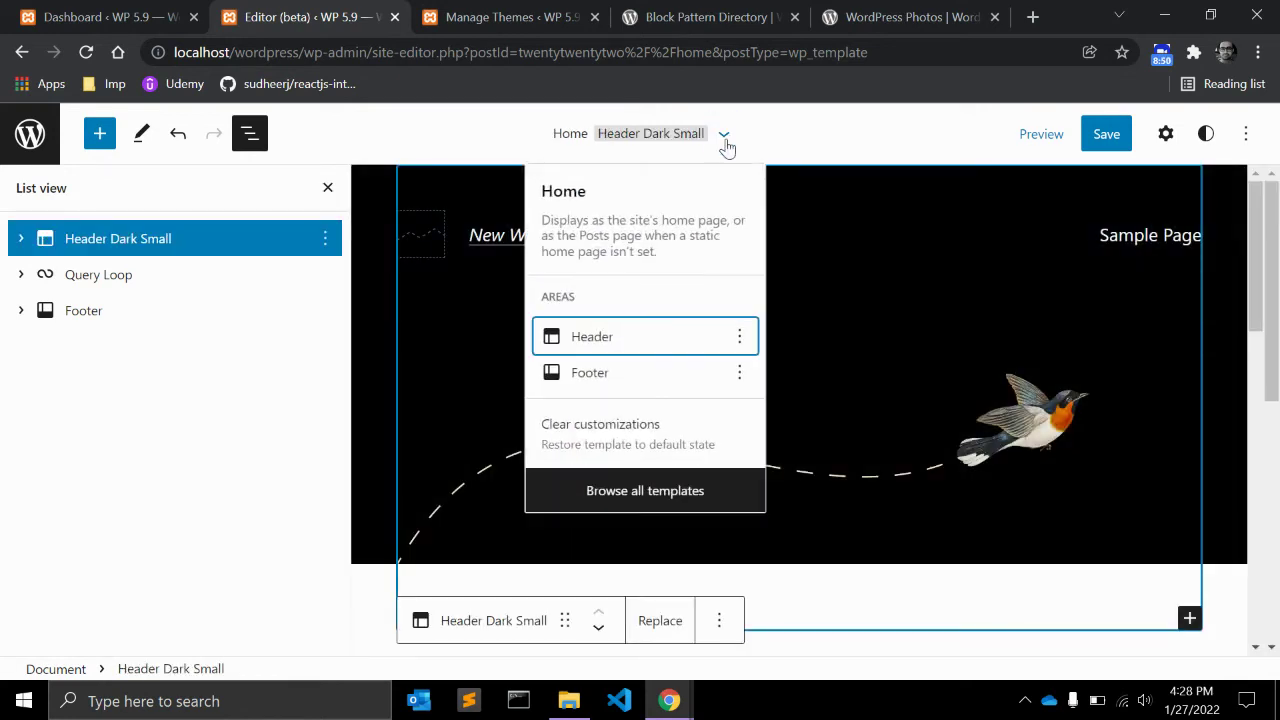
click(590, 373)
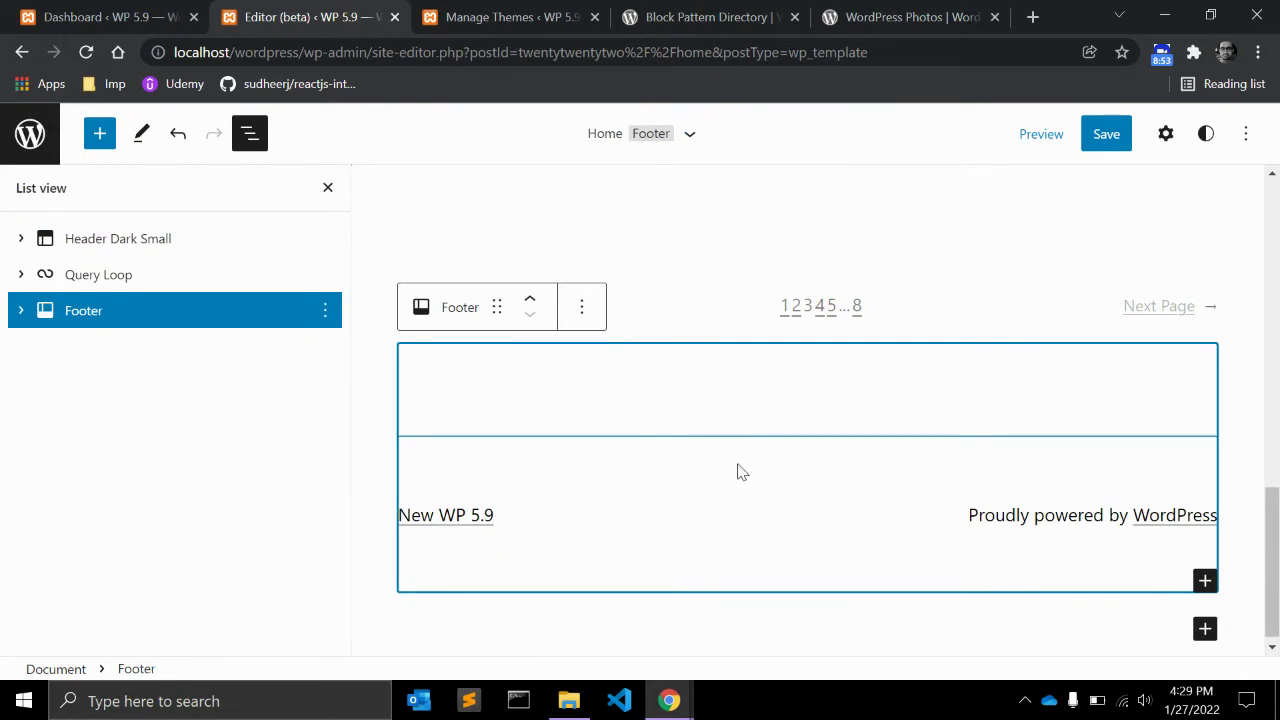
Step: Browse all templates, return to the Site editor, and show the List View outline
click(690, 134)
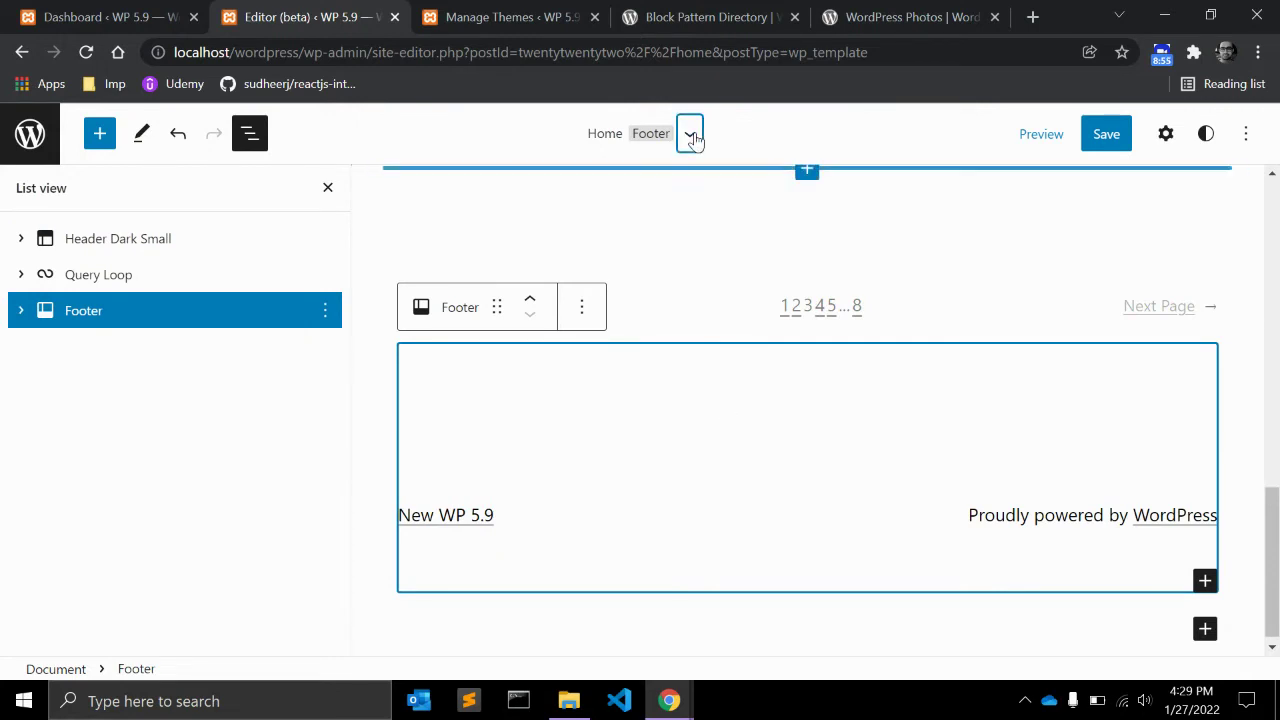
click(648, 492)
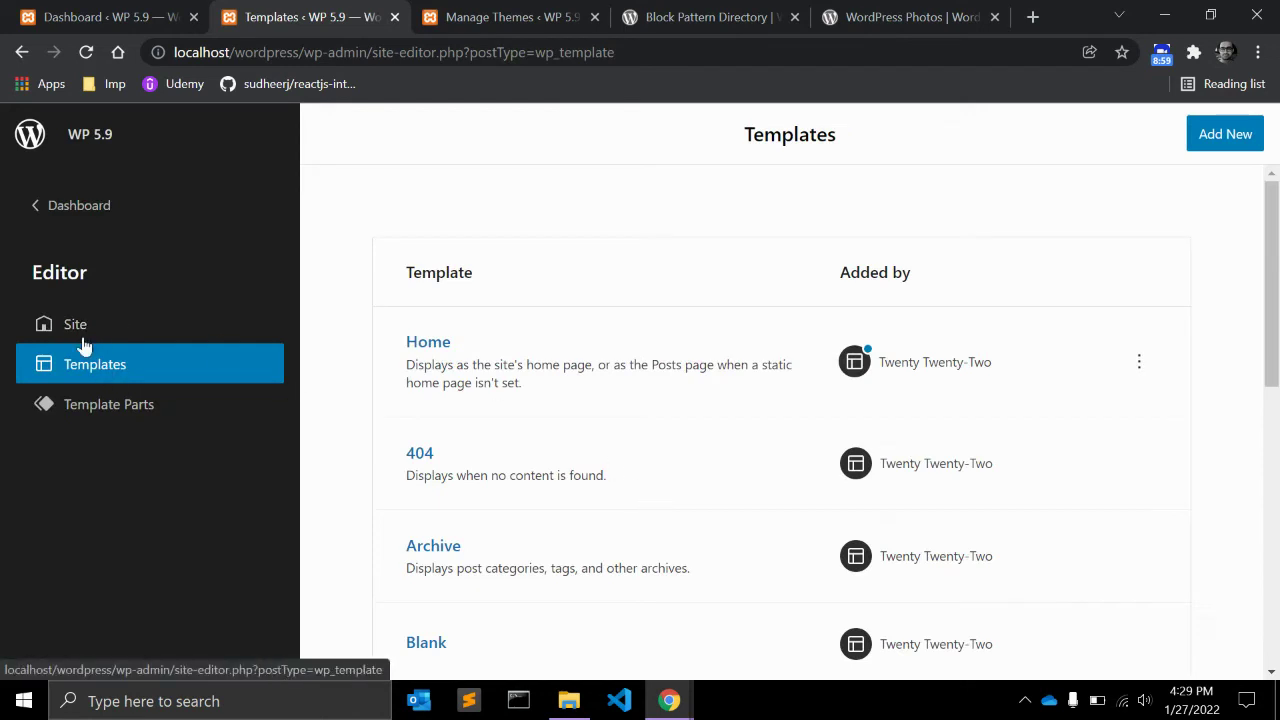
click(78, 326)
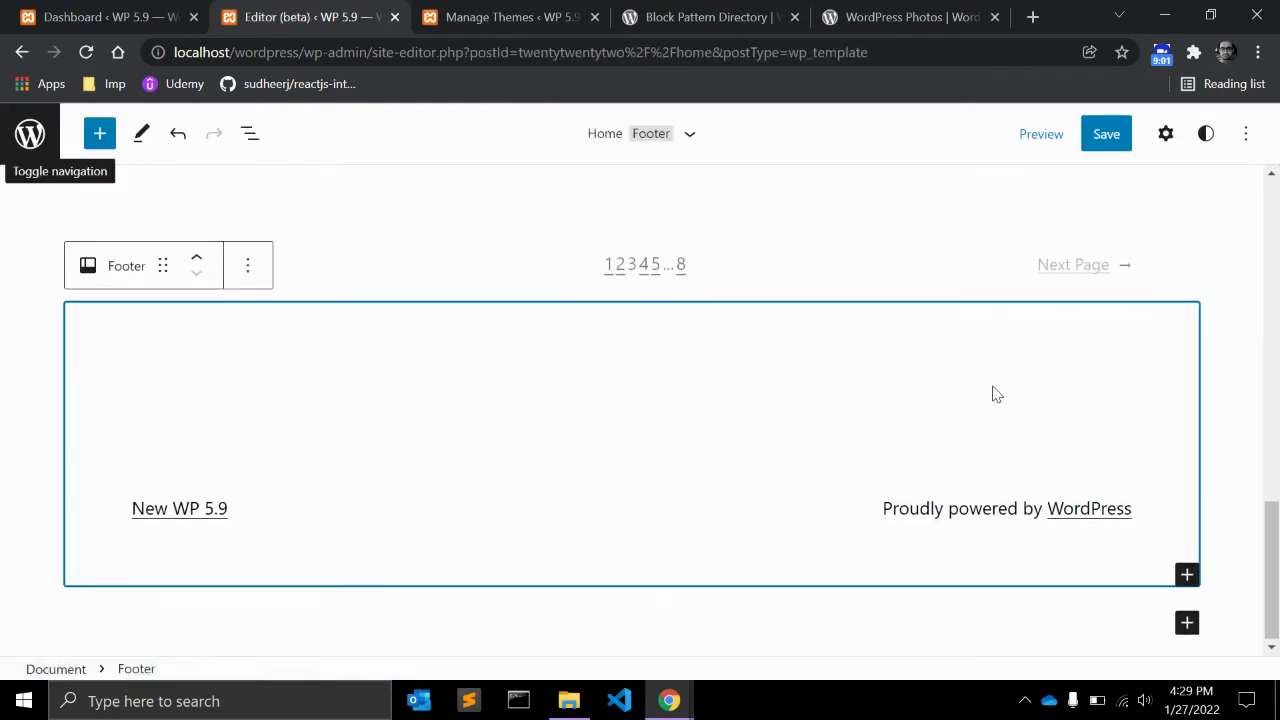
scroll(990, 385, up, 15)
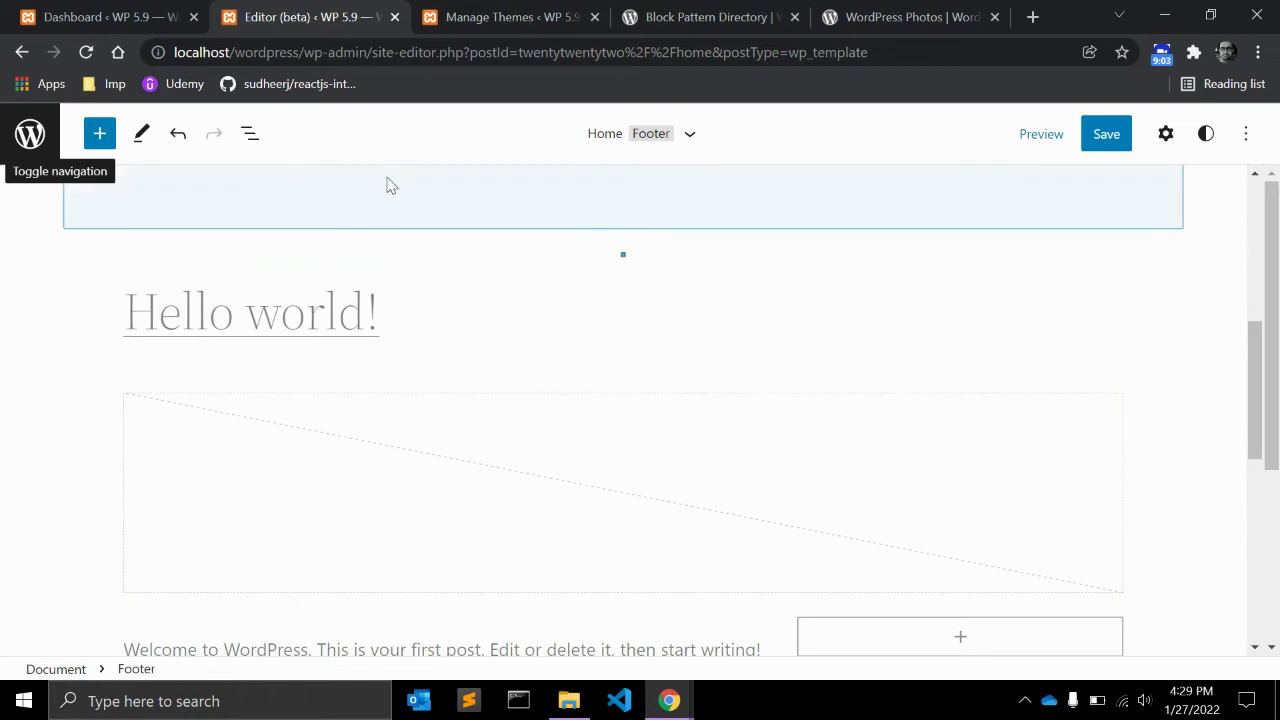
click(249, 134)
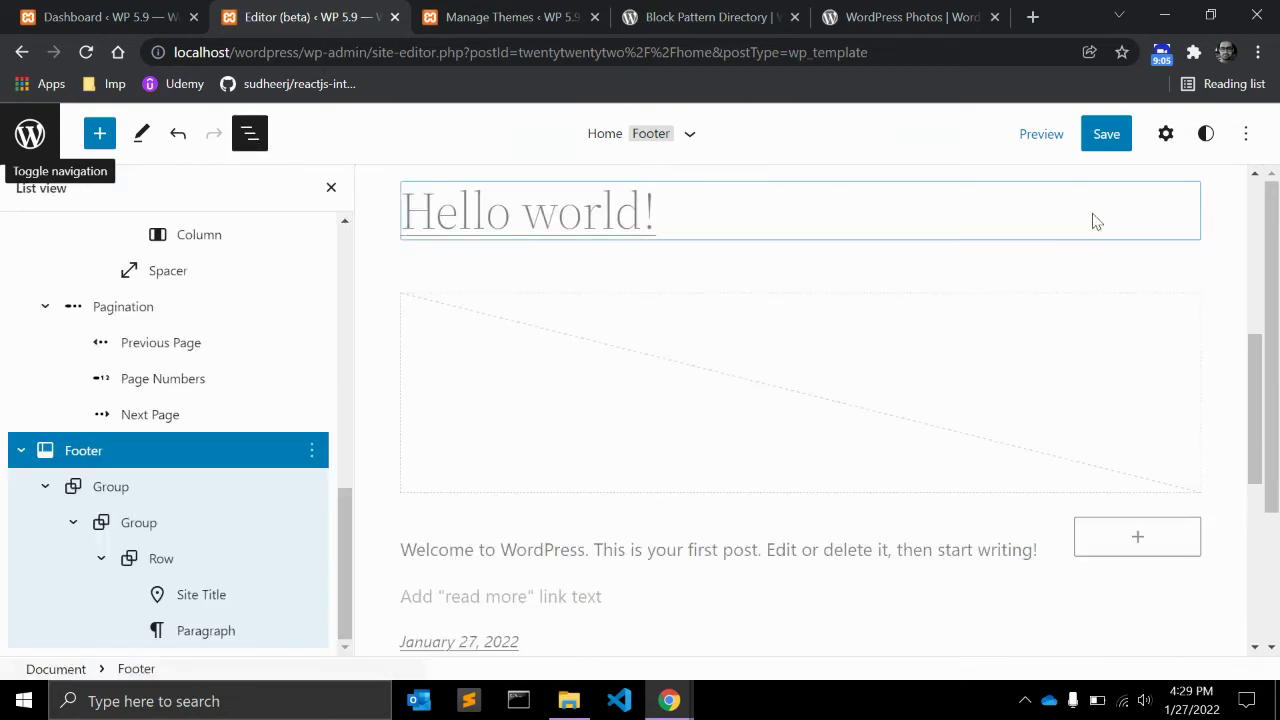
scroll(1094, 220, up, 1)
Step: Review the Home template and Footer block settings, expand Advanced, then show global Styles
click(1166, 134)
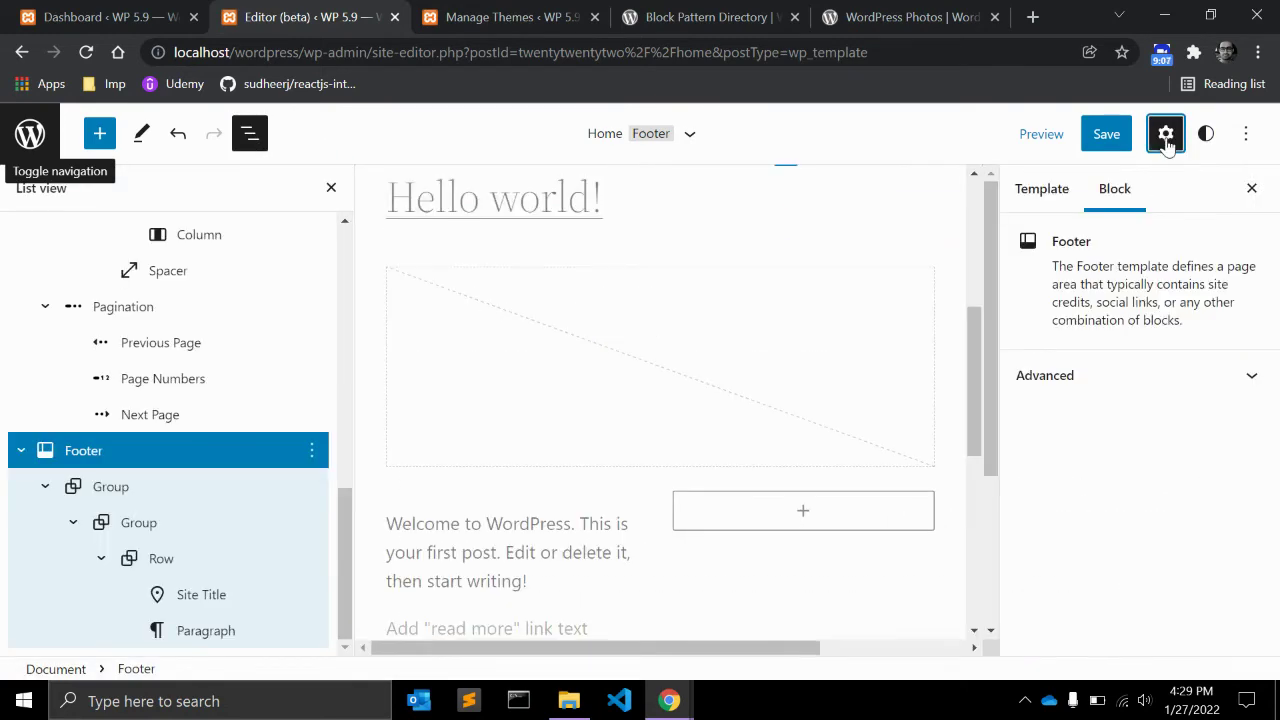
click(1030, 198)
click(1125, 200)
click(1057, 375)
scroll(1110, 402, down, 1)
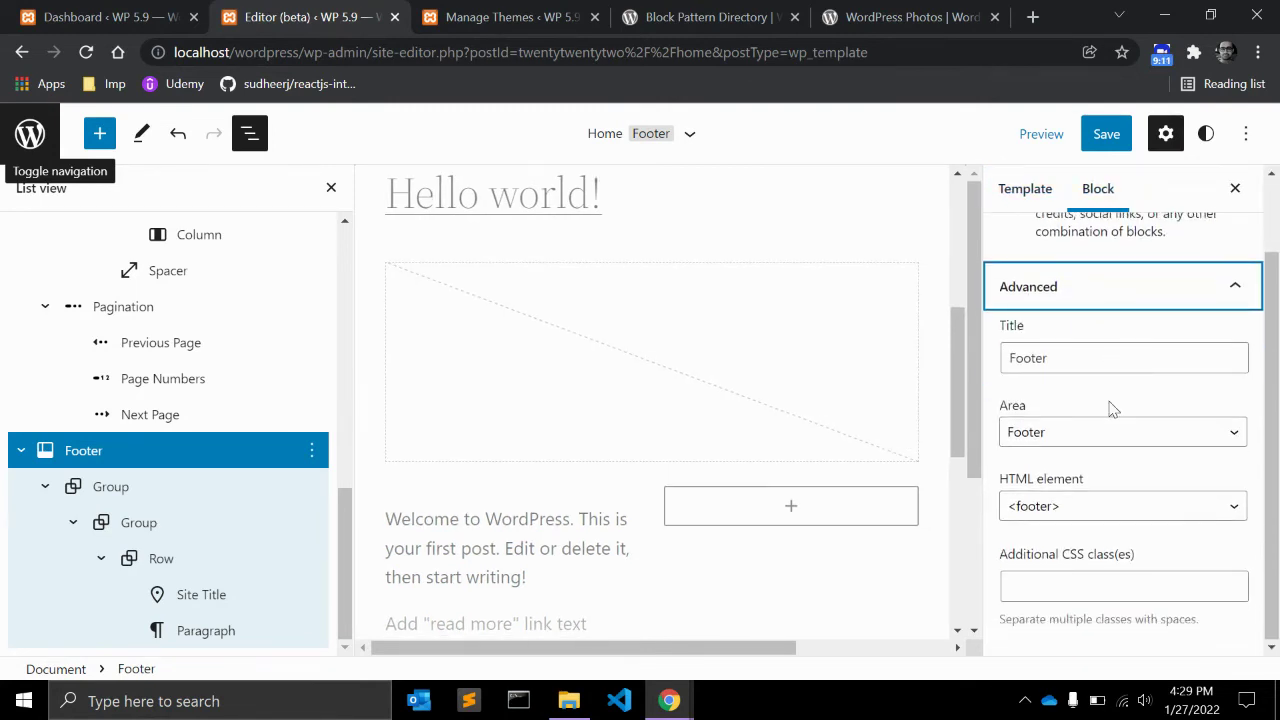
scroll(1105, 410, up, 1)
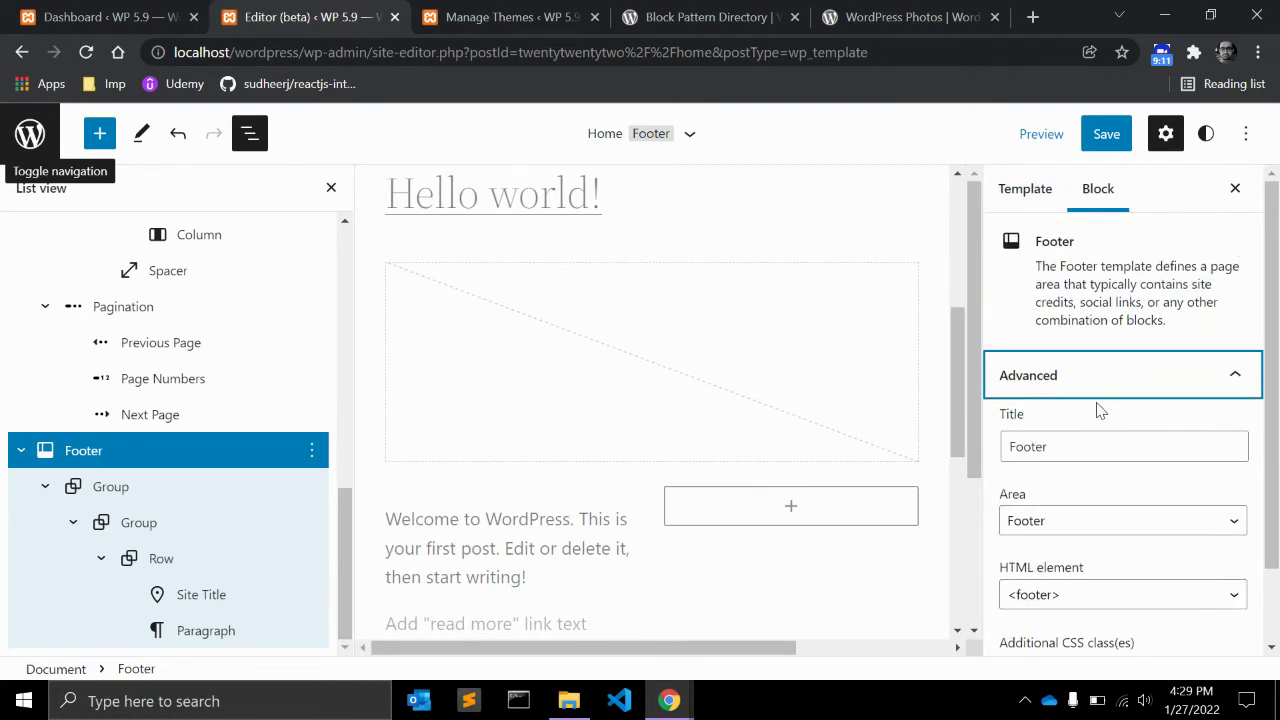
click(1207, 136)
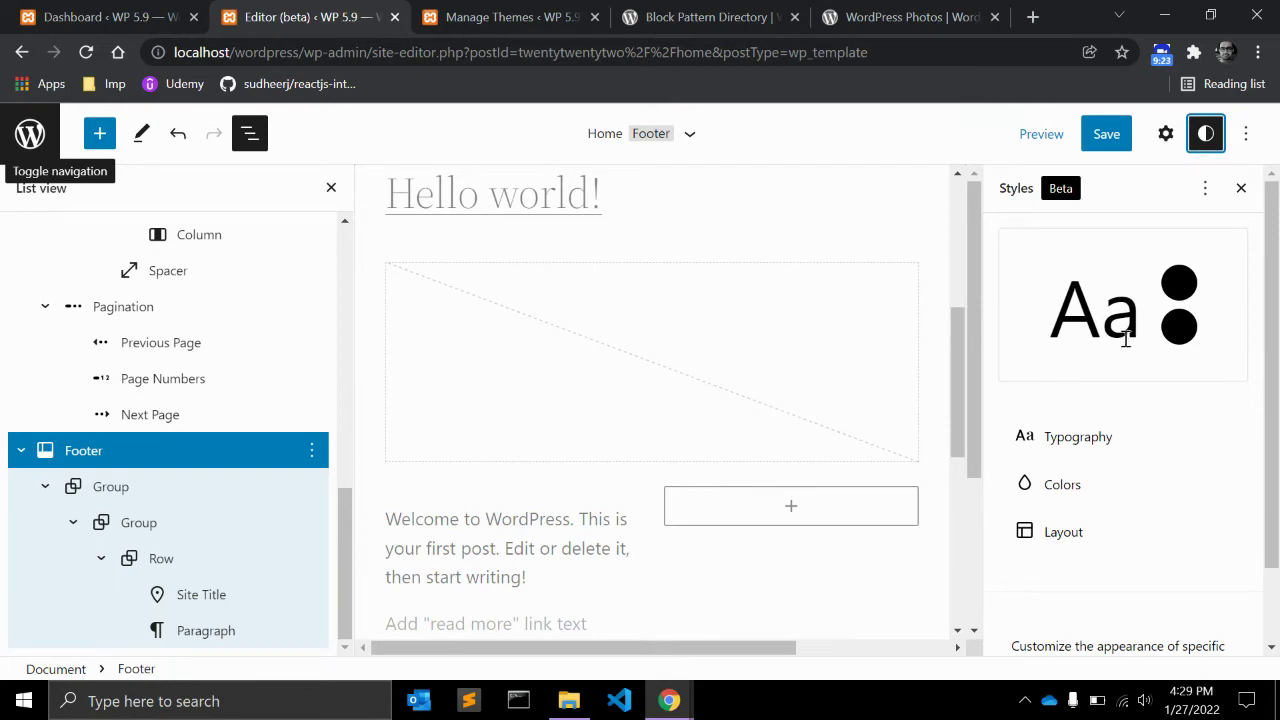
Step: Set the site Text typography to Source Serif Pro at Medium size
click(1079, 440)
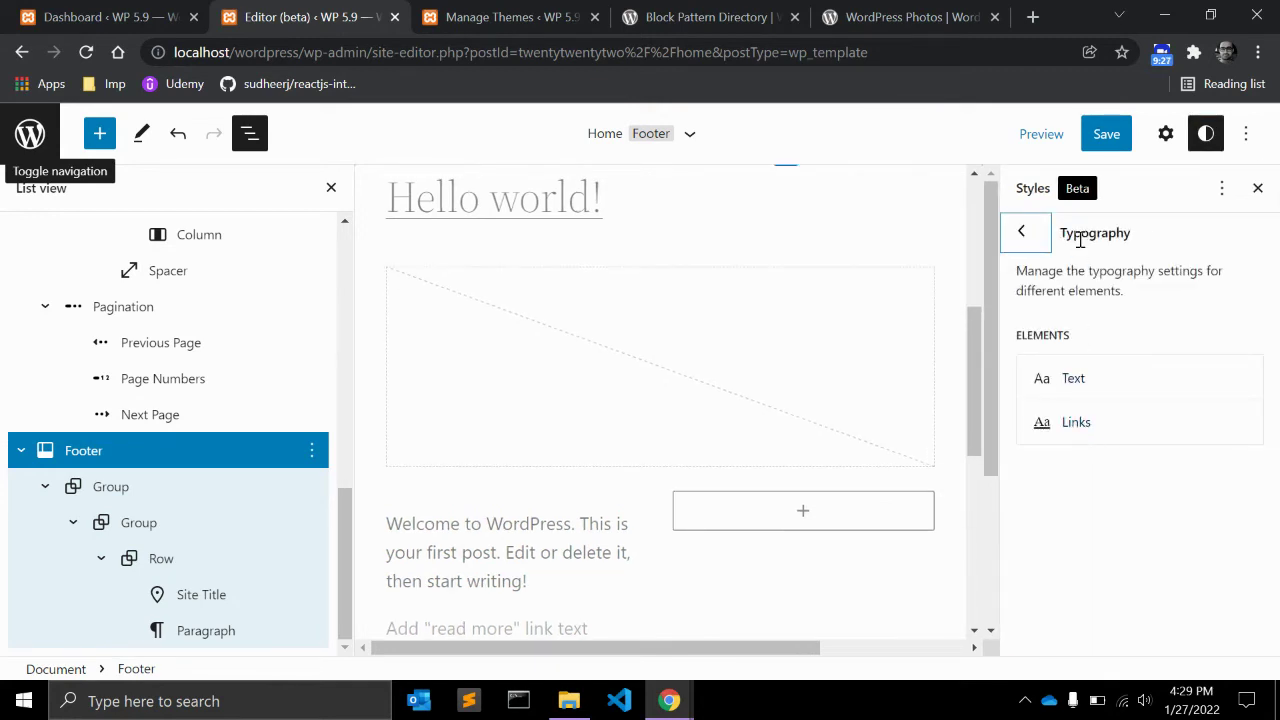
click(1092, 386)
click(1050, 466)
click(1042, 521)
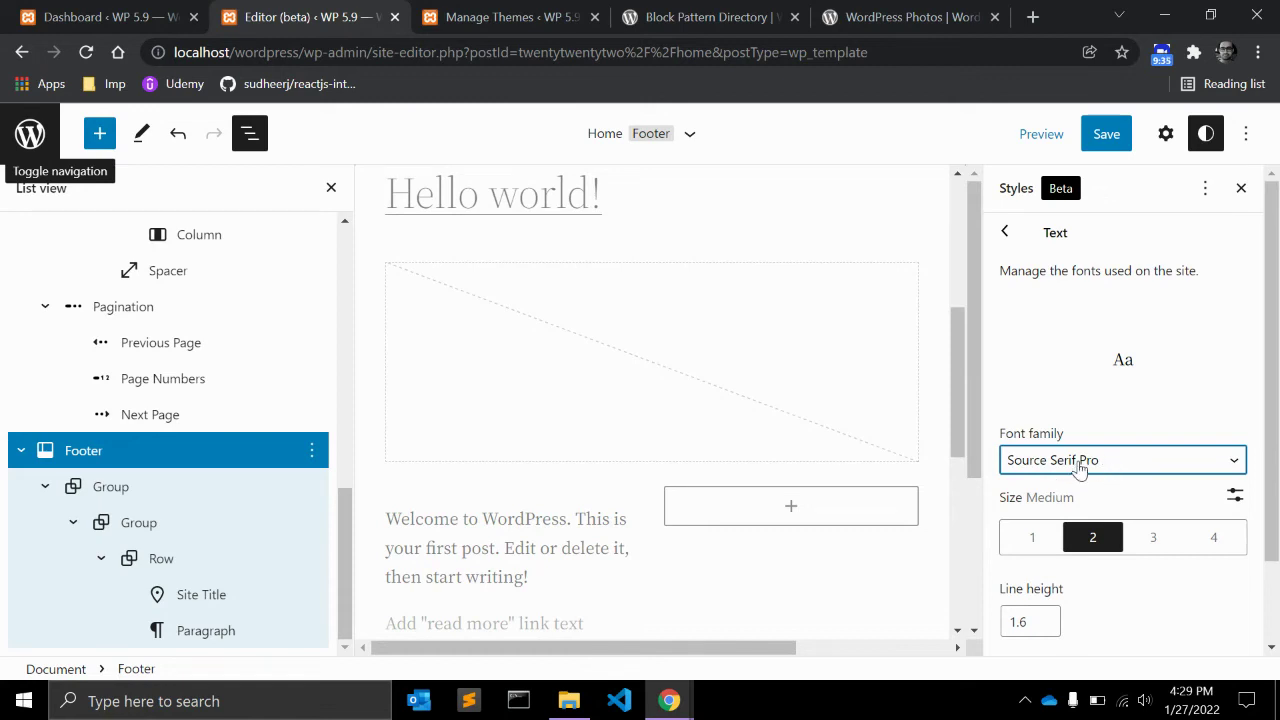
click(1148, 544)
click(1038, 542)
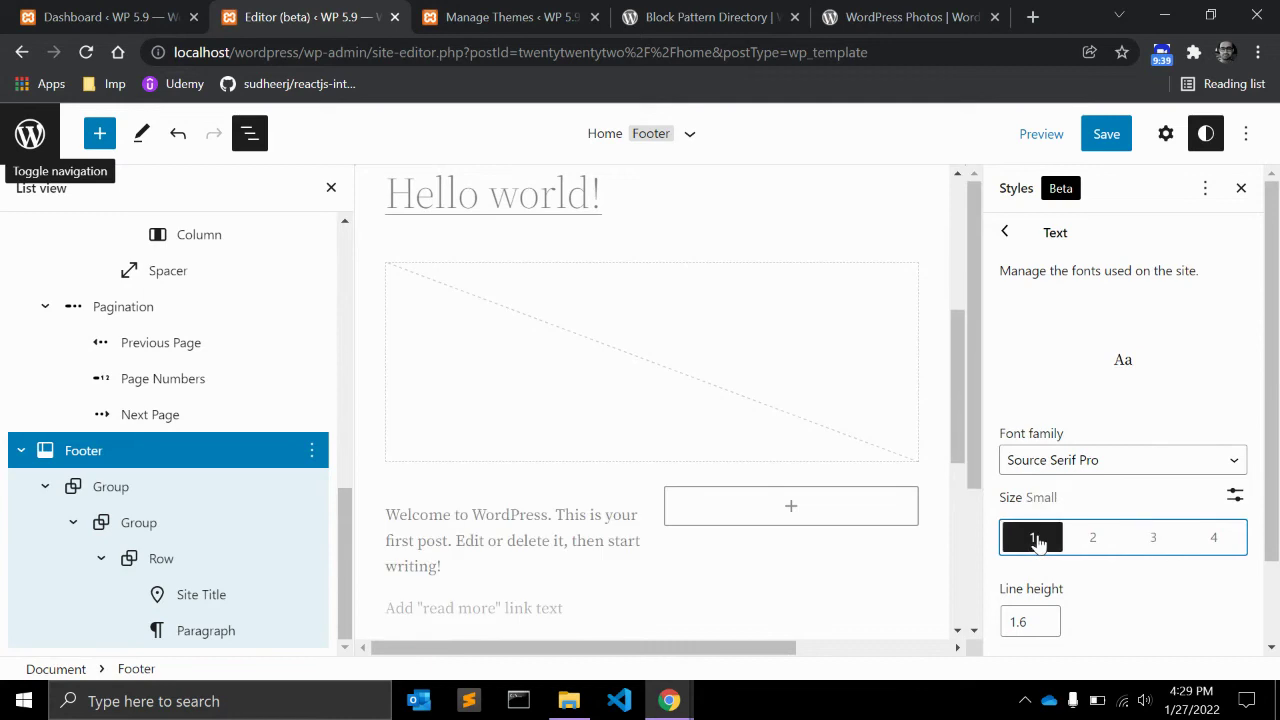
click(1095, 537)
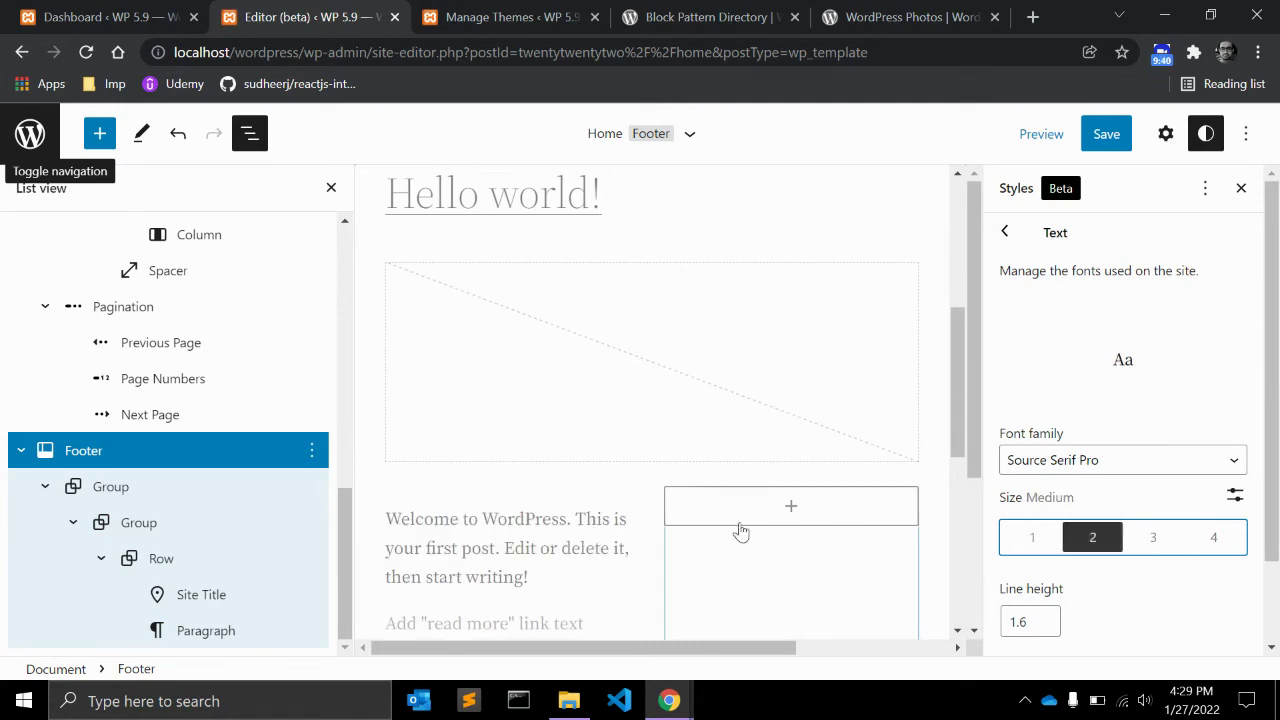
click(1154, 537)
click(1093, 543)
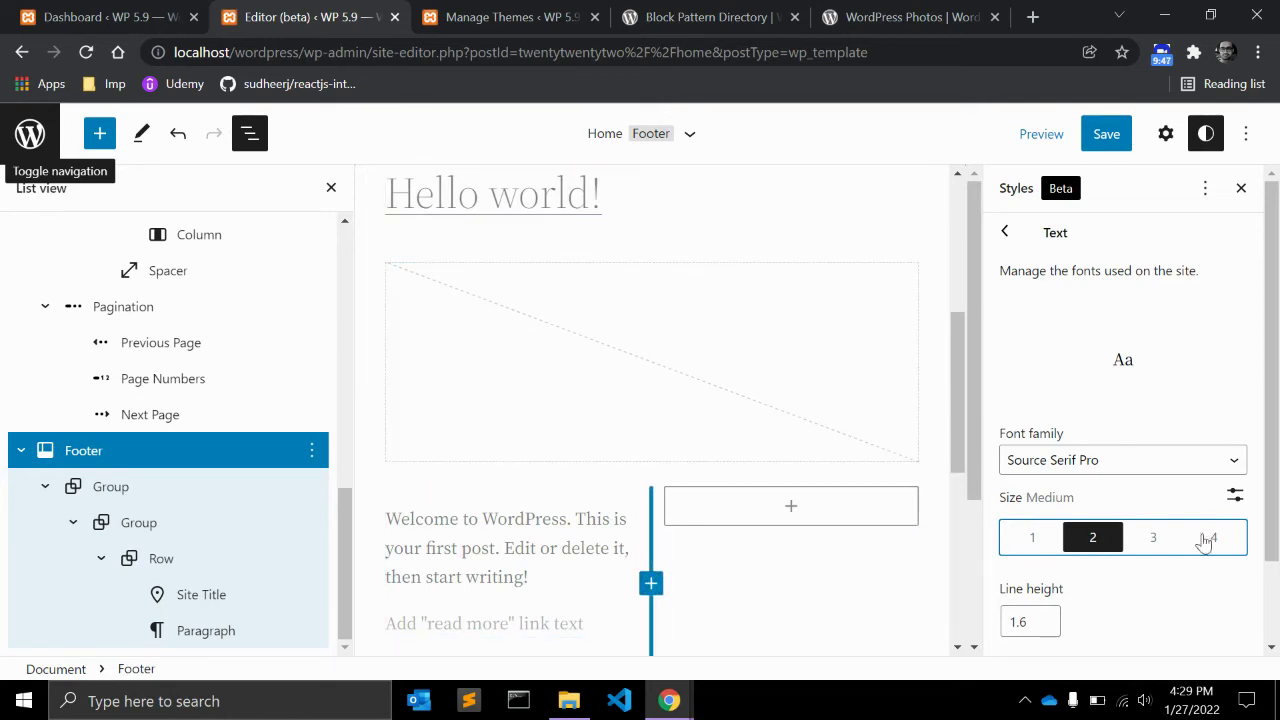
Step: Choose Medium font appearance, check Links typography, and reopen the Styles overview
double_click(1123, 362)
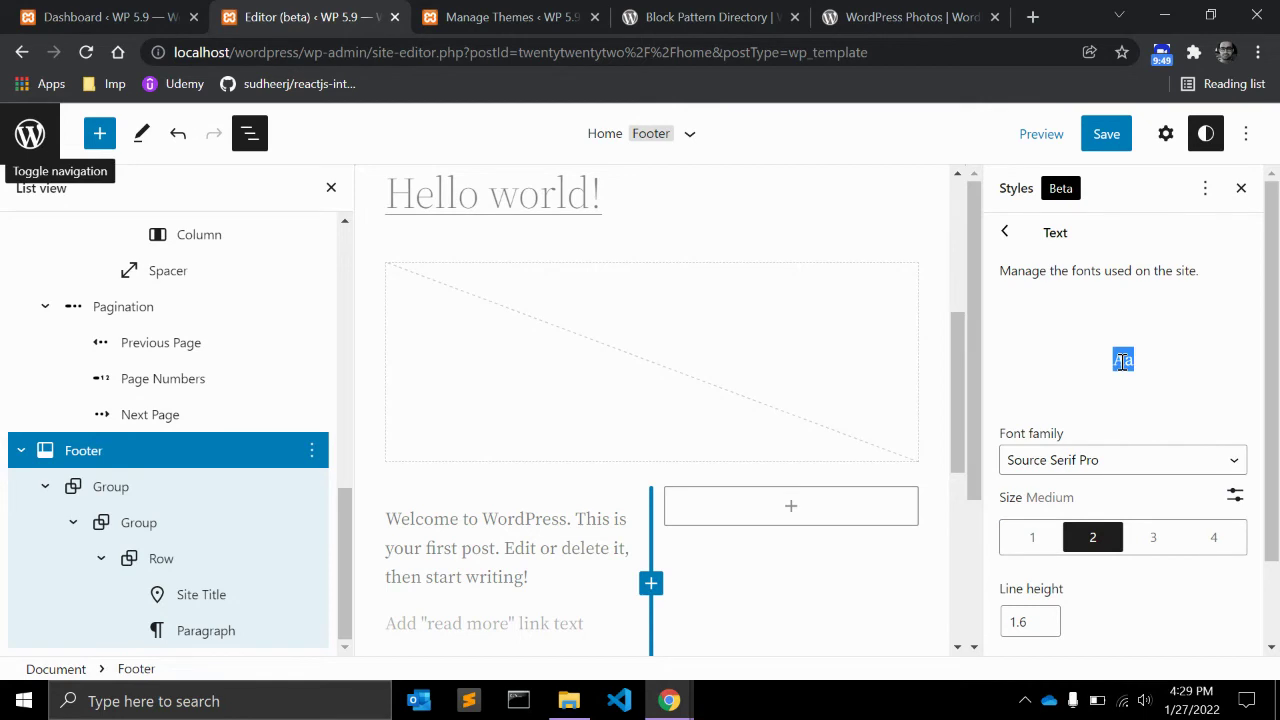
scroll(1123, 362, down, 1)
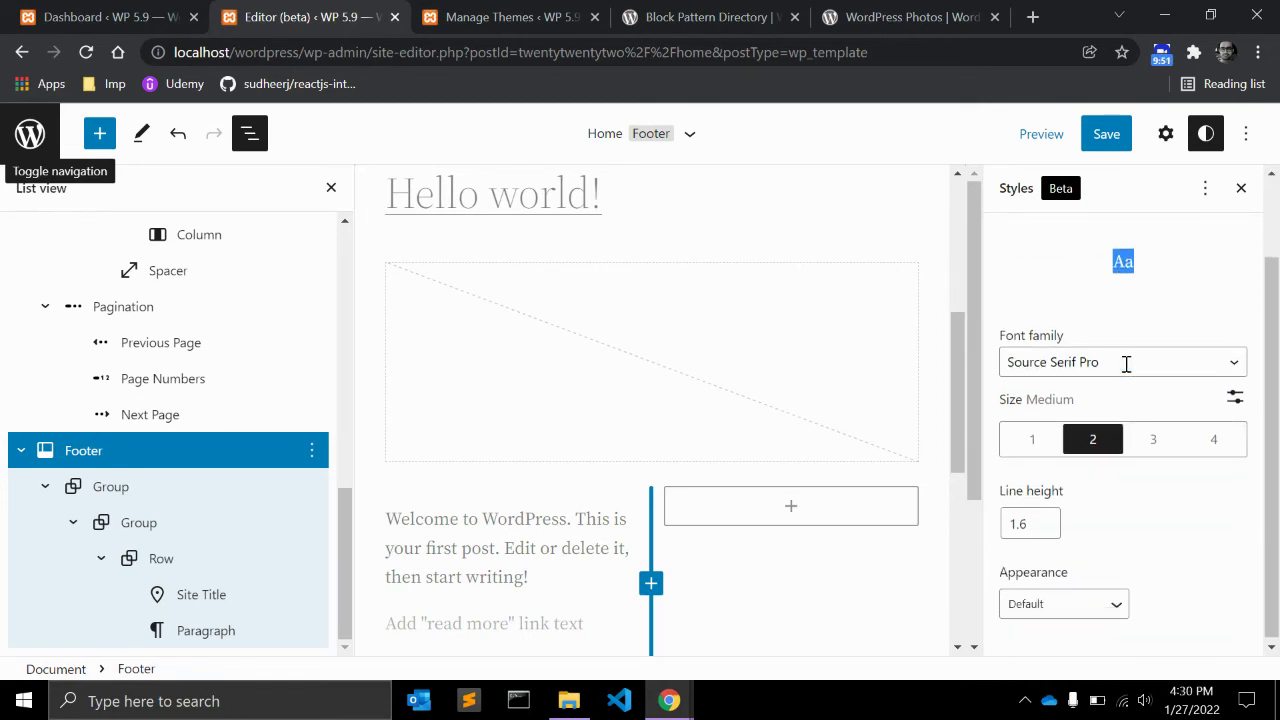
click(1089, 601)
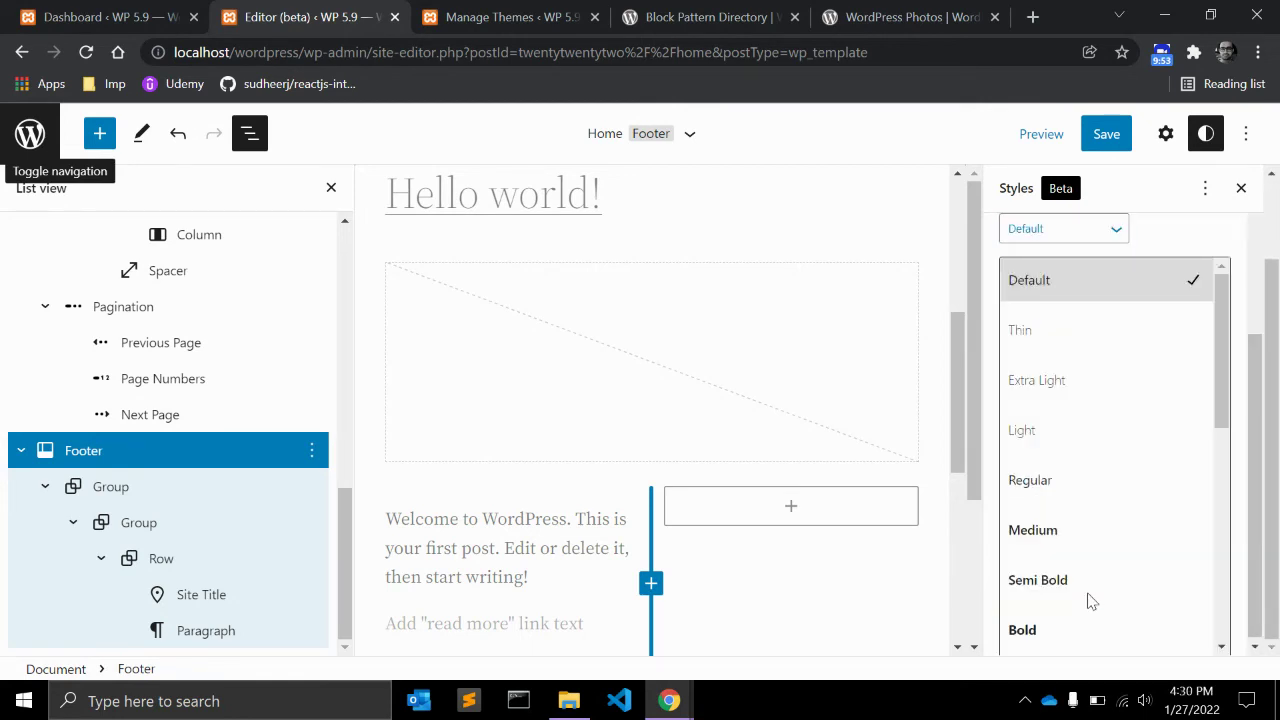
click(1040, 531)
scroll(1140, 532, up, 1)
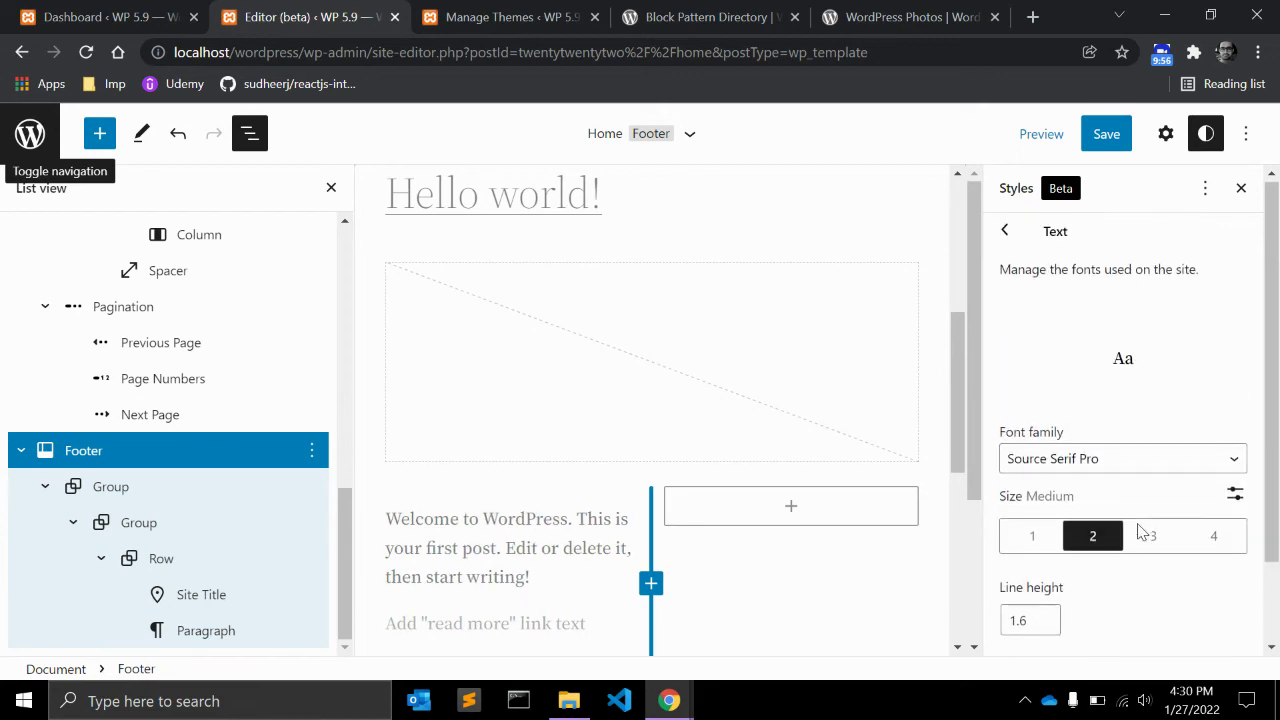
click(1005, 232)
click(1083, 428)
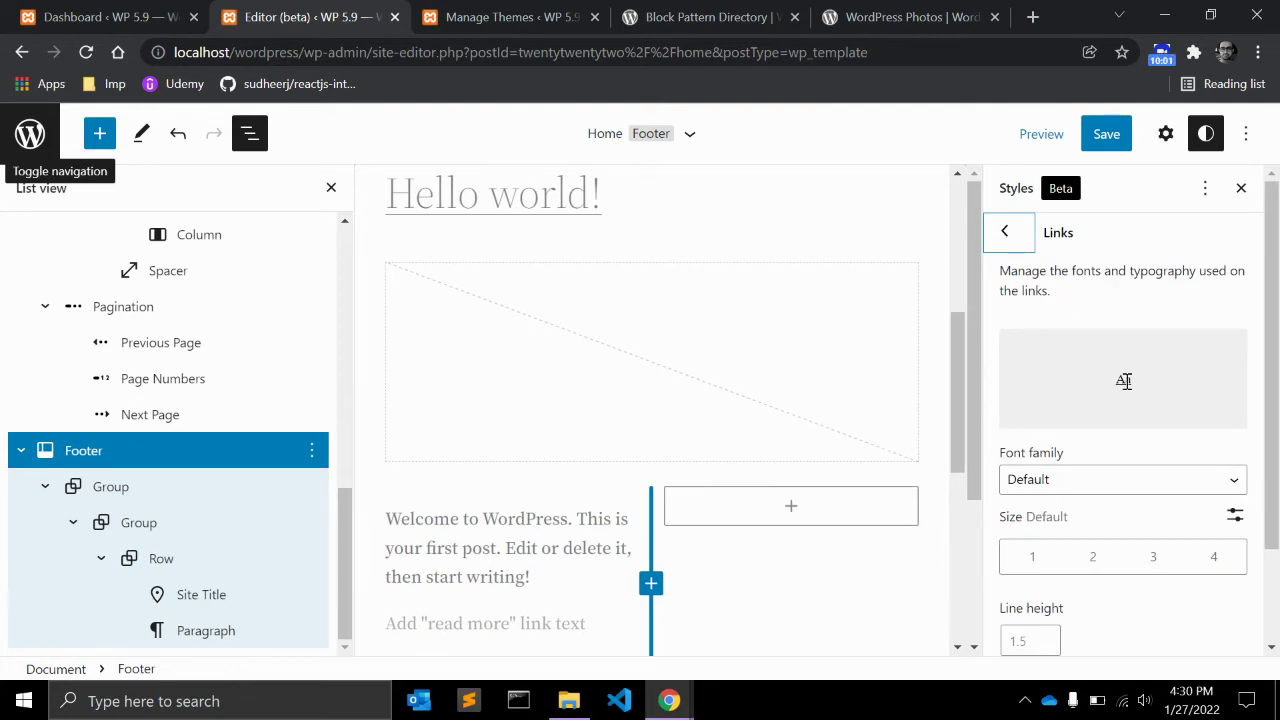
click(1005, 232)
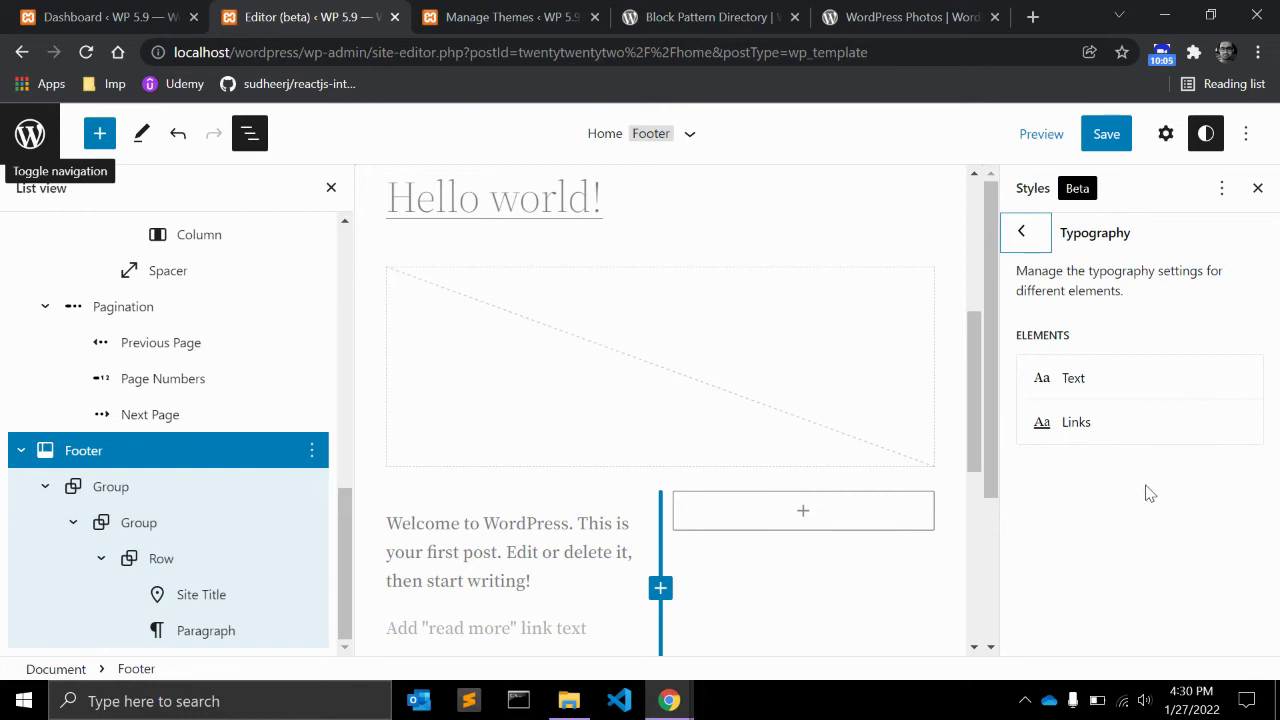
click(1256, 189)
click(1207, 135)
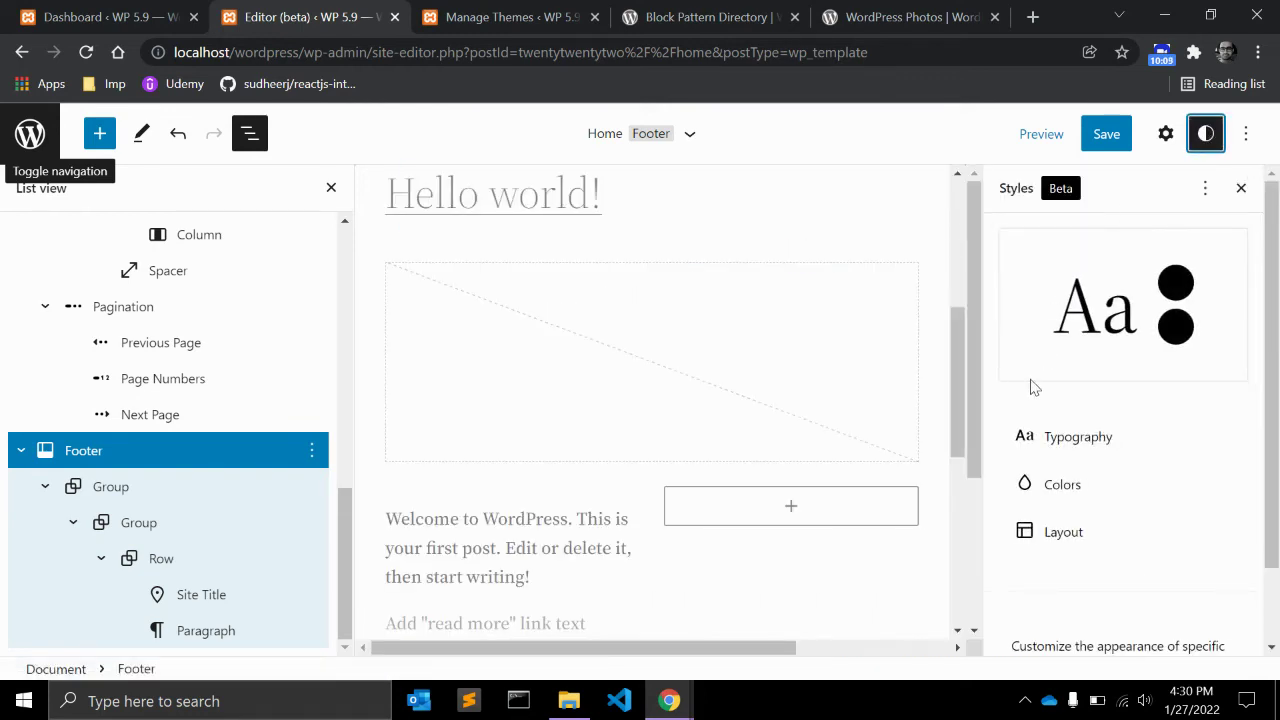
Step: Review the colour palette's black, white, teal and grey swatches
click(1075, 485)
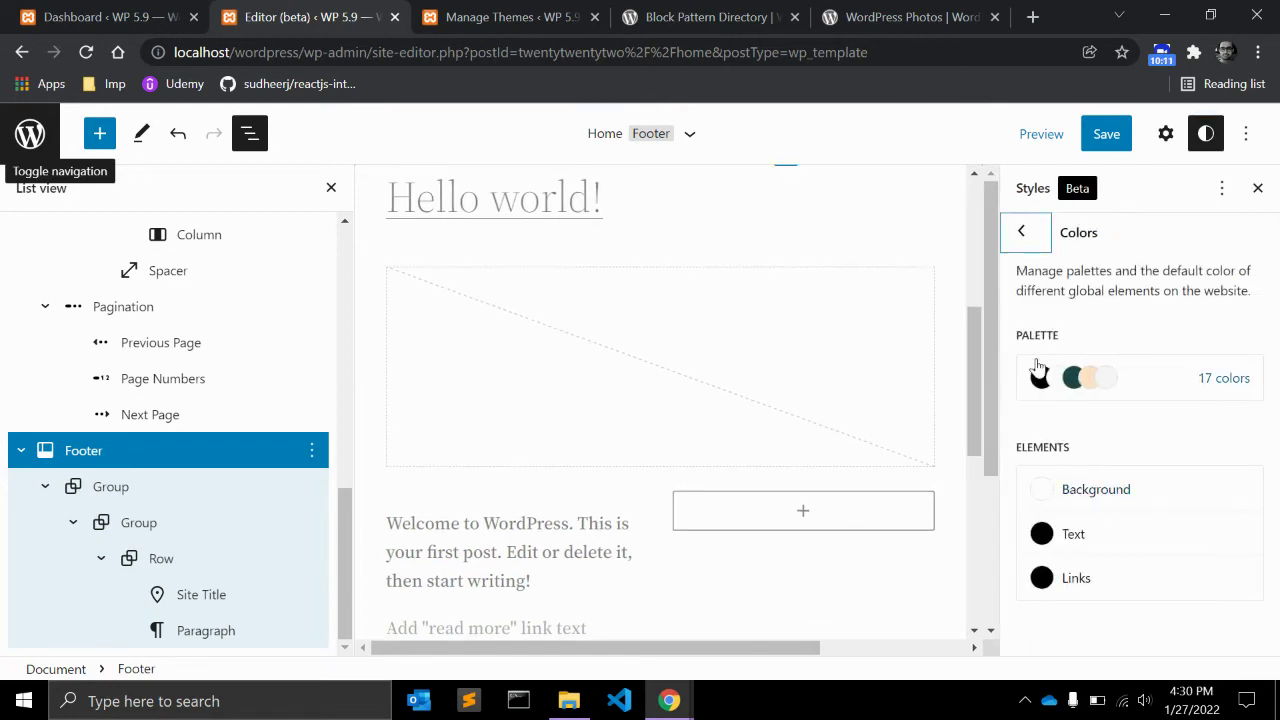
click(1073, 378)
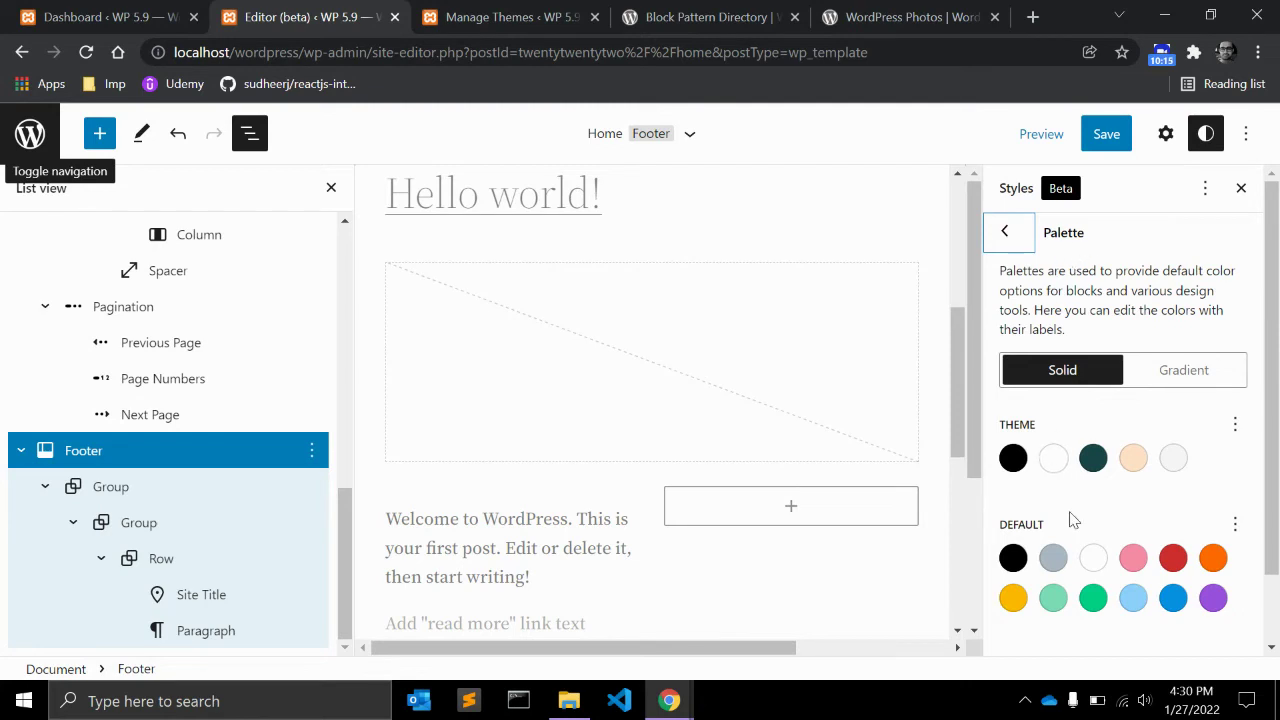
scroll(1071, 523, down, 1)
click(1016, 384)
click(1052, 380)
click(1096, 385)
click(1053, 478)
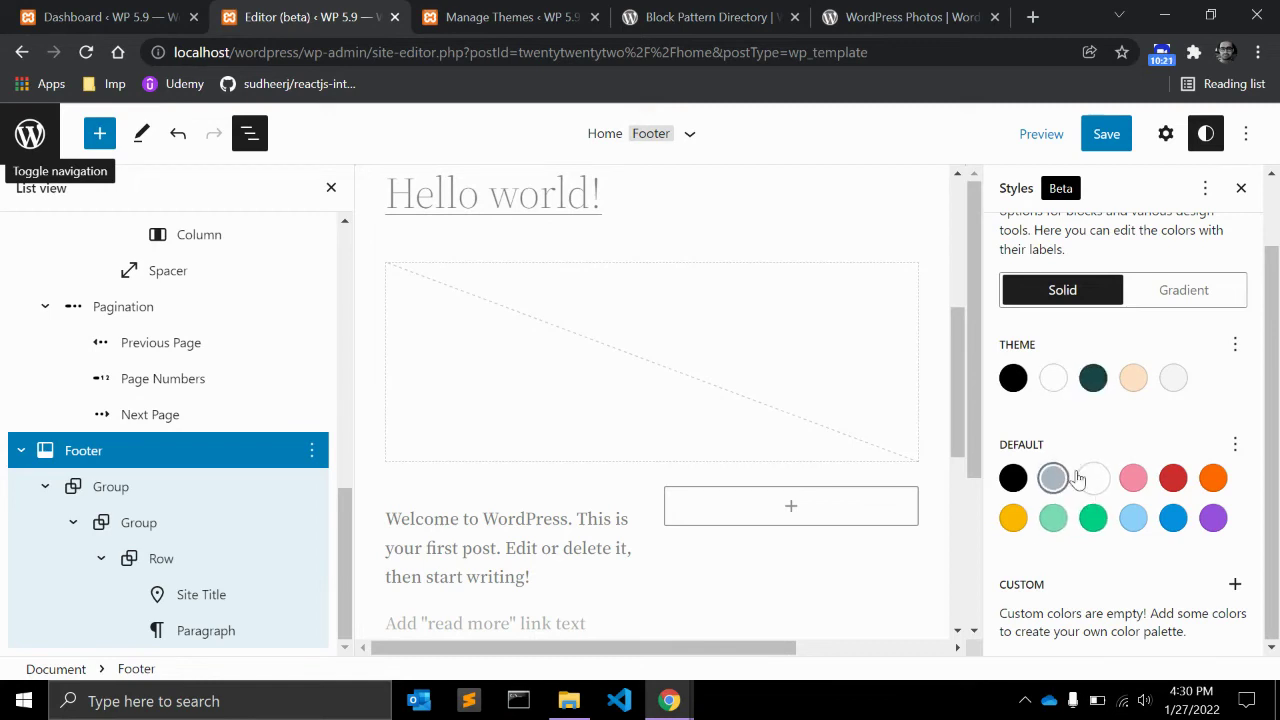
scroll(1060, 490, up, 1)
click(1005, 231)
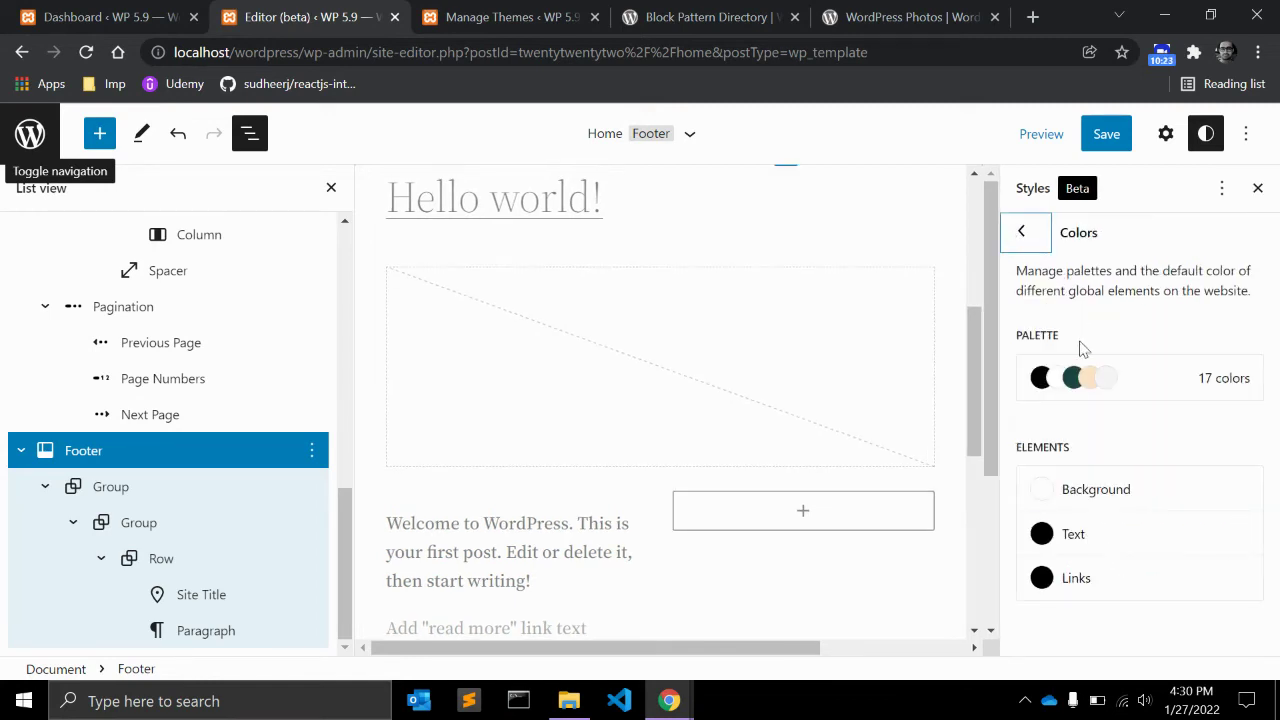
Step: Check the white #ffffff background and black #000000 text colours, then bring up the Options menu
click(1100, 495)
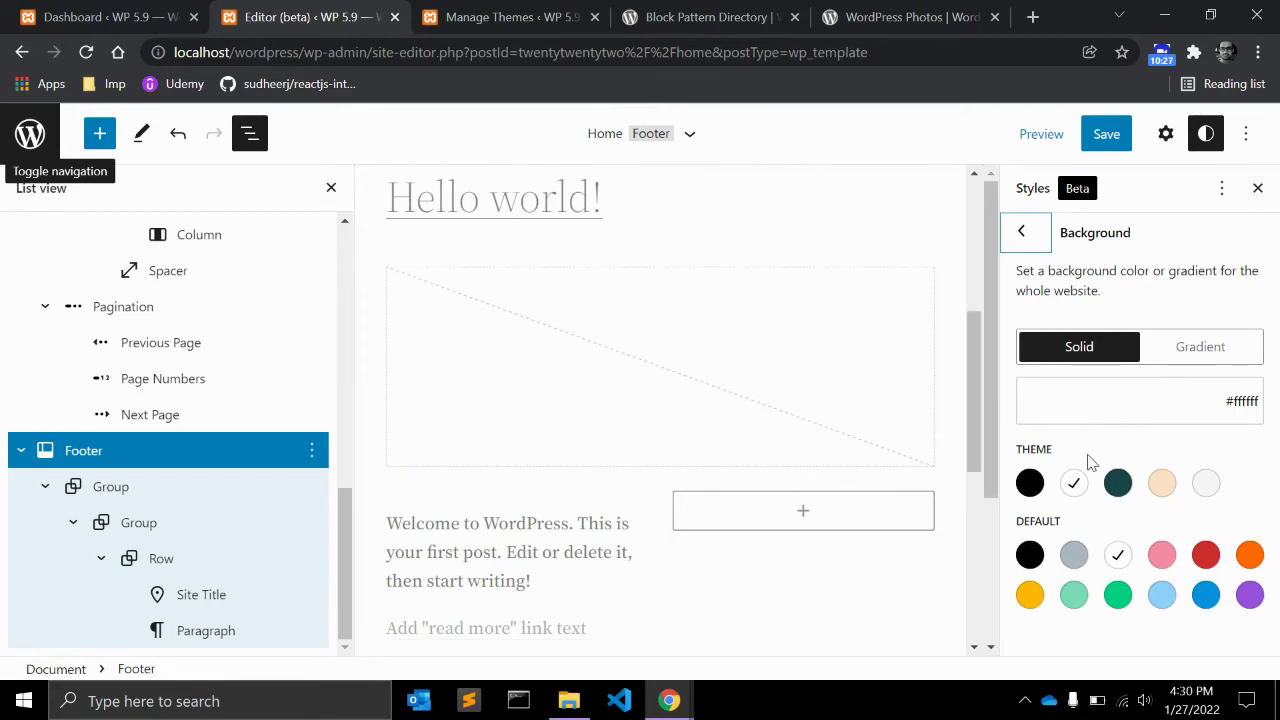
click(1021, 235)
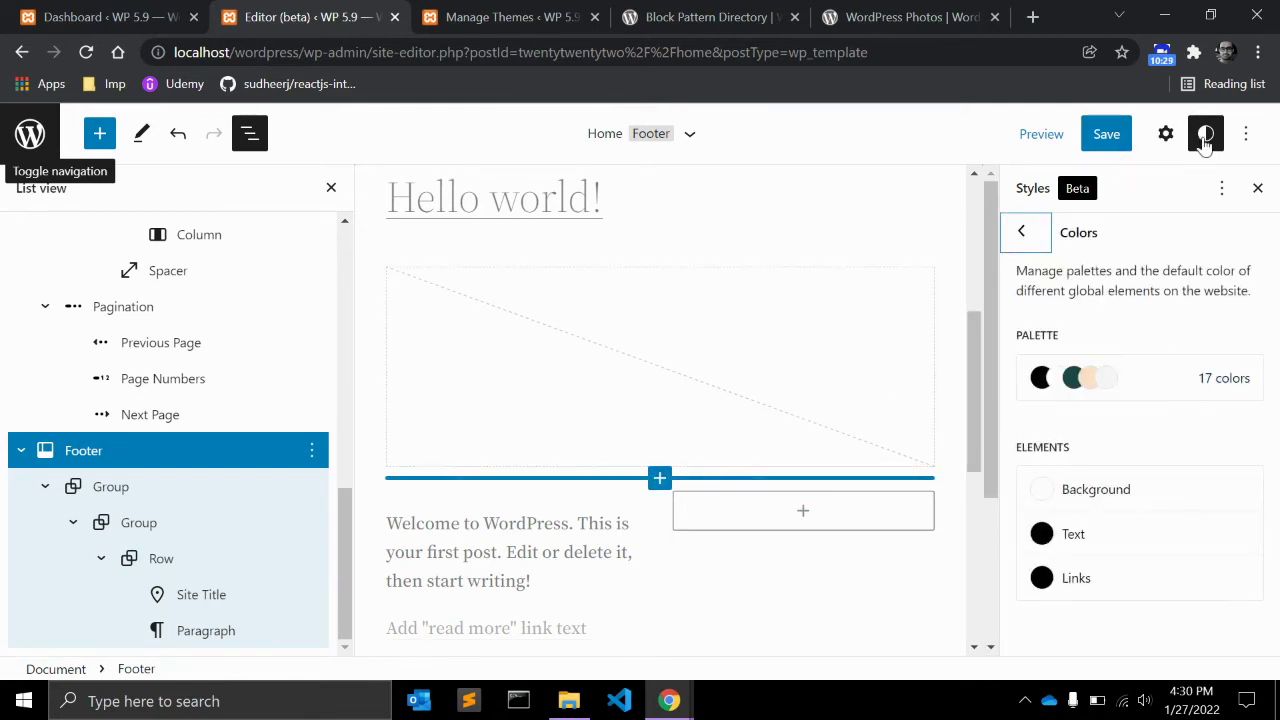
click(1106, 533)
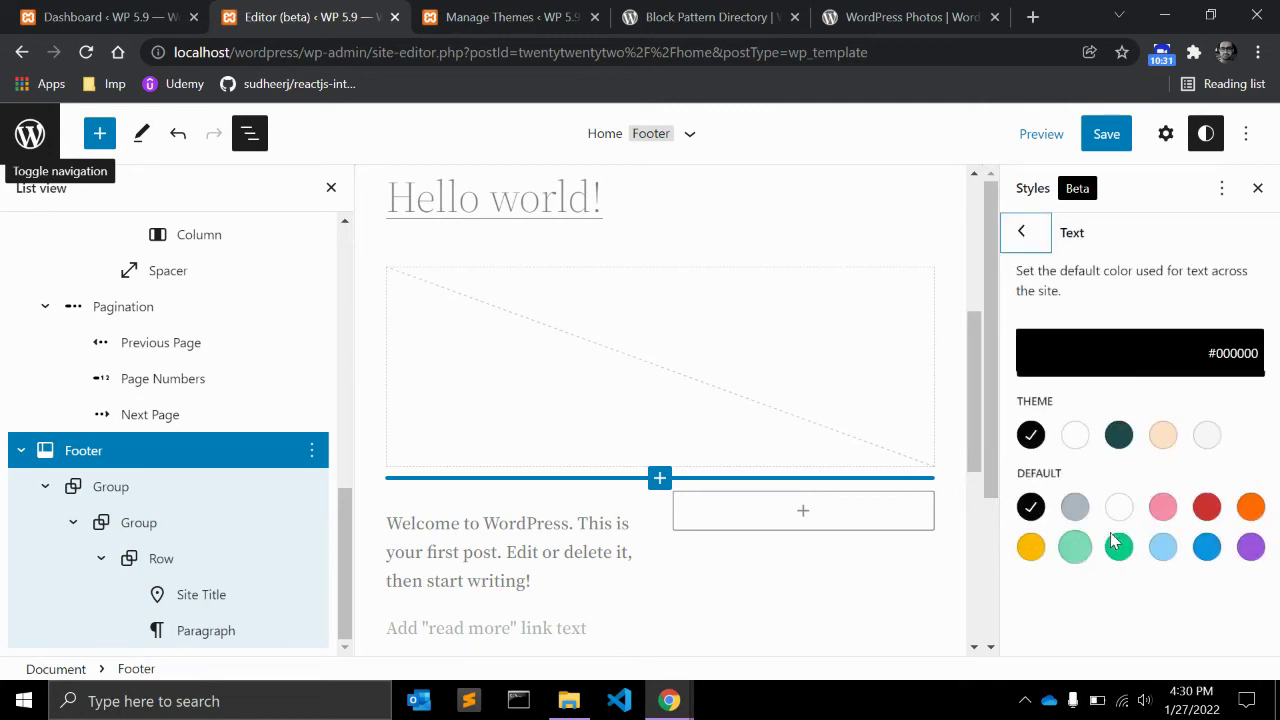
click(1024, 236)
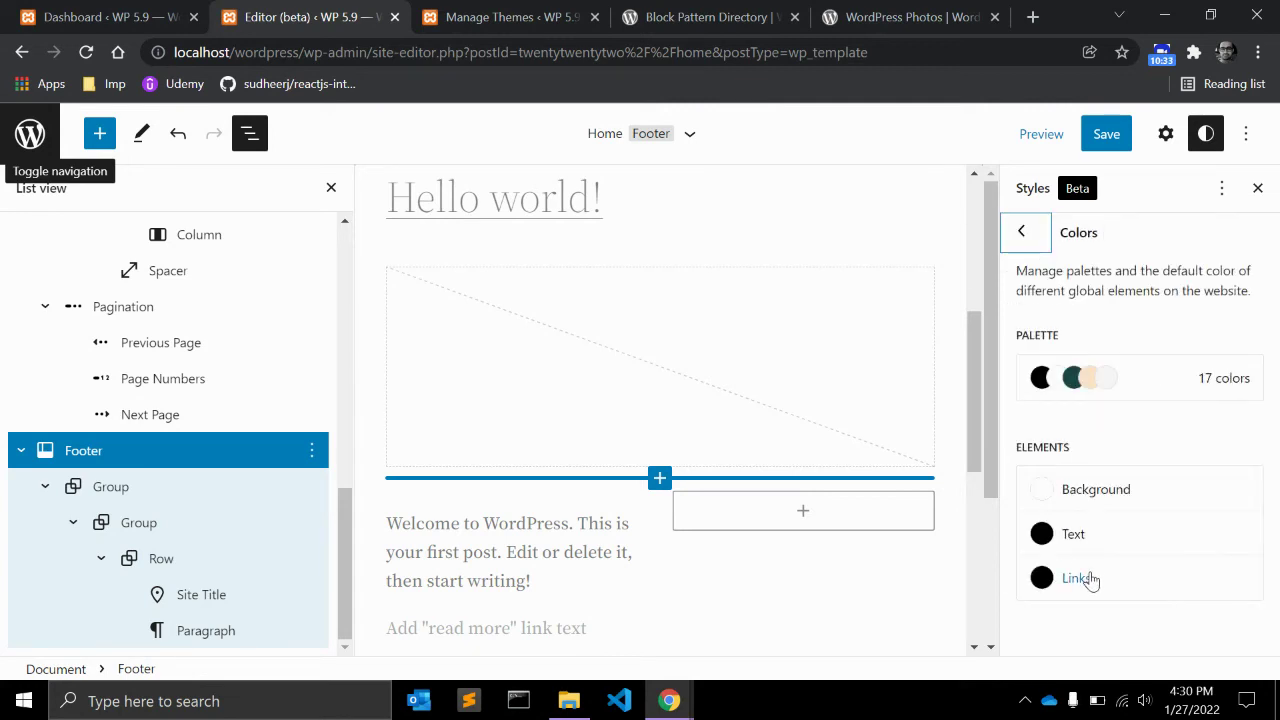
click(1246, 136)
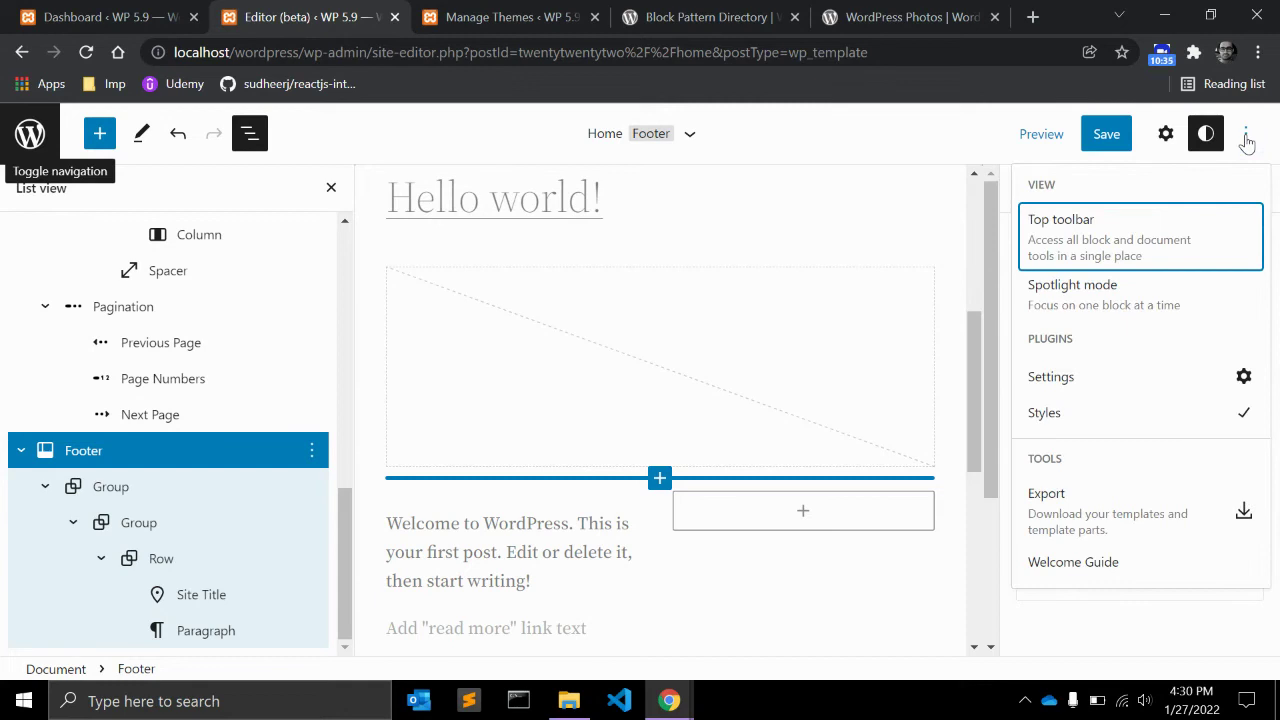
Step: Close the Options menu and Styles panel, then scroll the template to the footer and back
click(1206, 134)
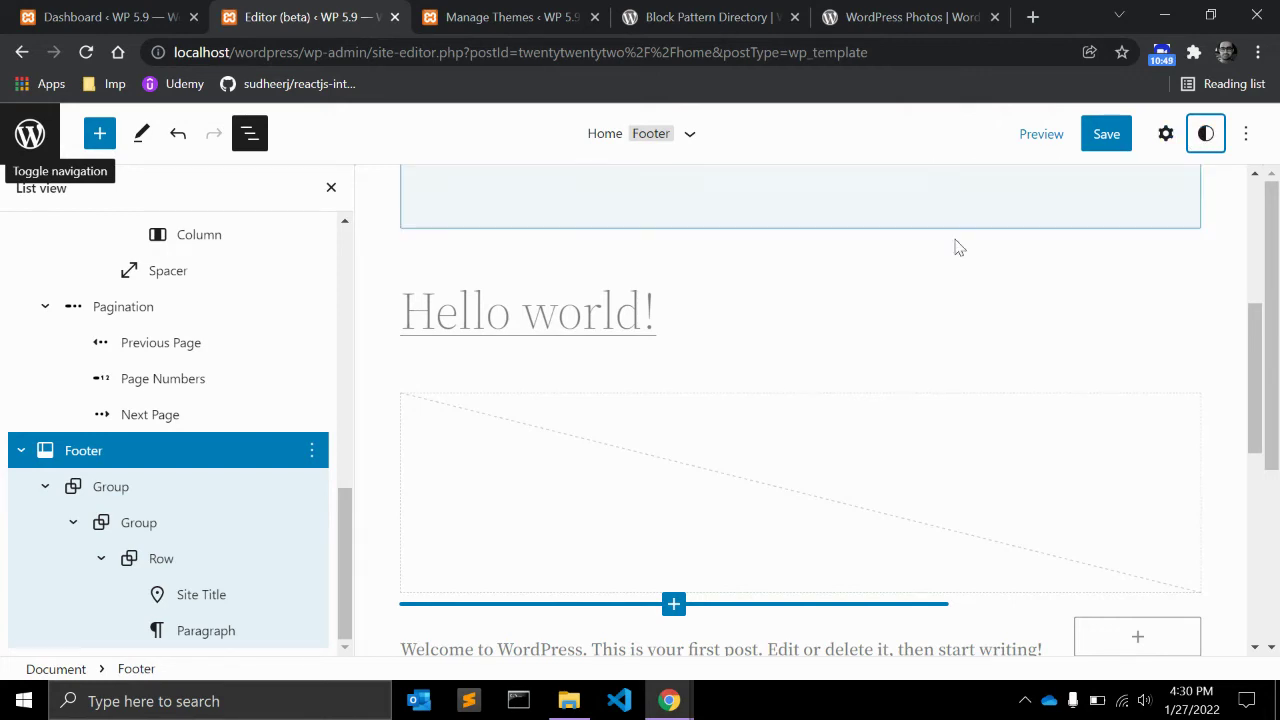
scroll(957, 246, down, 5)
scroll(968, 336, down, 1)
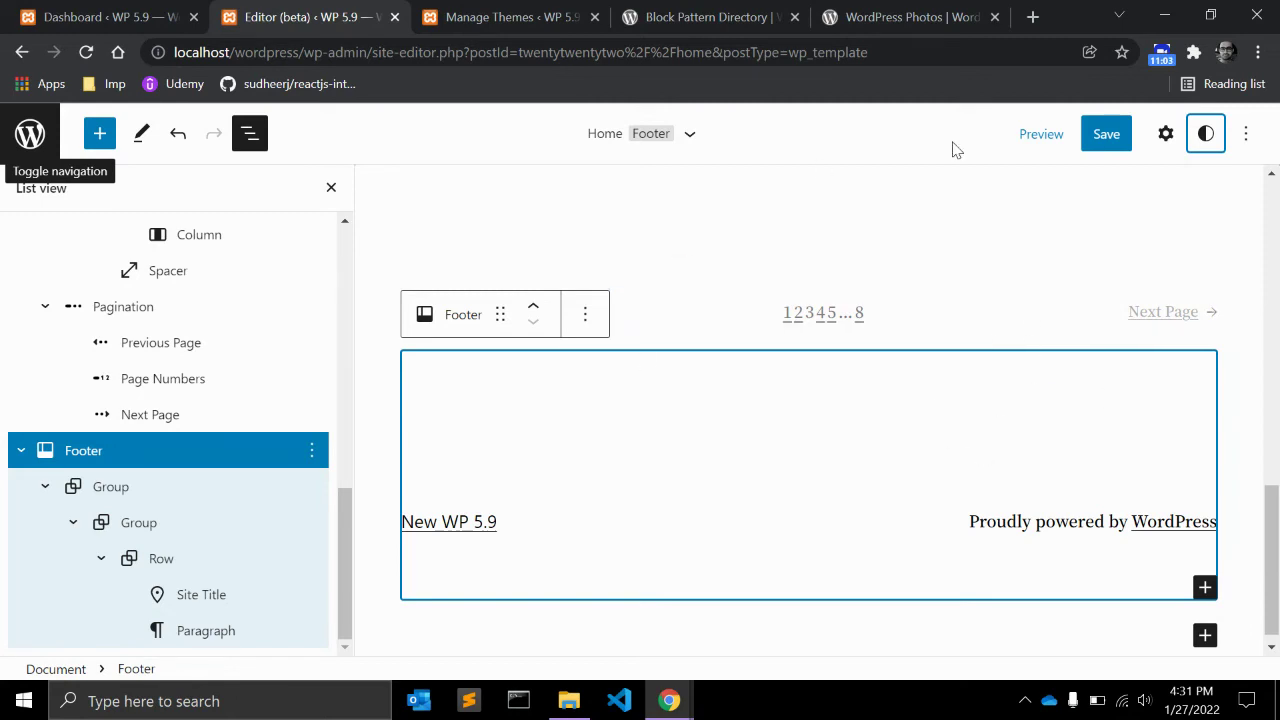
scroll(949, 289, up, 10)
Step: Reopen the global Styles panel and select the Header Dark Small template part
click(1205, 133)
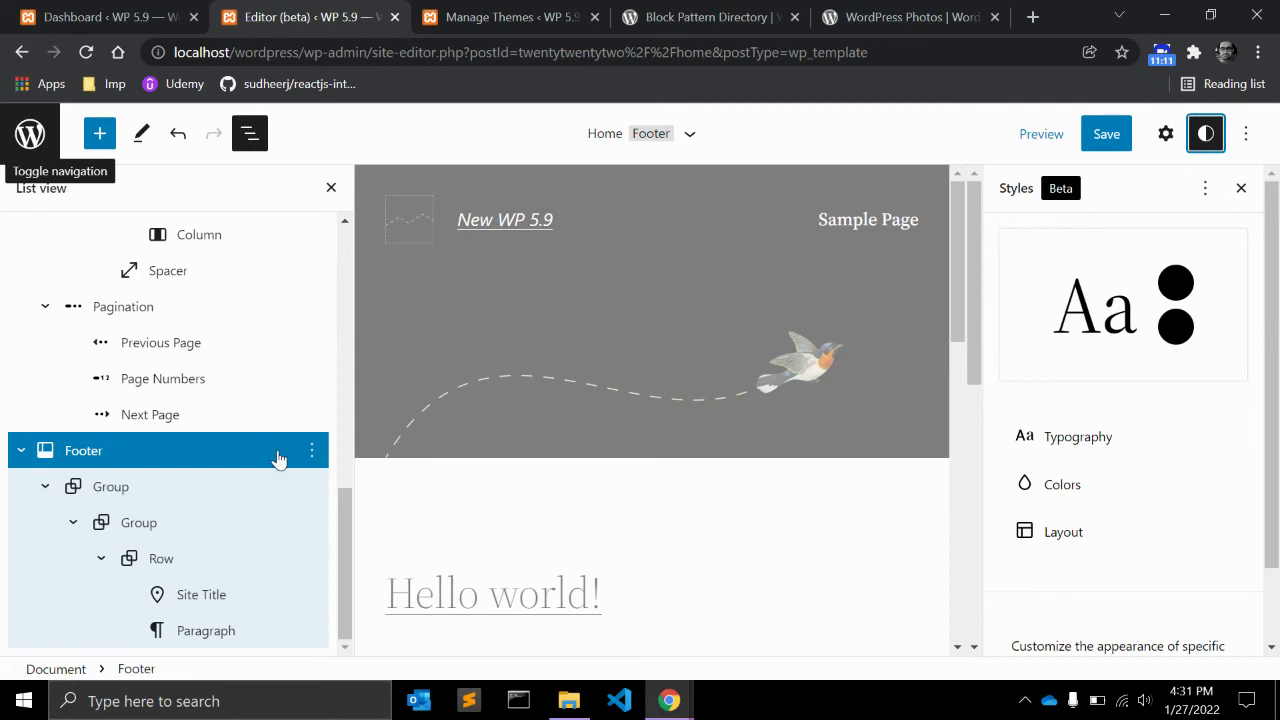
scroll(590, 460, down, 2)
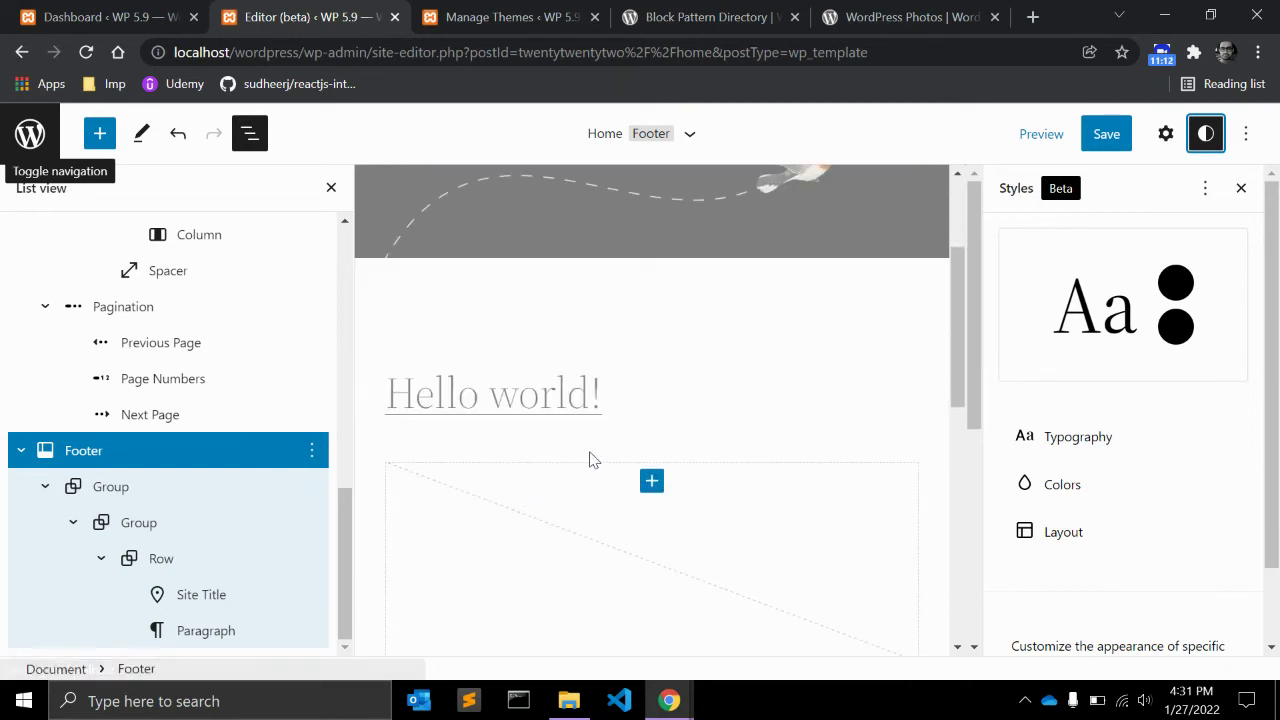
click(636, 328)
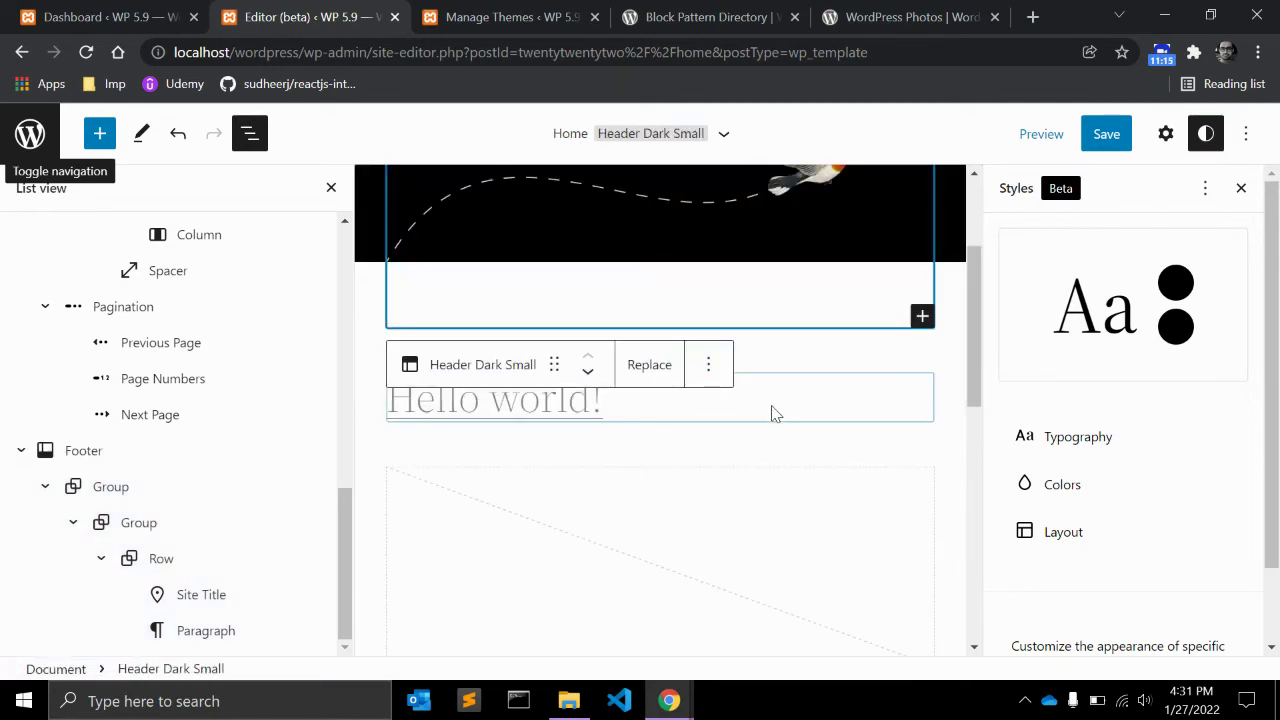
Step: Collapse Header Dark Small, Query Loop and Footer in List View to three top-level blocks
click(771, 448)
click(798, 318)
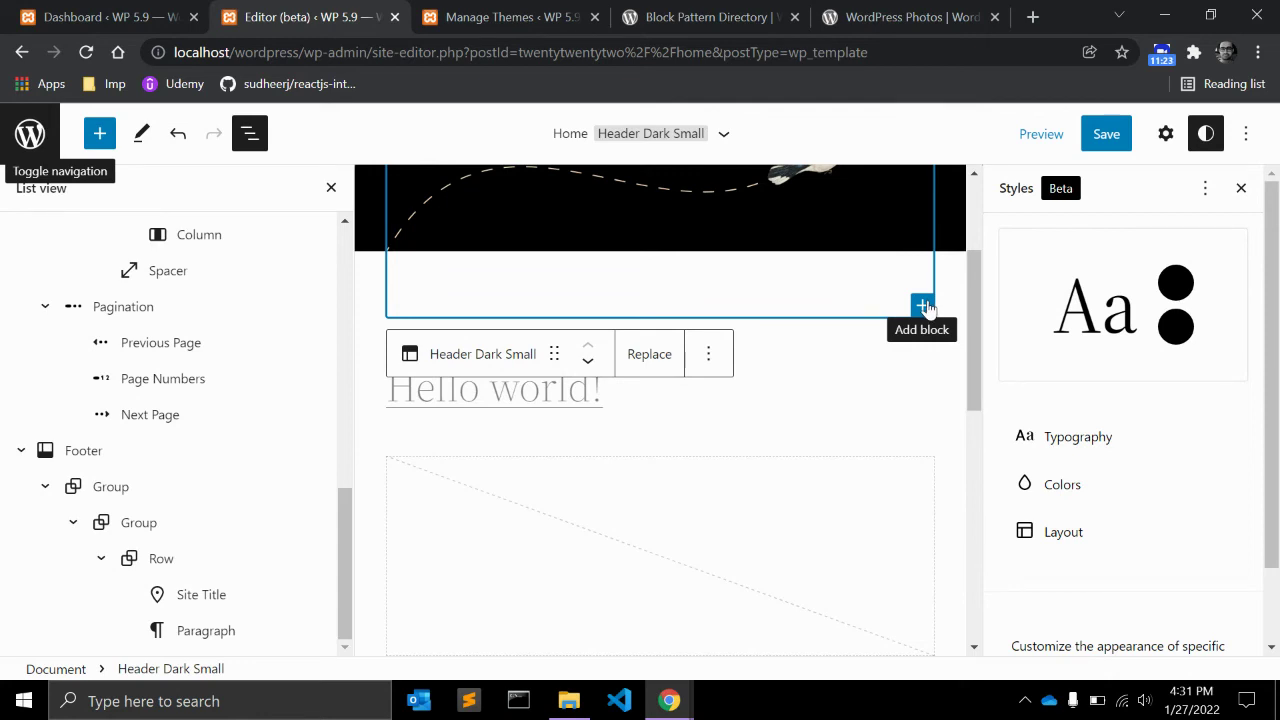
scroll(149, 400, up, 6)
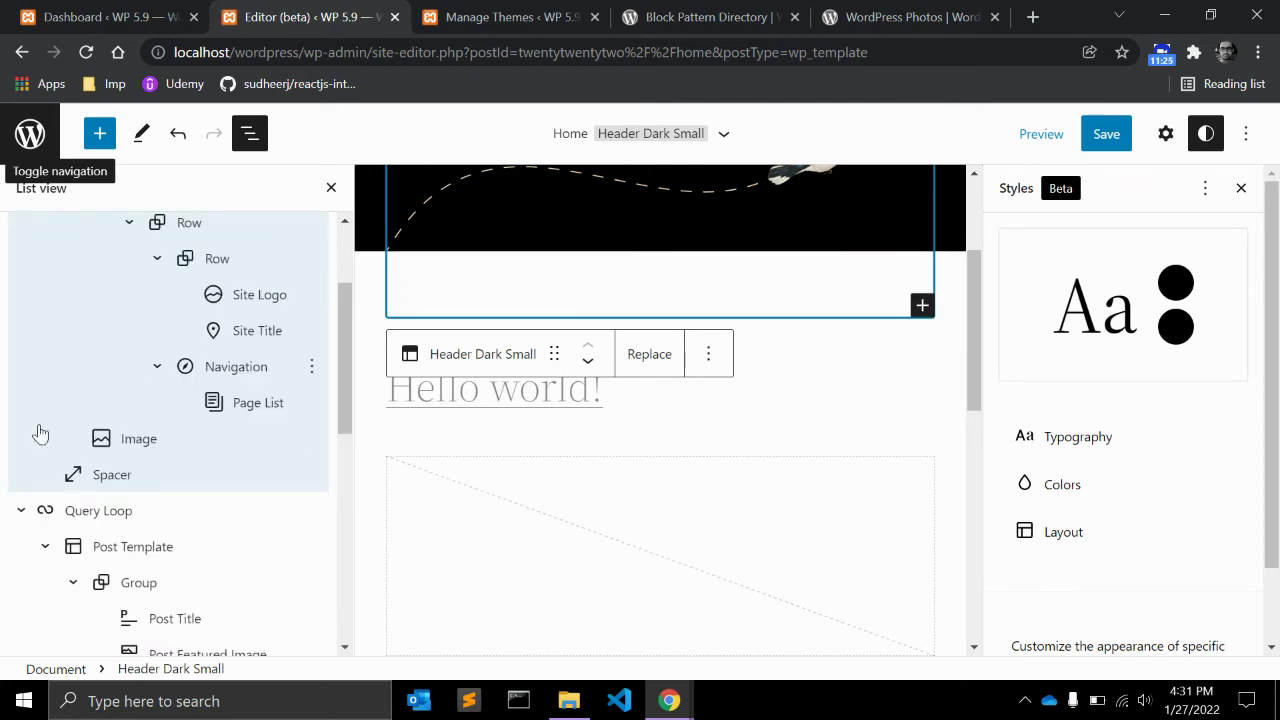
scroll(40, 432, up, 4)
click(21, 238)
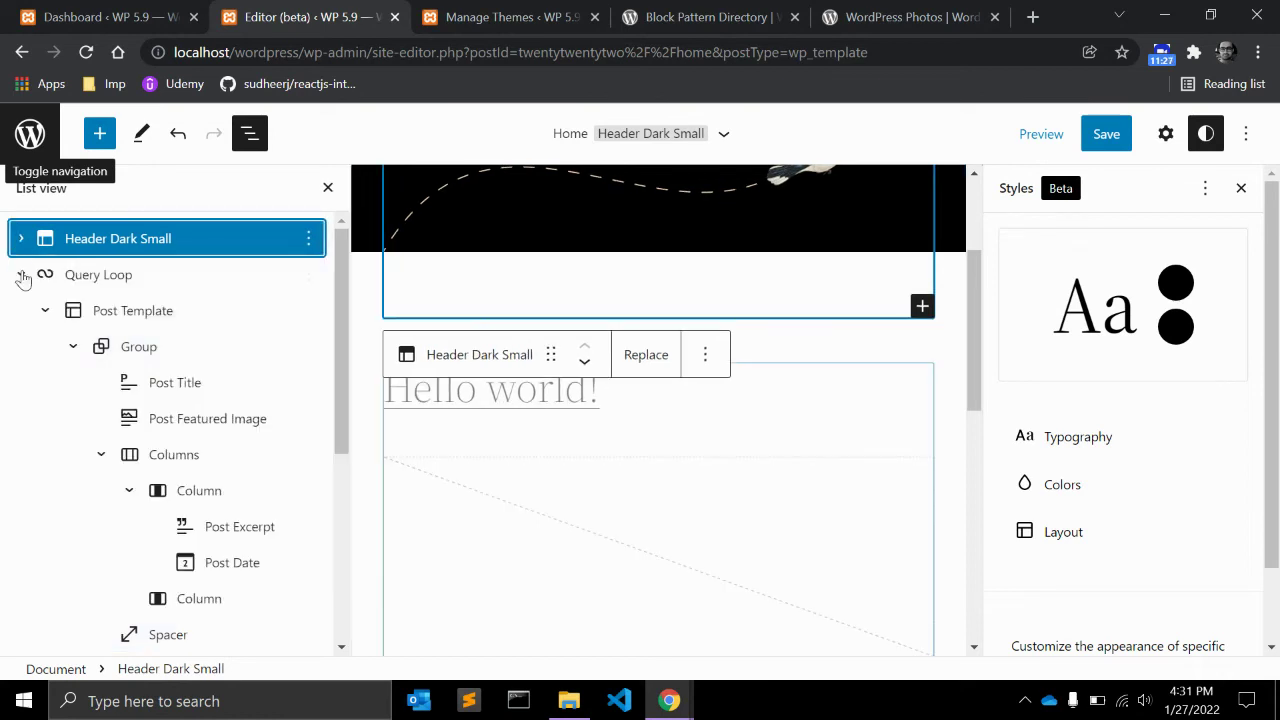
click(21, 274)
click(21, 310)
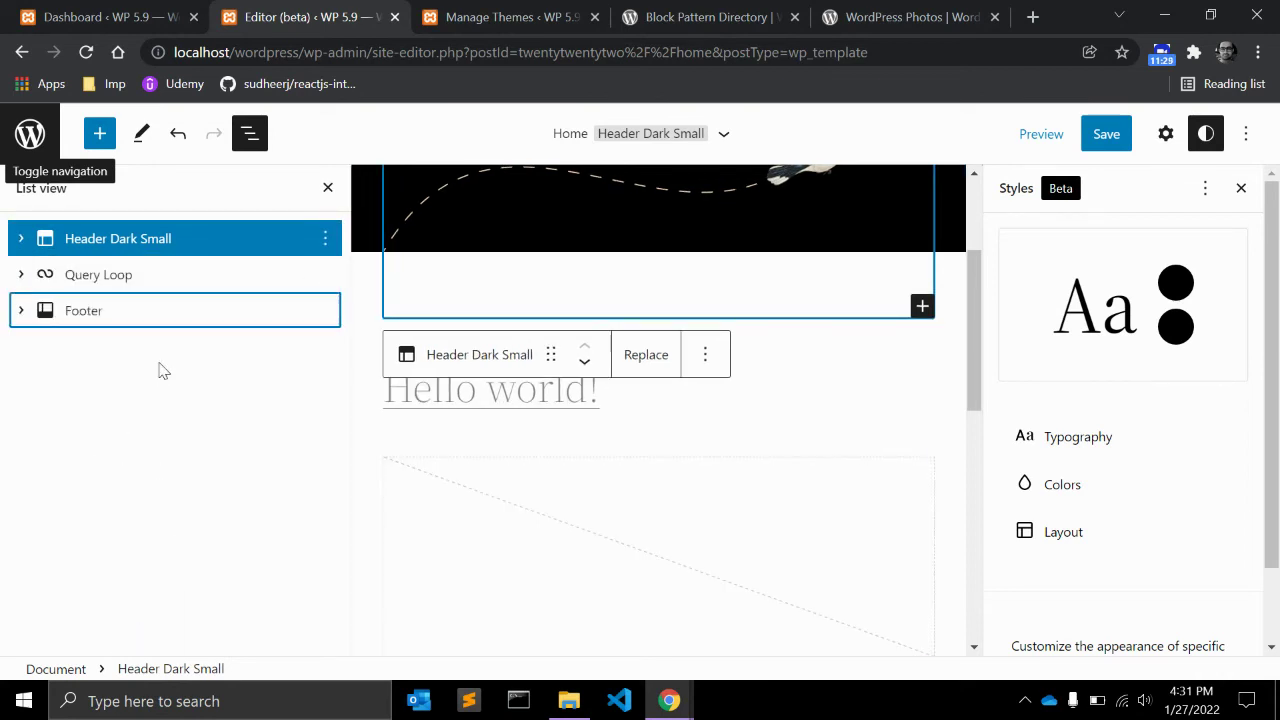
Step: Insert an empty Paragraph into Header Dark Small via the quick inserter, then select the Post Excerpt
click(922, 307)
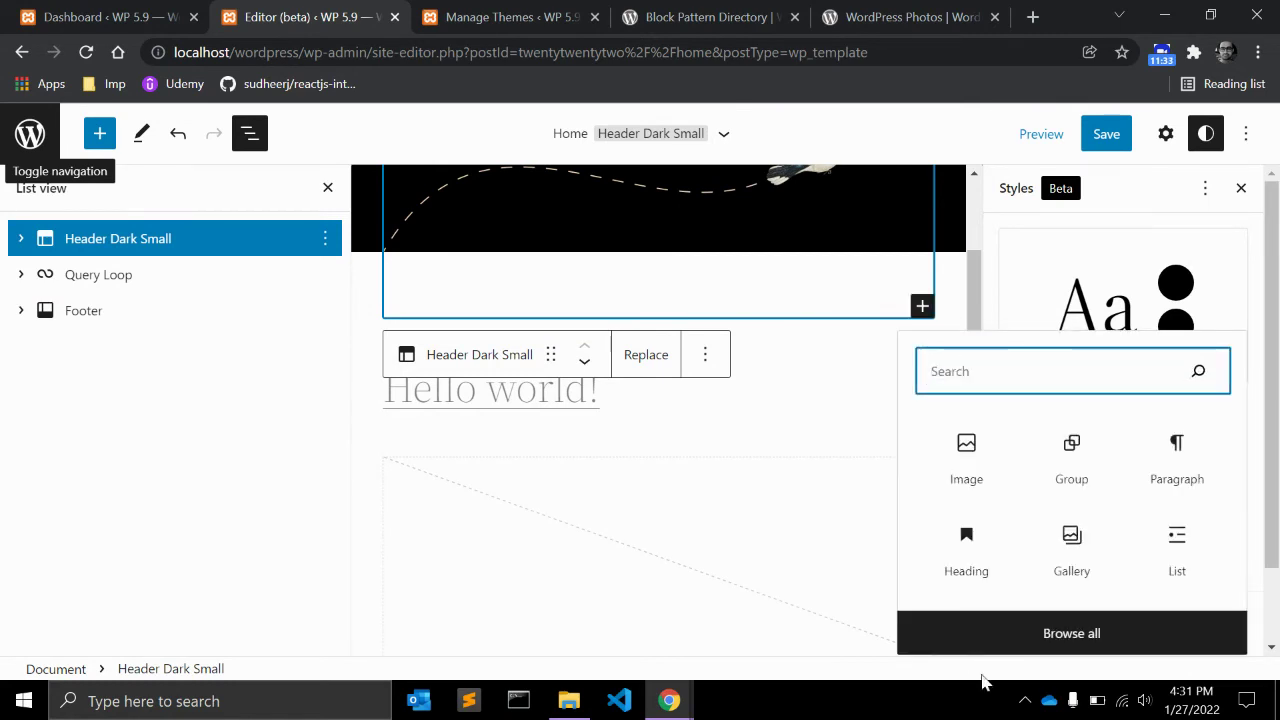
click(1174, 463)
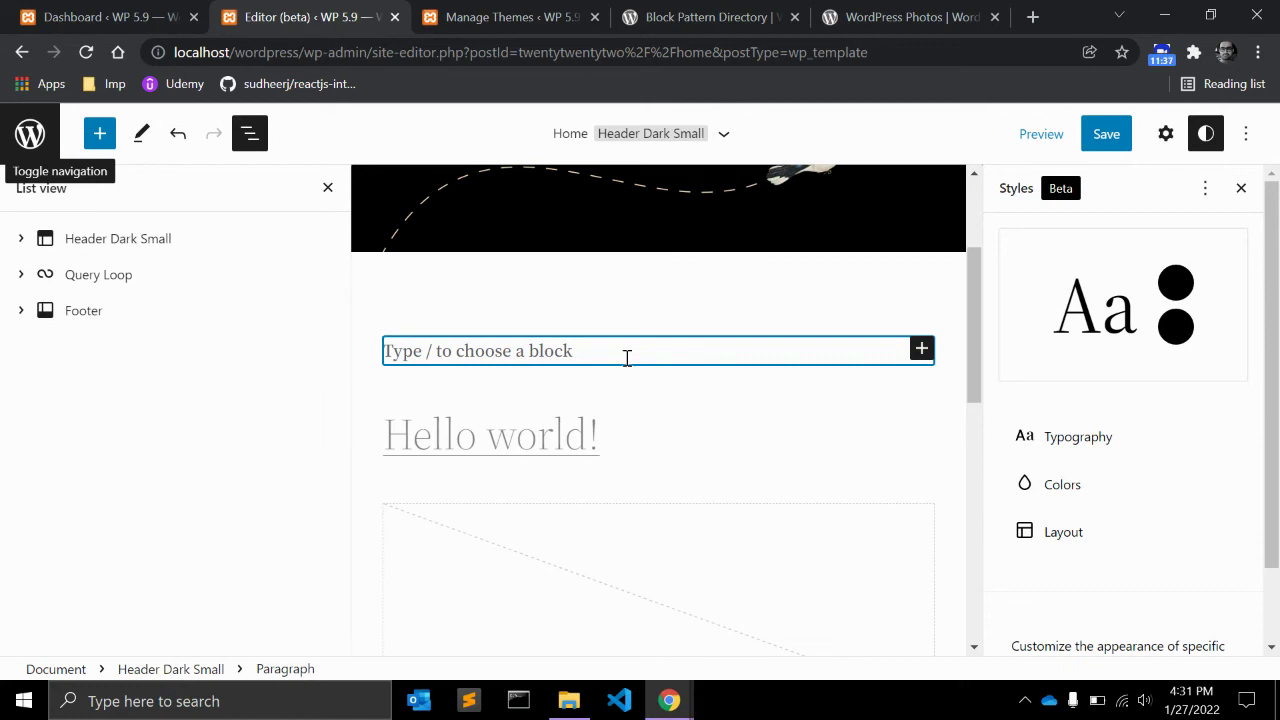
scroll(627, 357, up, 1)
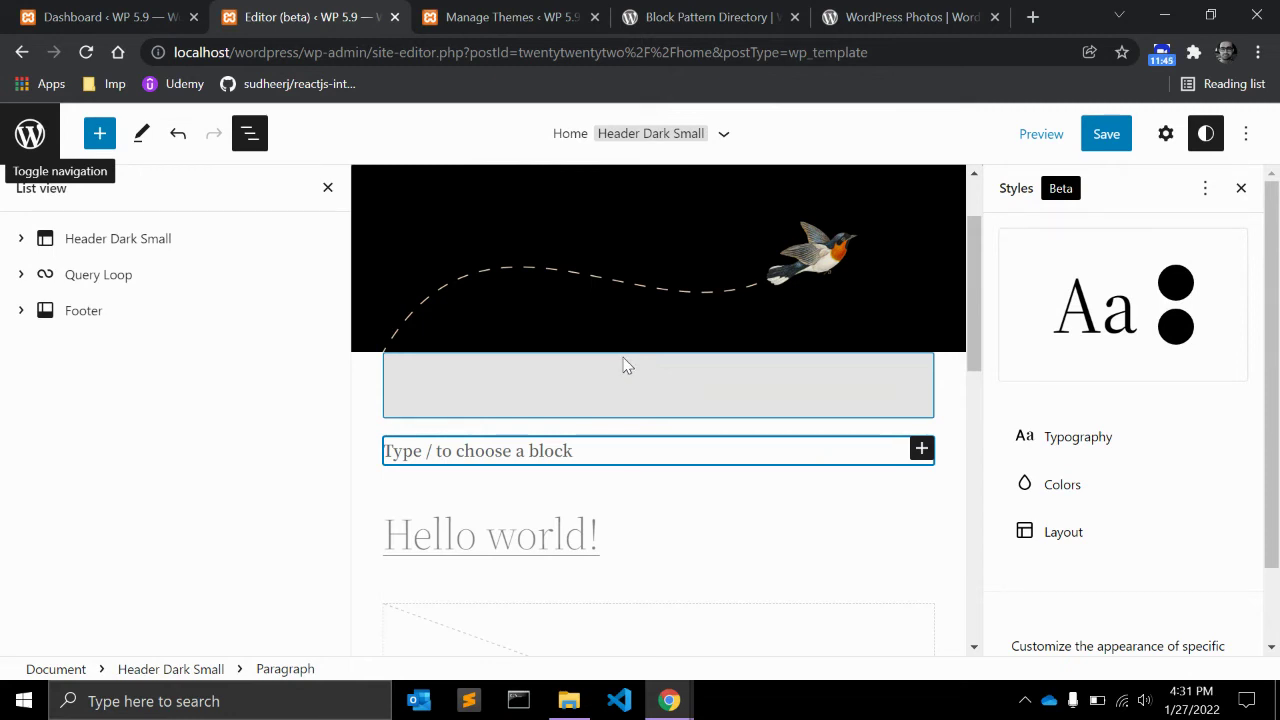
scroll(627, 365, down, 4)
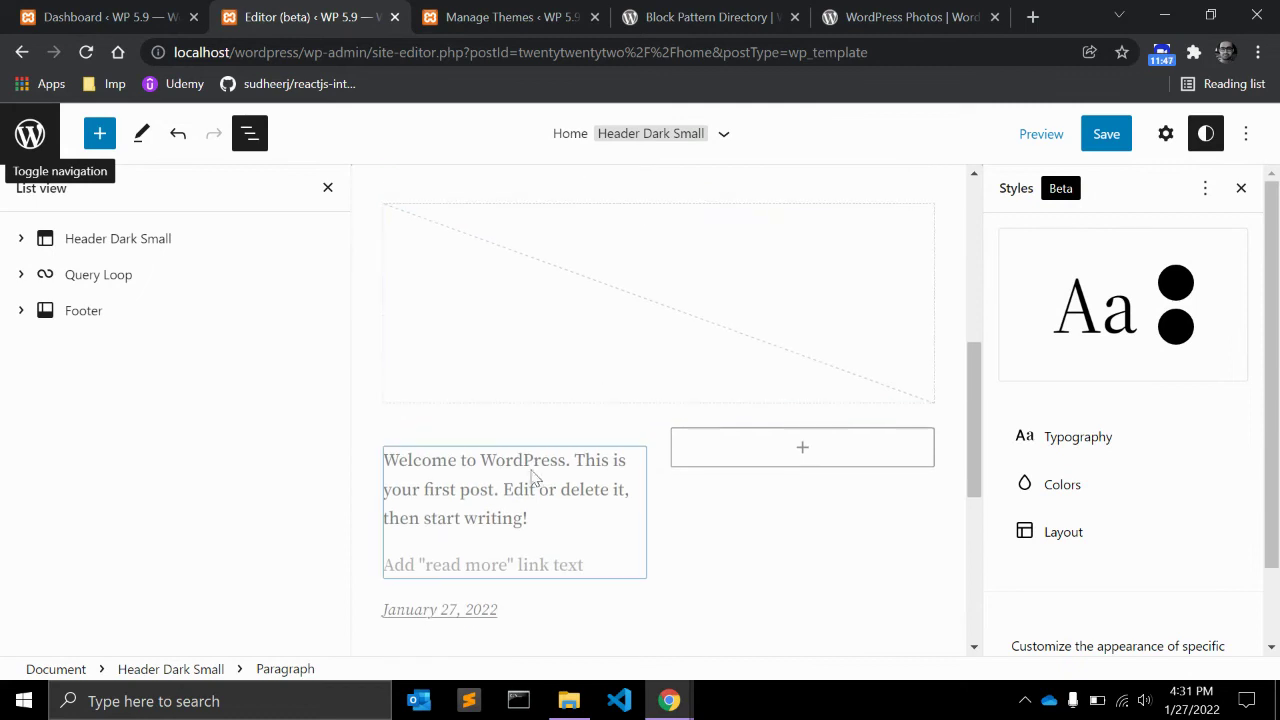
click(533, 478)
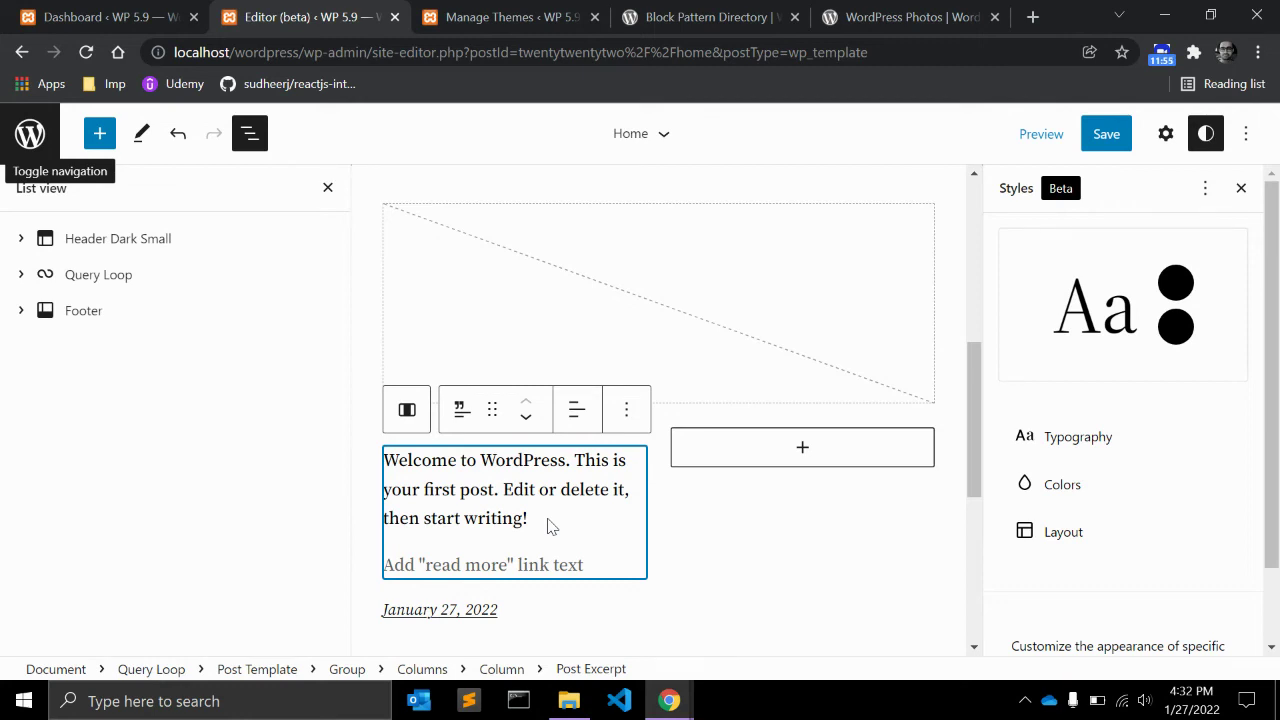
Step: Try editing the Read more link and selecting the word 'writing' in the excerpt
scroll(560, 515, down, 1)
click(543, 460)
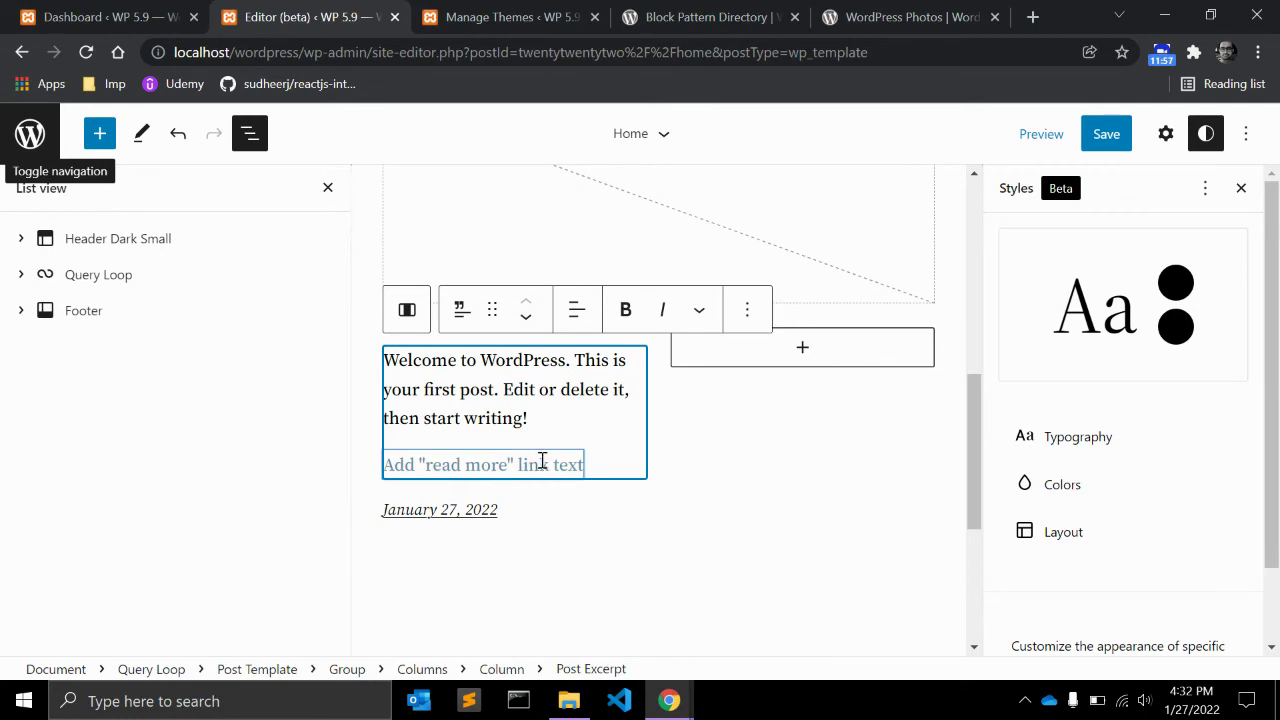
click(540, 430)
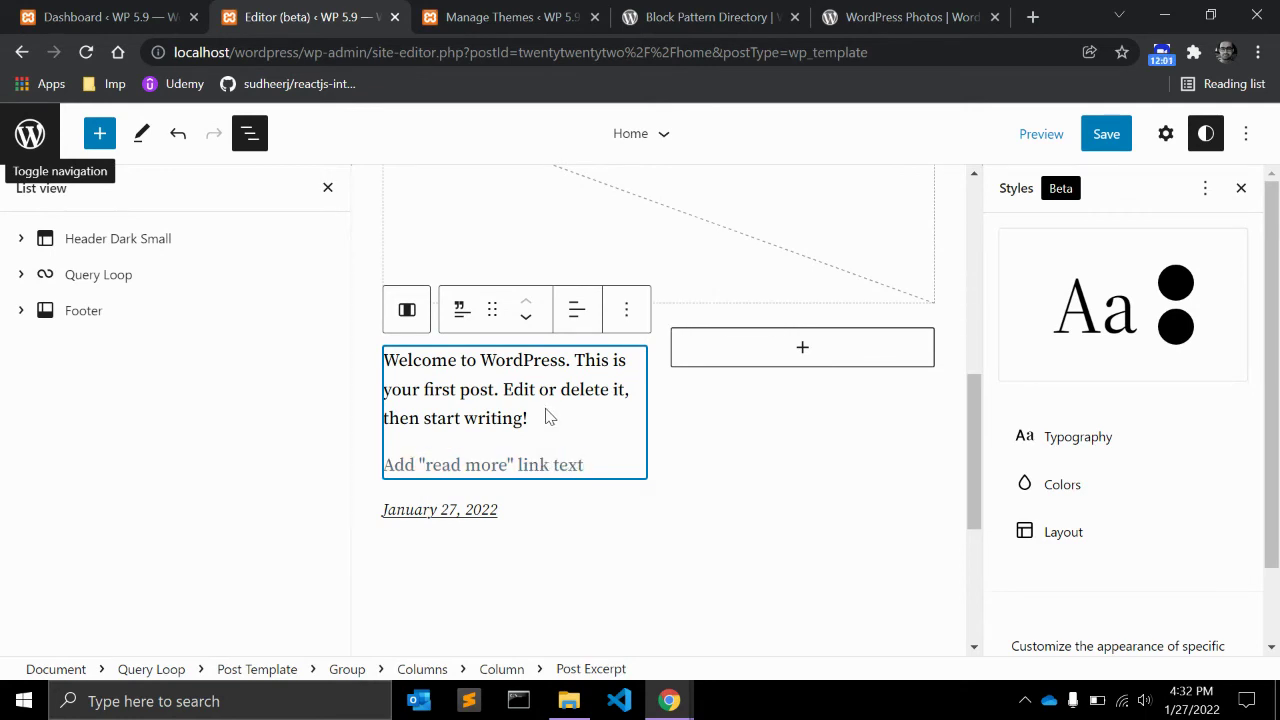
scroll(548, 436, up, 1)
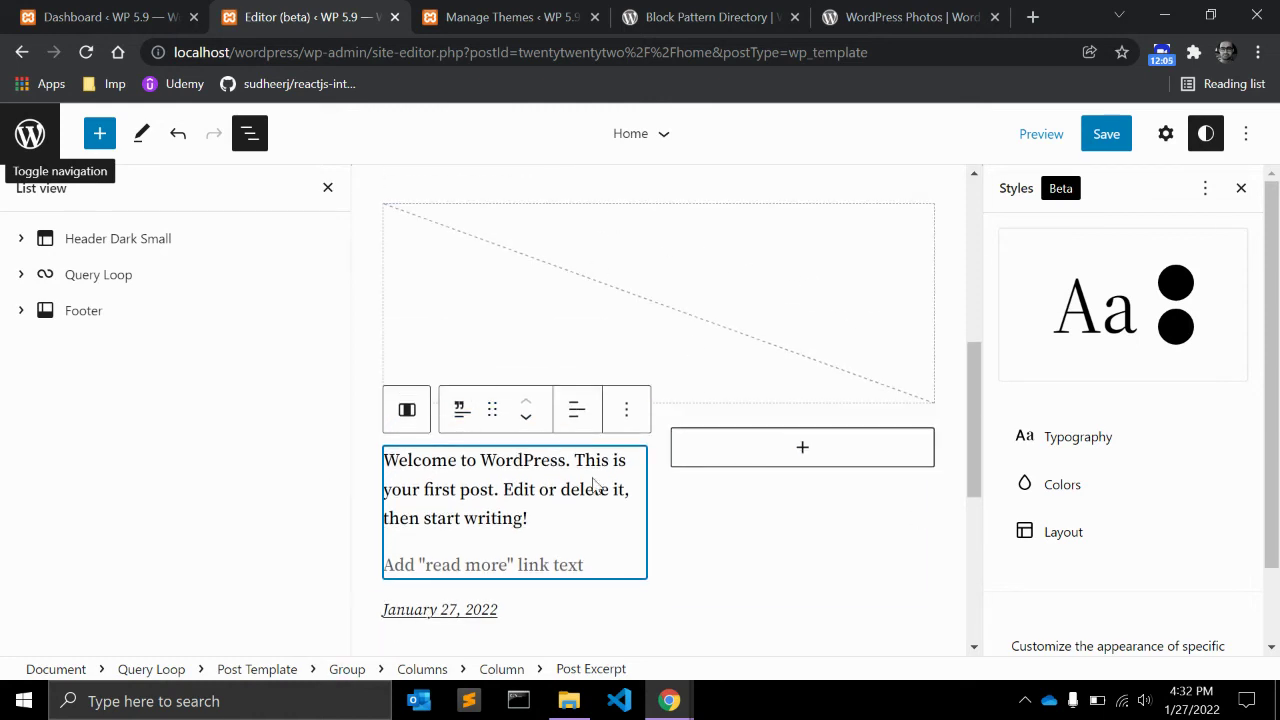
scroll(485, 455, down, 1)
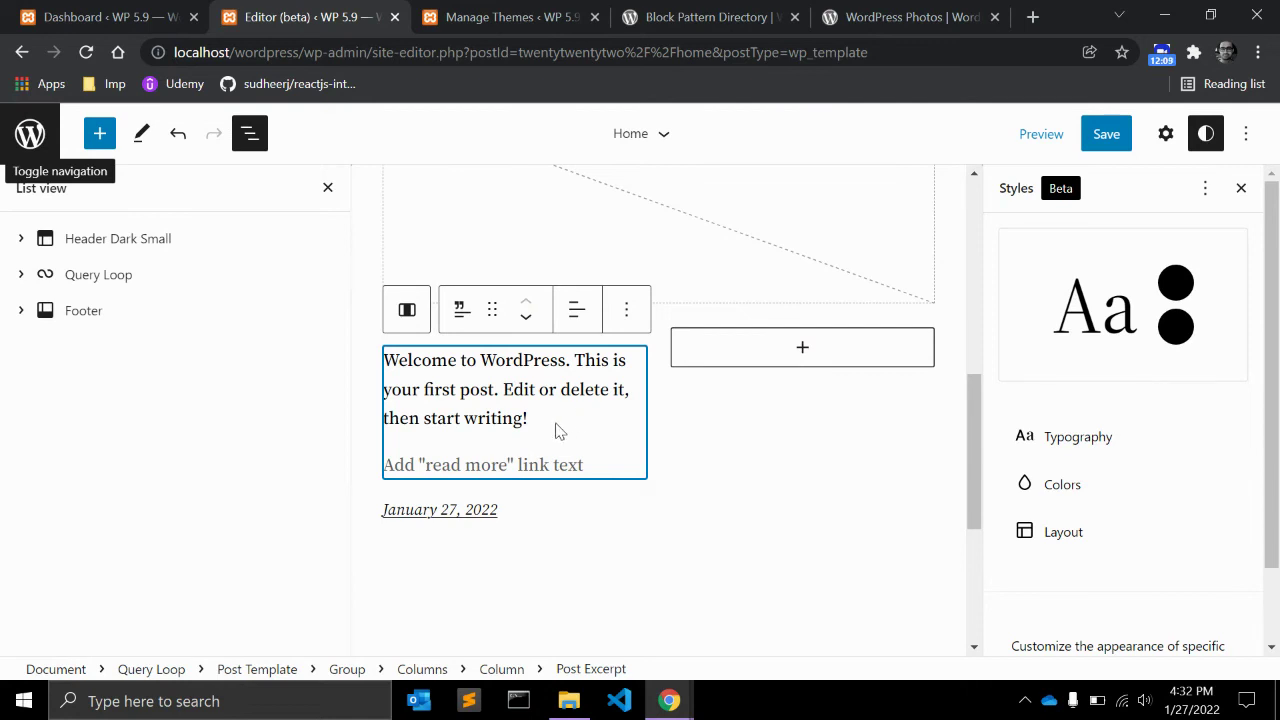
double_click(506, 420)
click(545, 435)
Step: Move the Post Excerpt below the date and back, then open the right column's block inserter
click(527, 320)
click(526, 306)
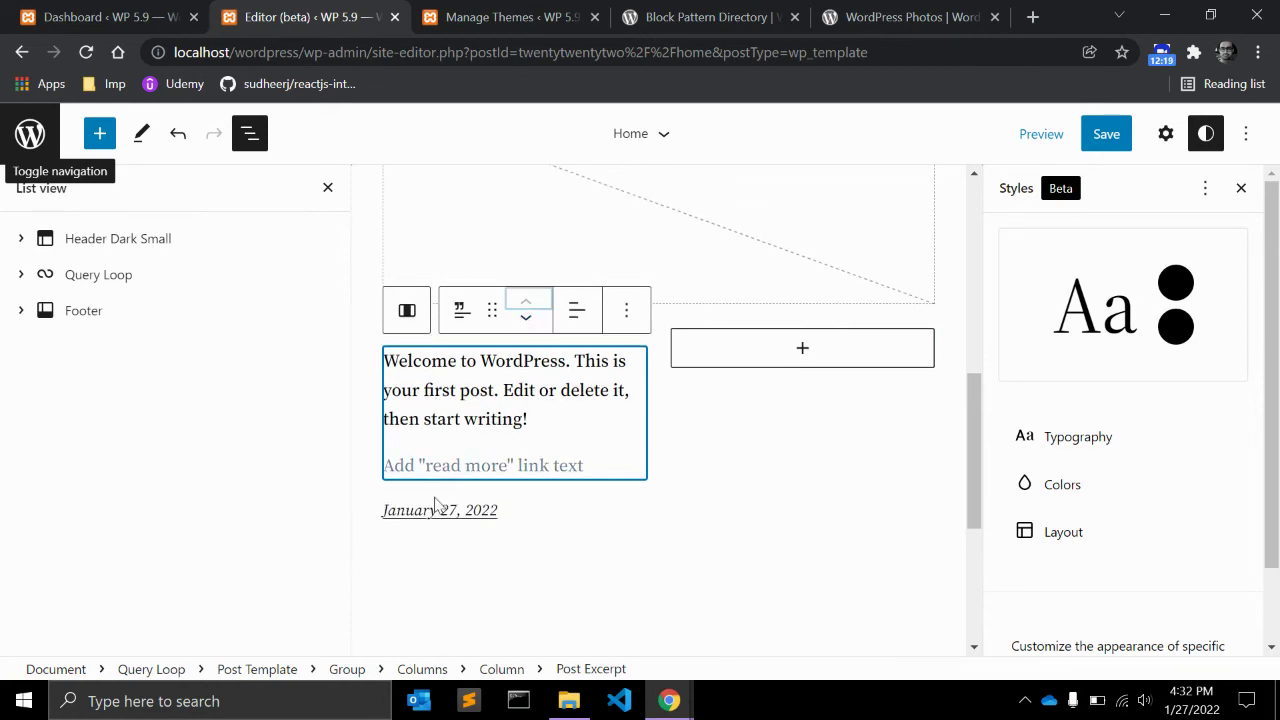
click(508, 463)
click(514, 420)
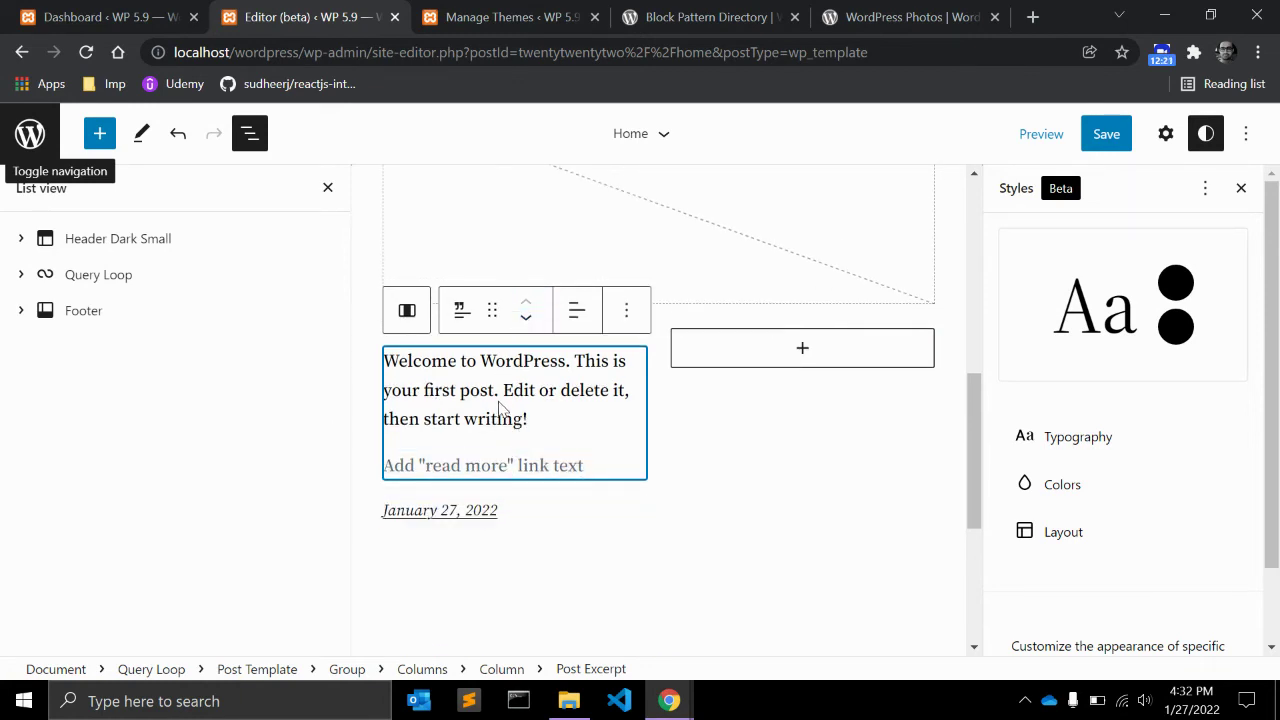
click(800, 352)
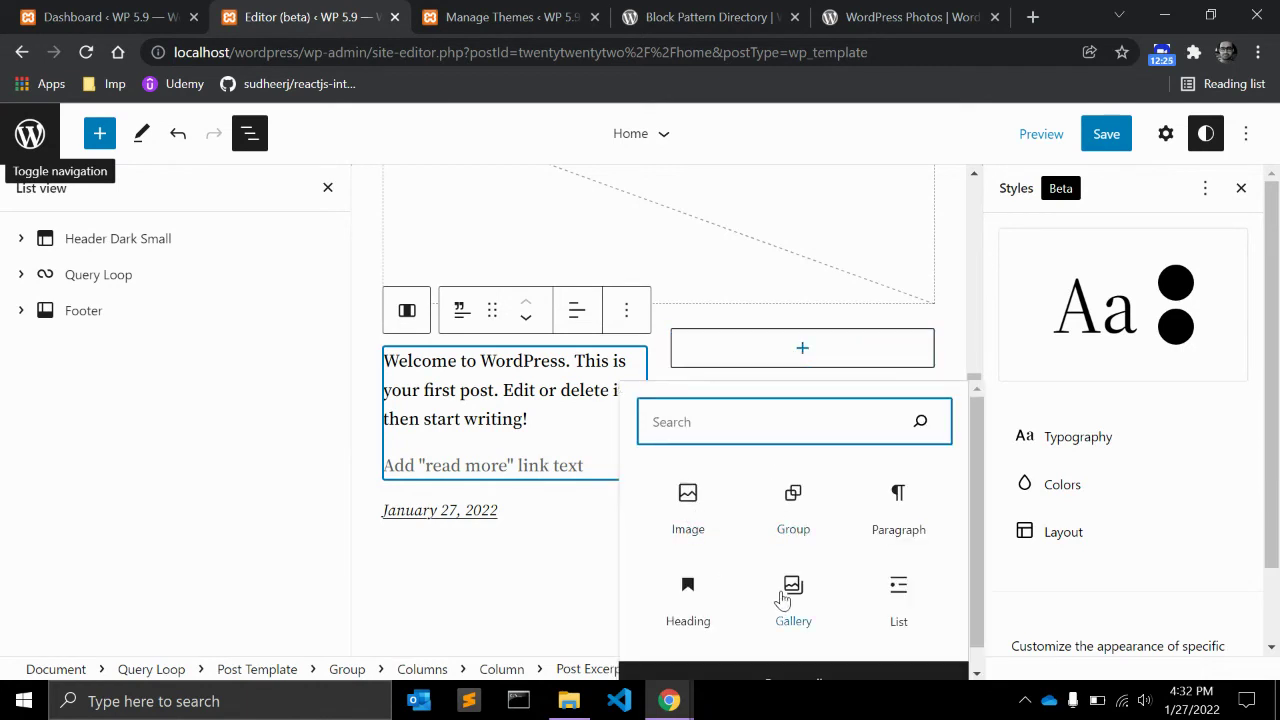
Step: Add a Paragraph reading 'This is new P' to the right column, then select the column
click(900, 508)
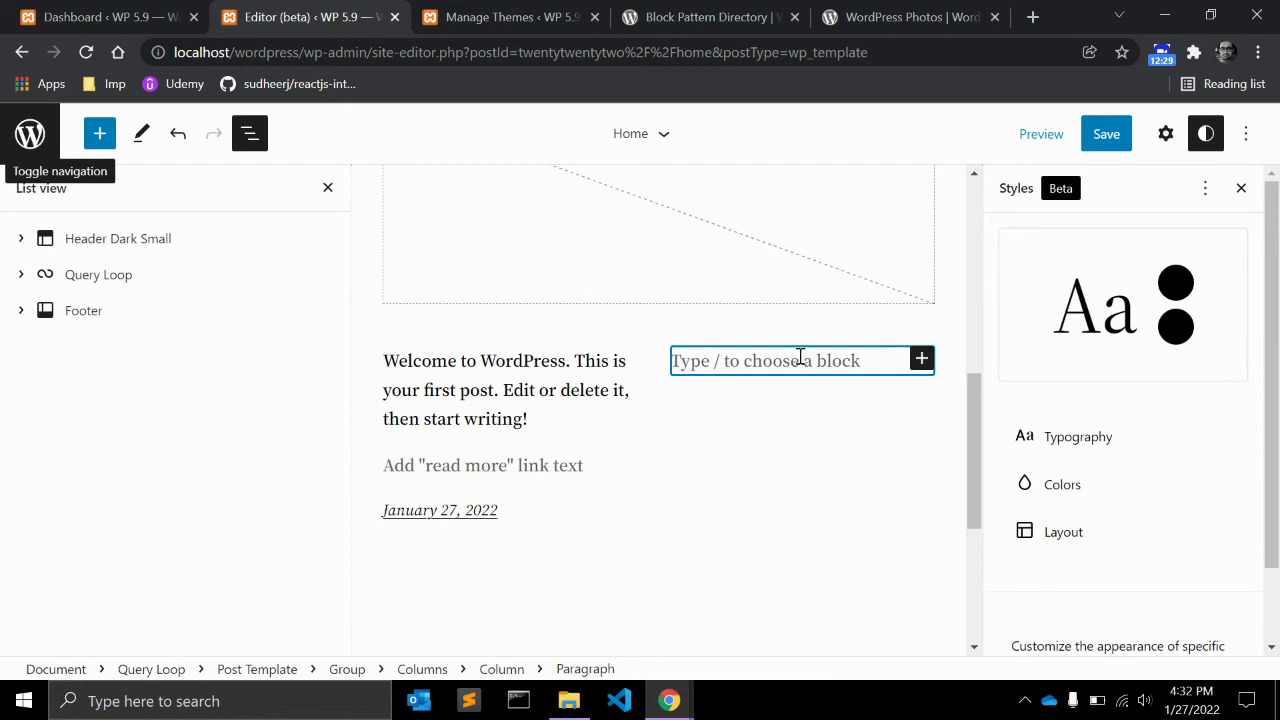
text(This is new P)
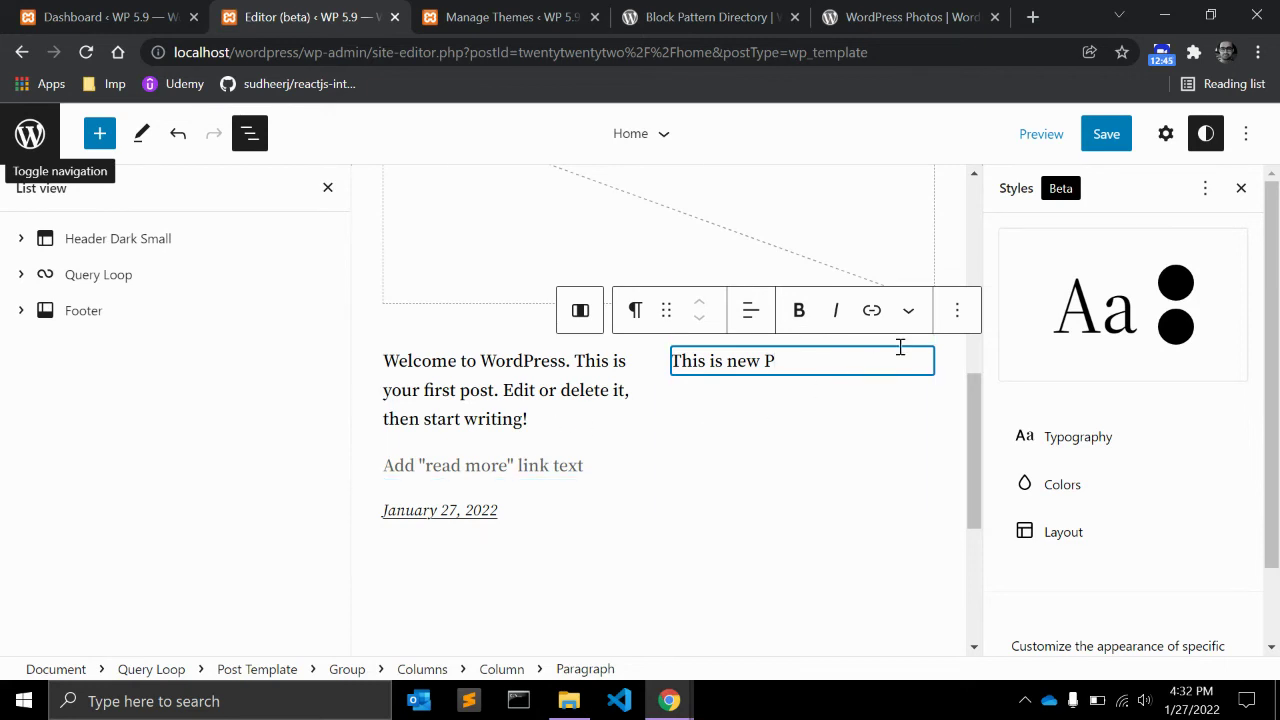
click(955, 312)
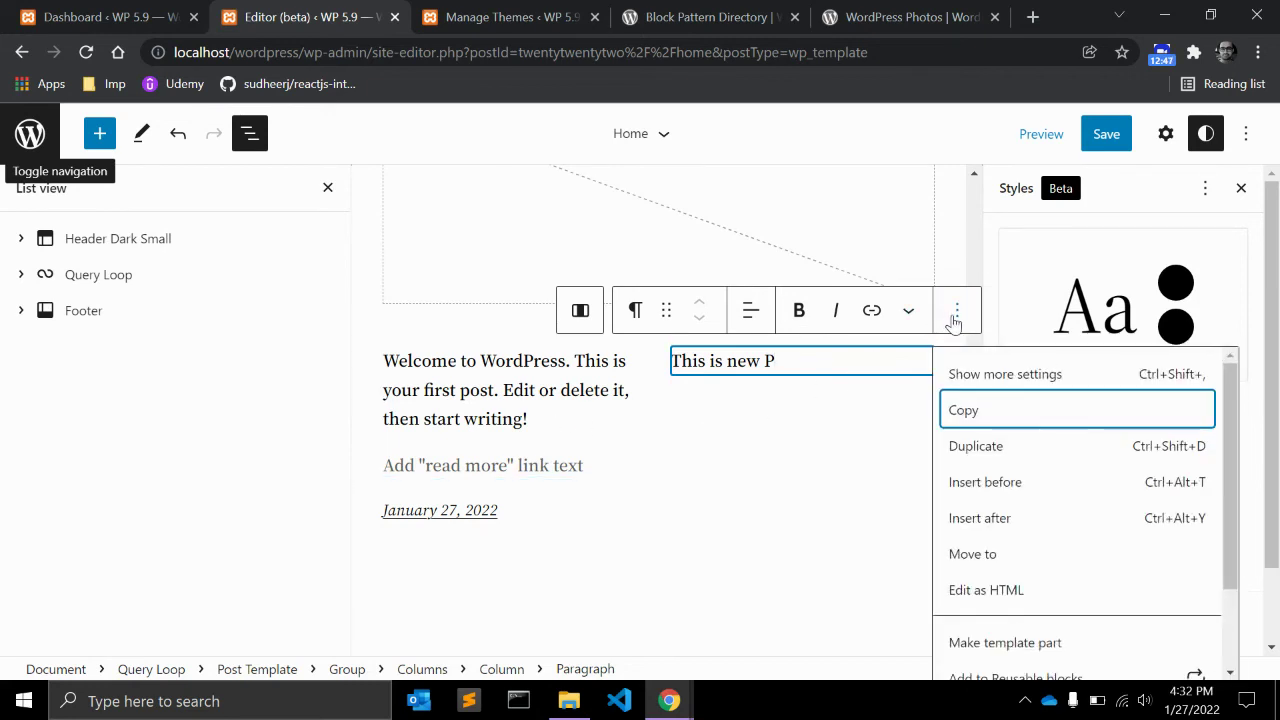
scroll(951, 323, down, 2)
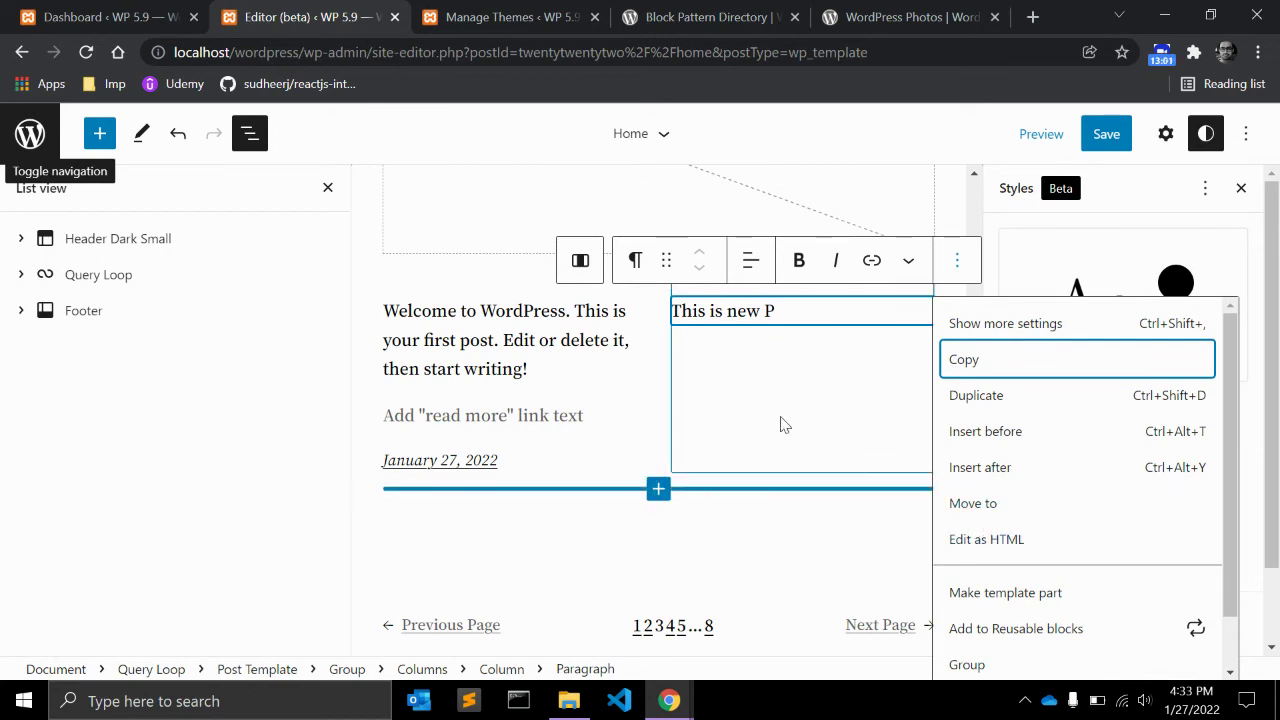
click(785, 423)
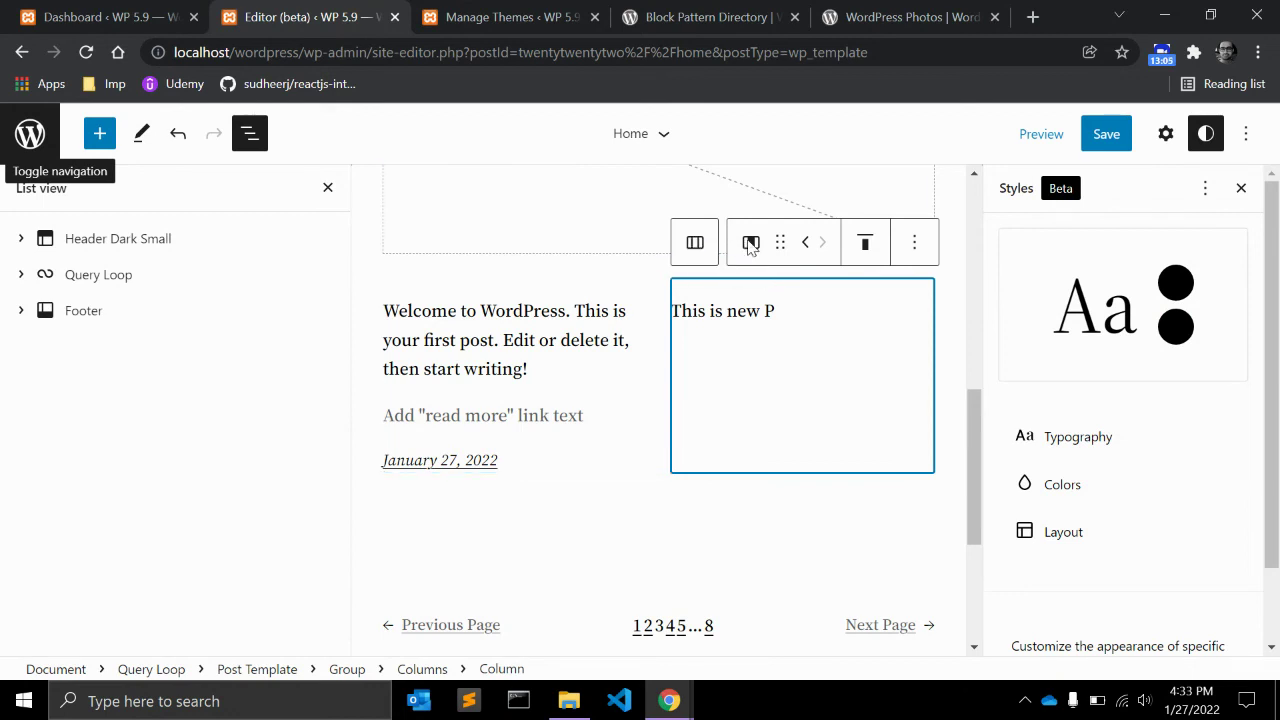
Step: Set the right column's vertical alignment to Align middle, then select the excerpt, columns and paragraph
click(866, 250)
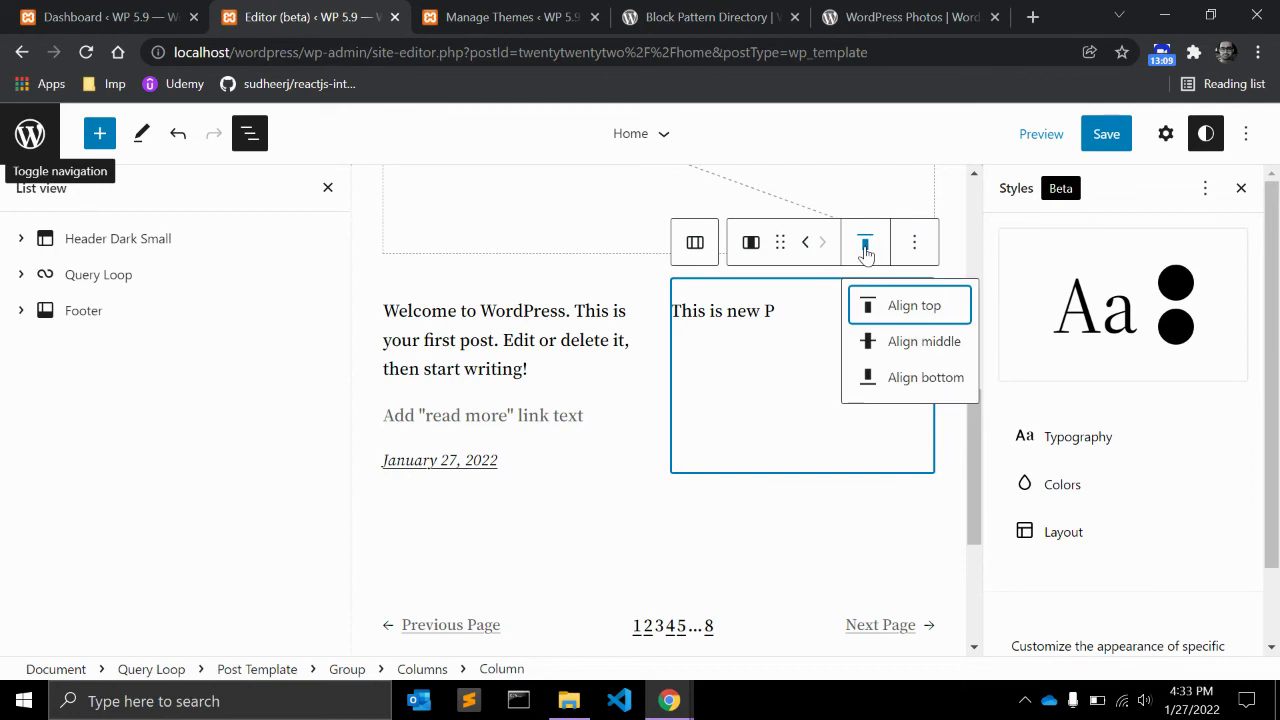
click(910, 342)
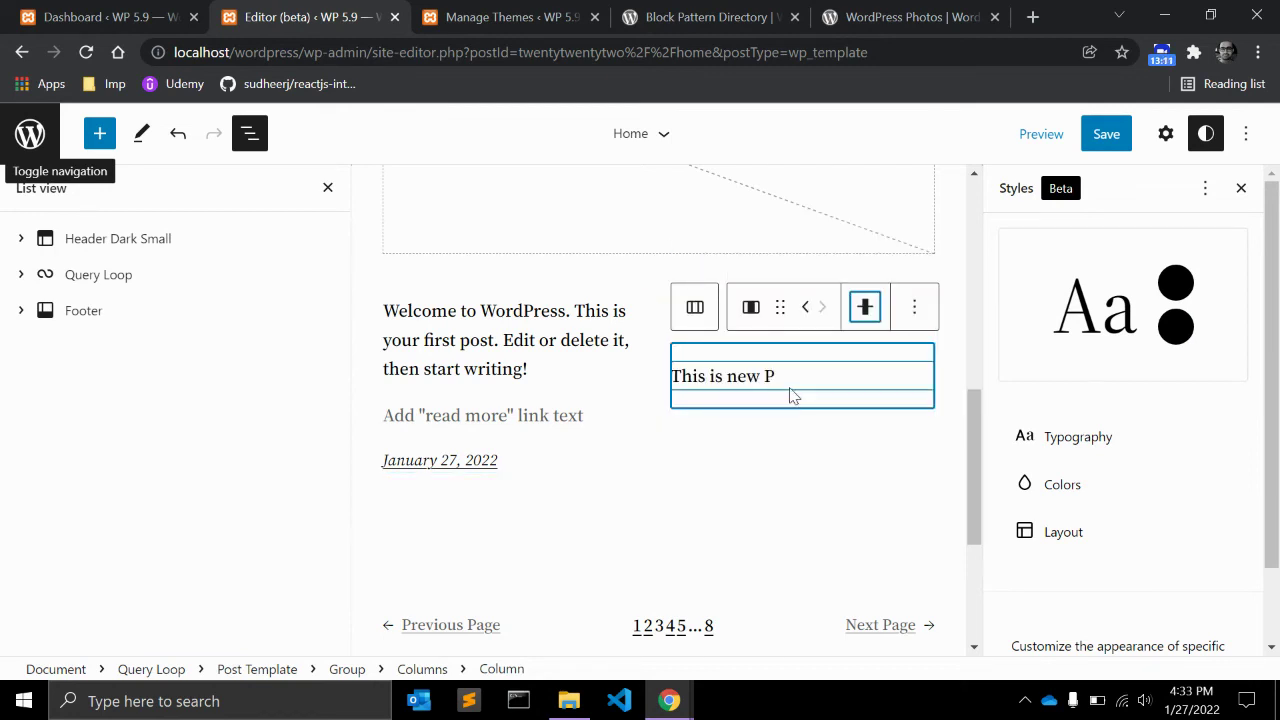
click(523, 366)
click(754, 394)
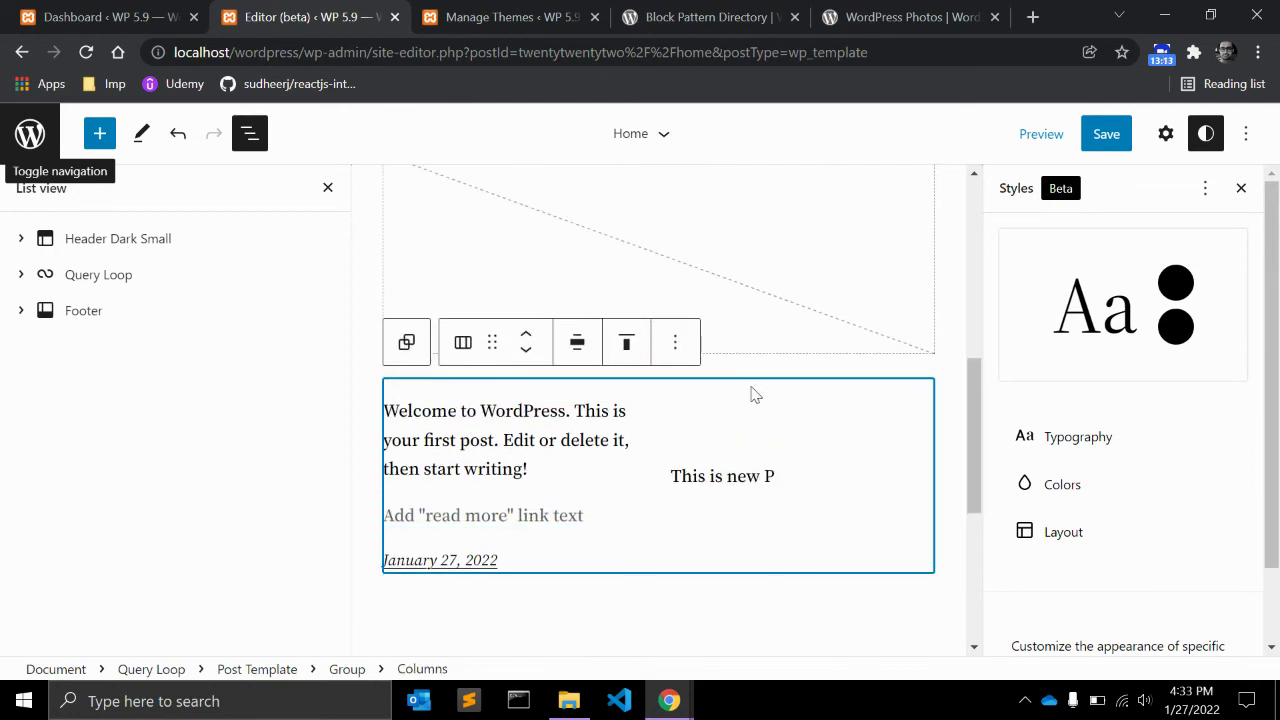
click(756, 470)
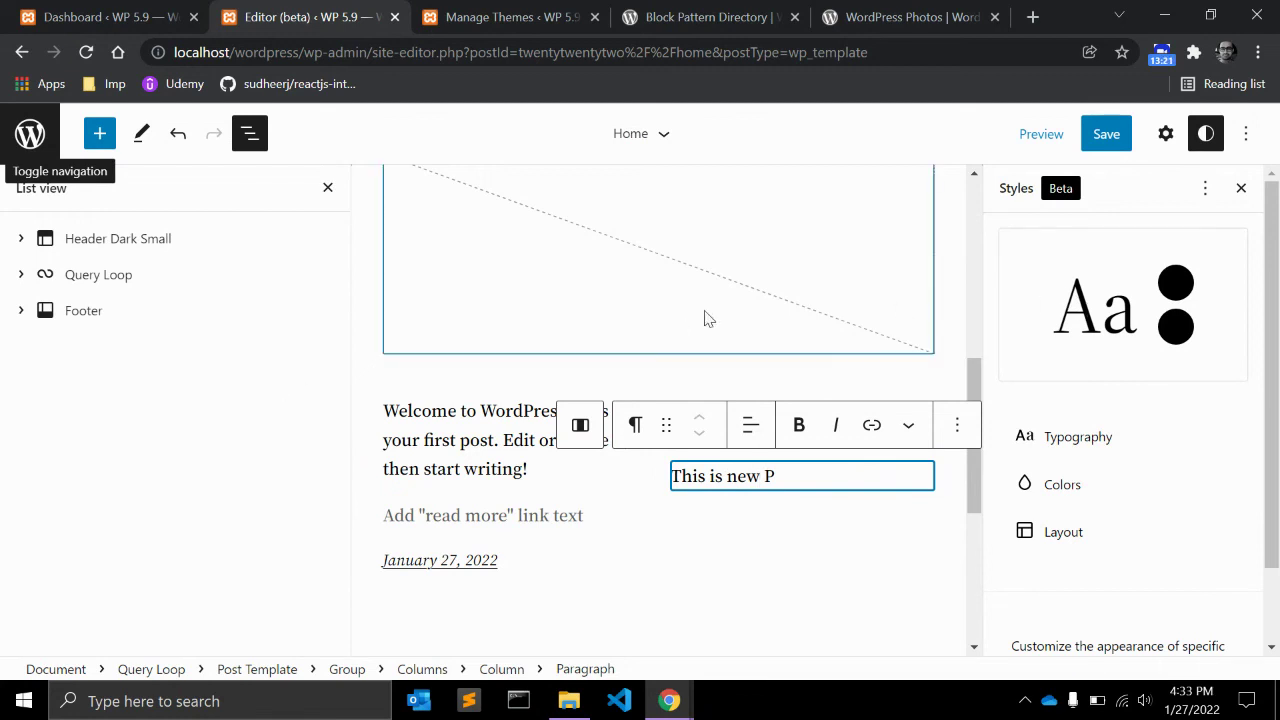
Step: Save the Home template and header changes ('Site updated') and open the site editor navigation
click(1104, 144)
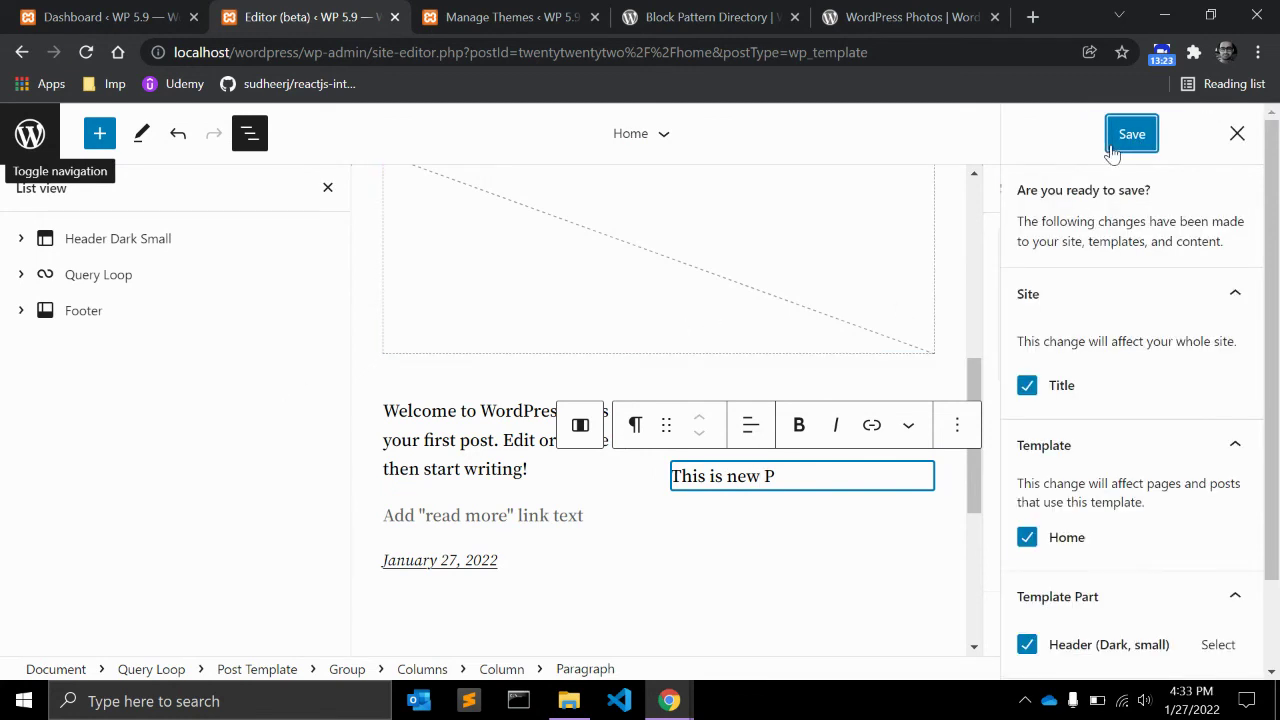
scroll(1134, 263, down, 2)
scroll(1134, 263, up, 2)
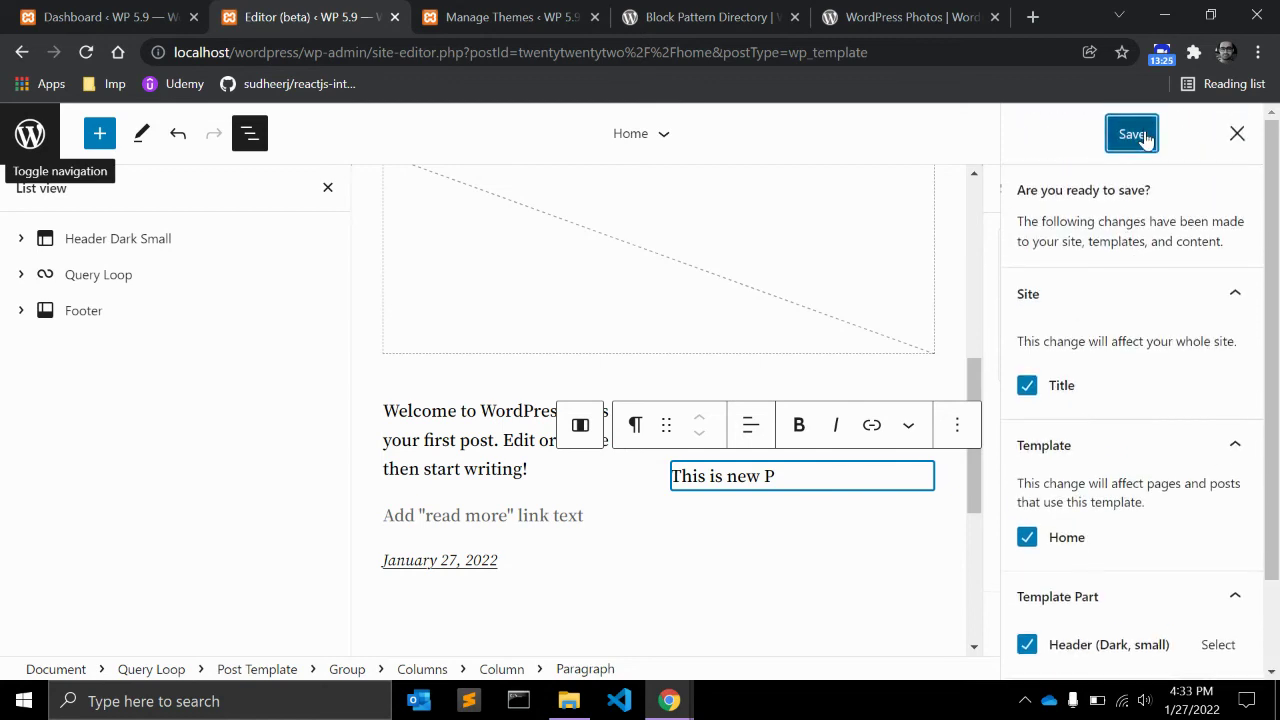
click(1133, 134)
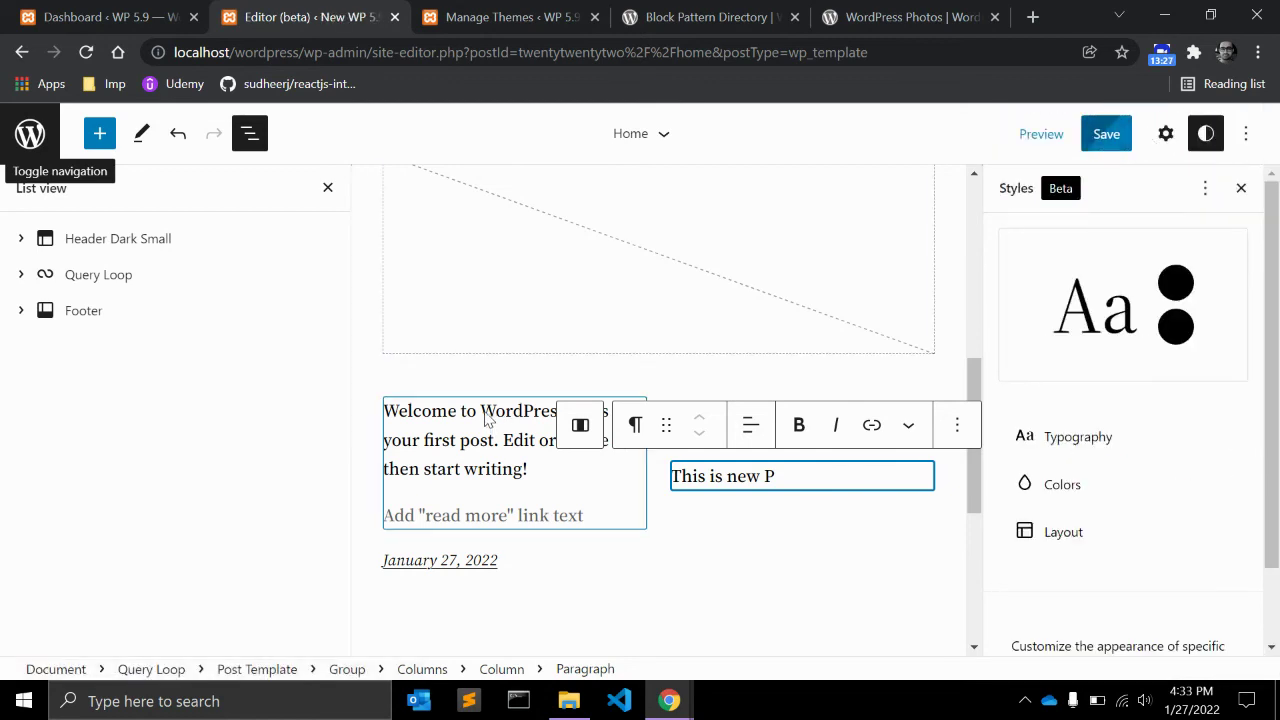
scroll(485, 418, up, 5)
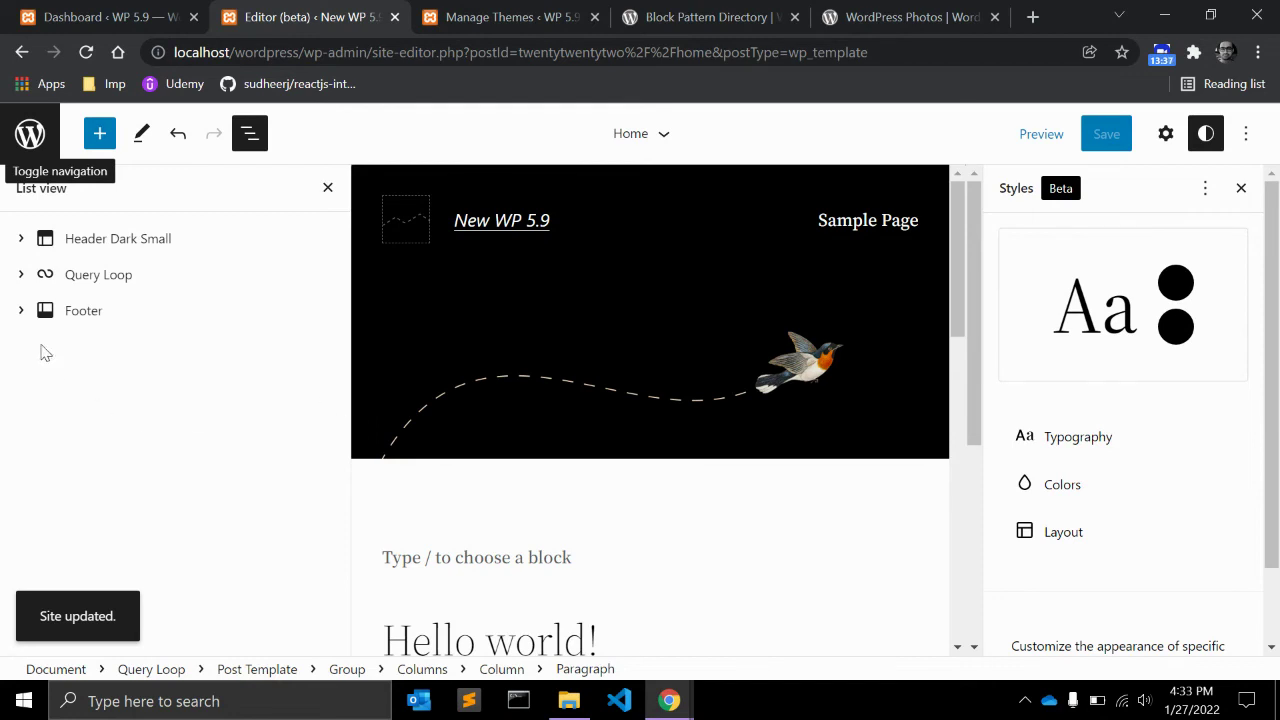
click(29, 137)
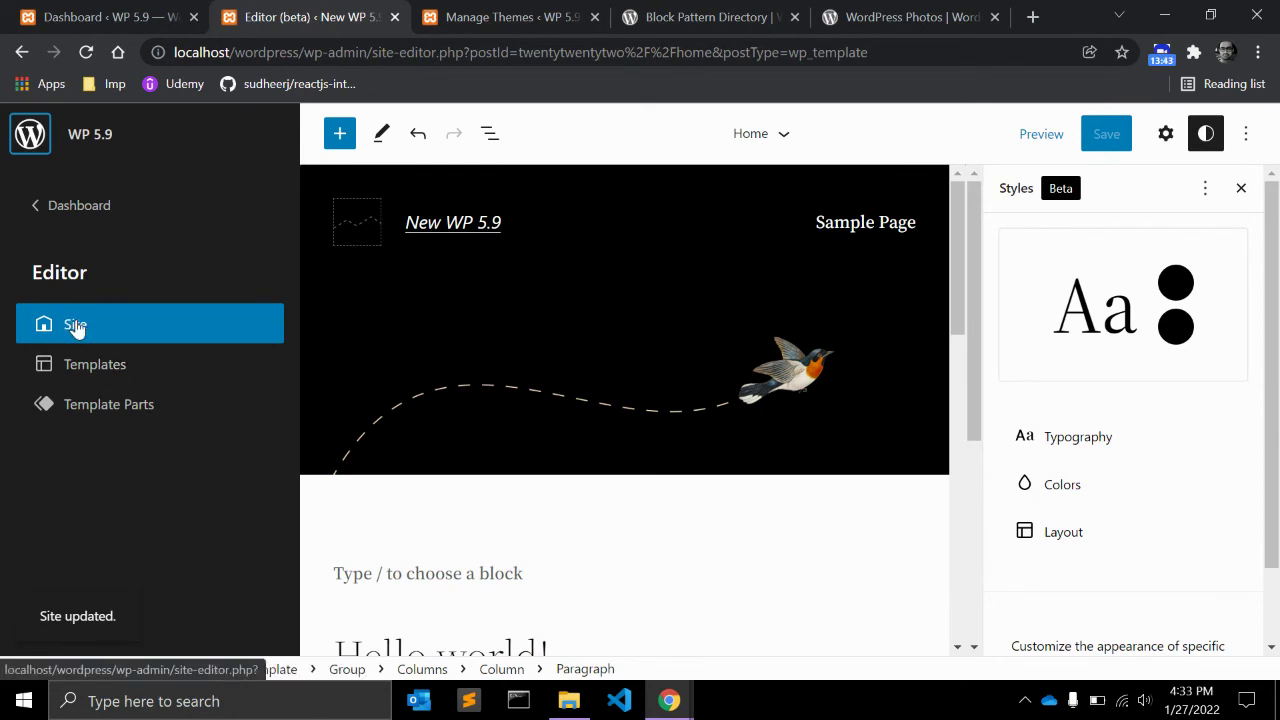
Step: Open the Templates list from the site editor navigation
click(95, 365)
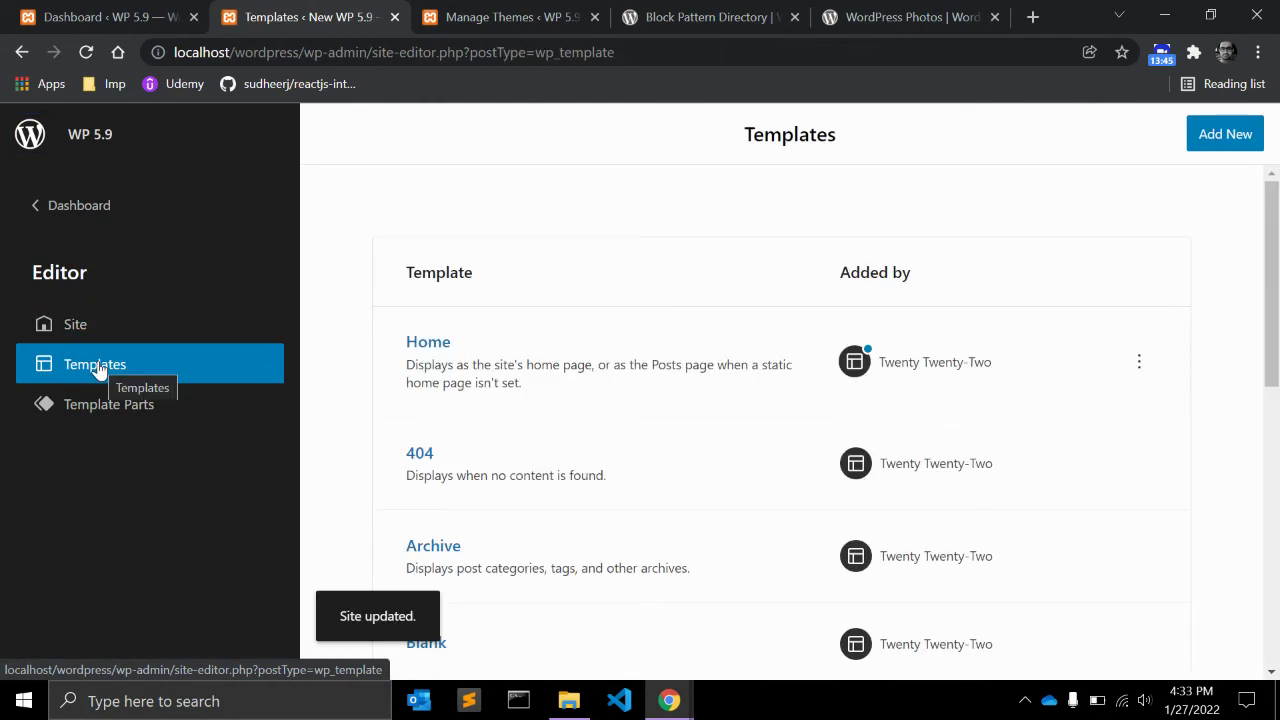
double_click(419, 270)
click(421, 279)
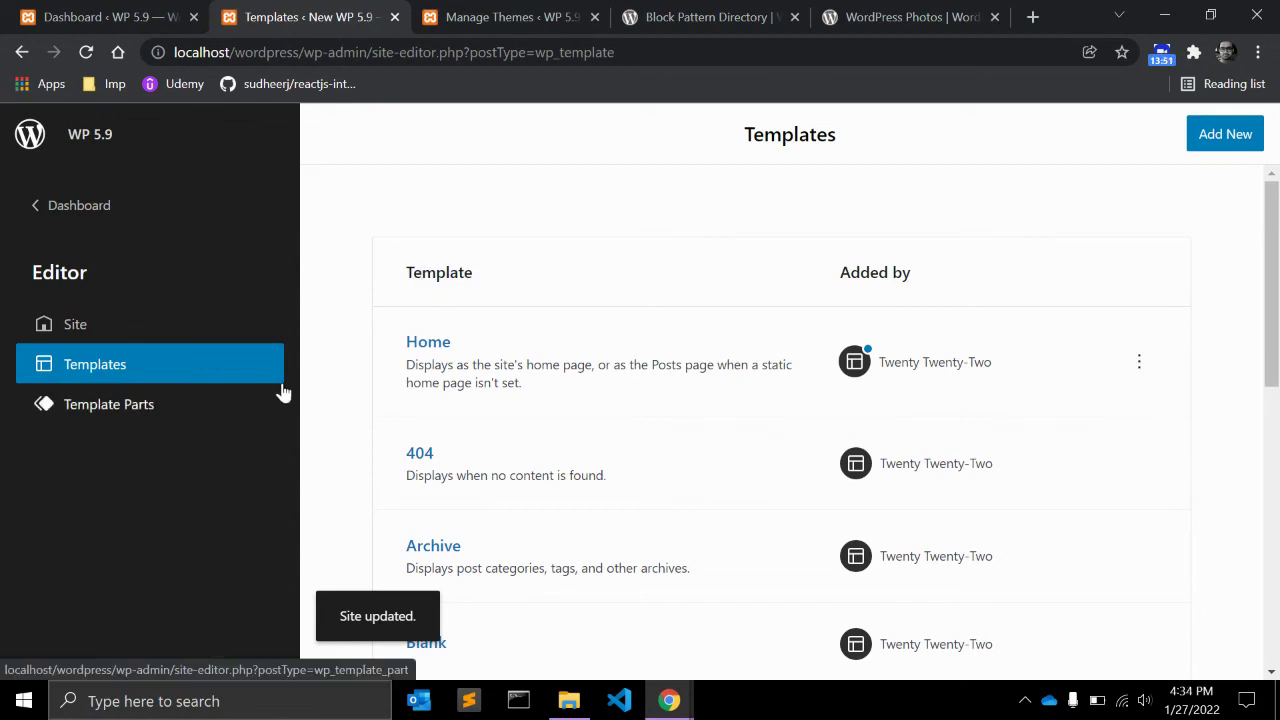
Step: Browse the Twenty Twenty-Two templates (Home, 404, Archive, Blank, Page, Search, Single Post) and preview the Add New choices
scroll(600, 366, down, 2)
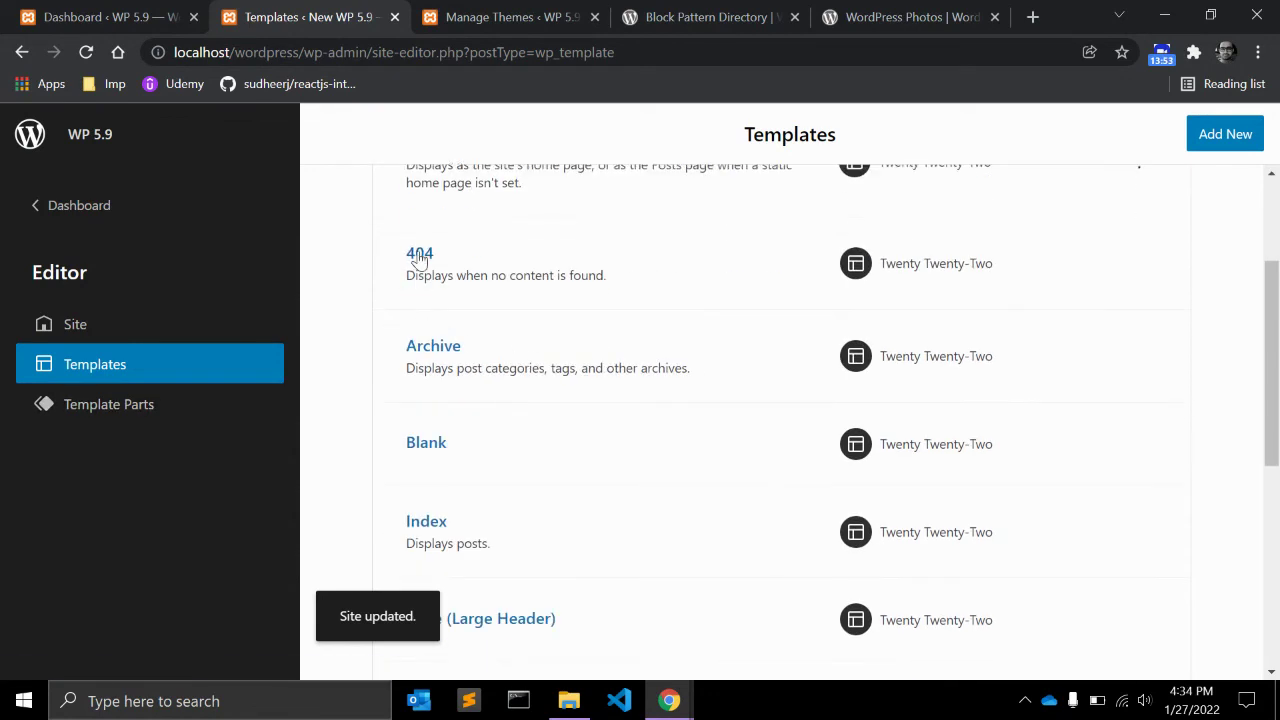
scroll(637, 472, down, 1)
scroll(612, 471, up, 1)
scroll(560, 500, down, 1)
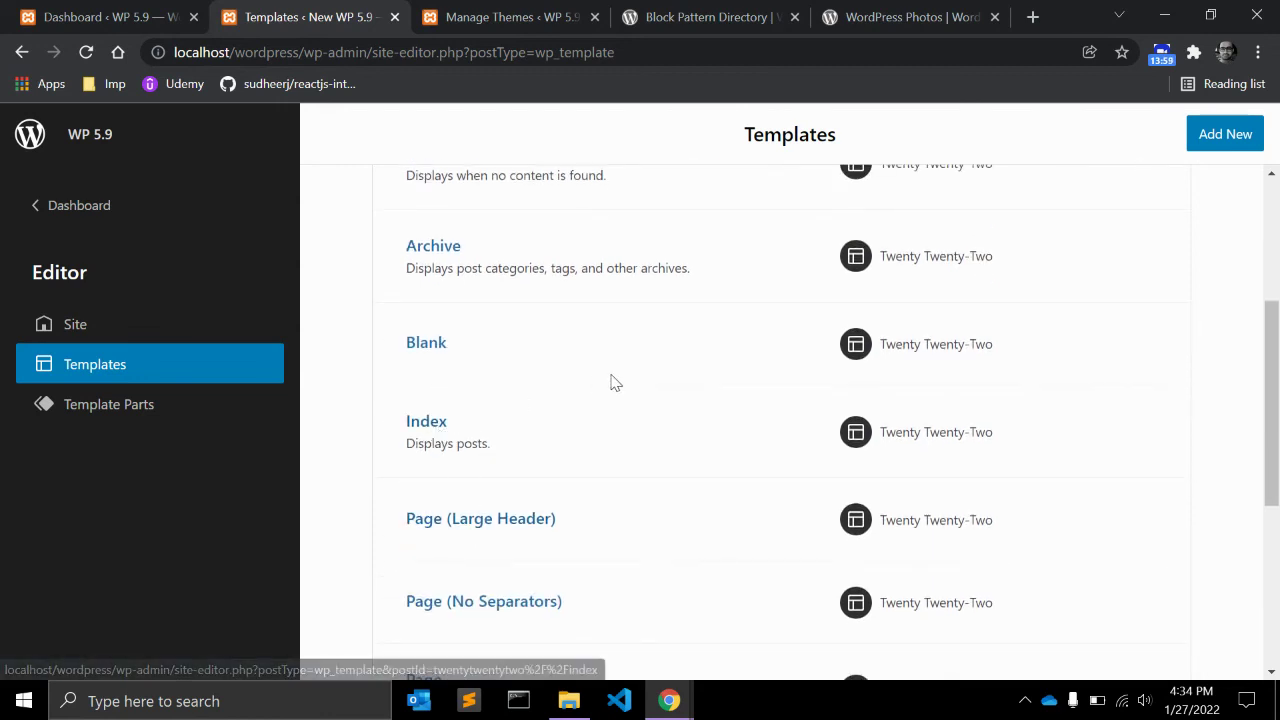
scroll(611, 380, down, 1)
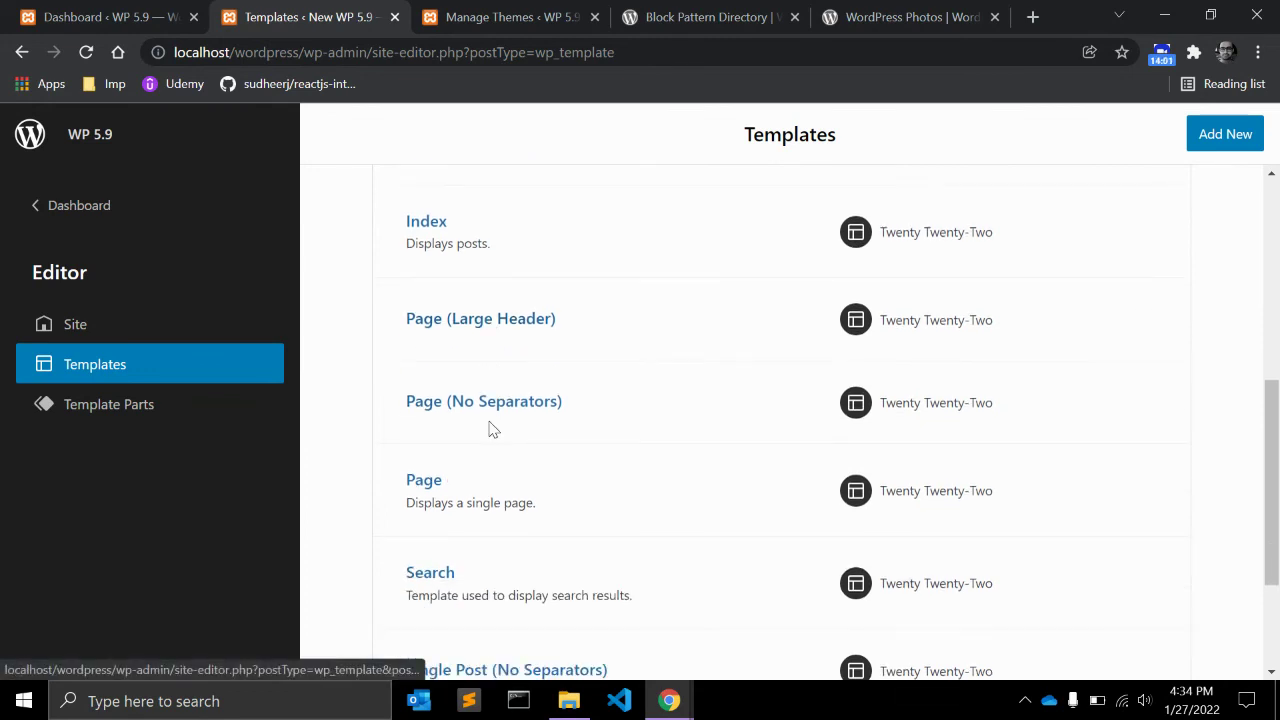
scroll(490, 428, down, 3)
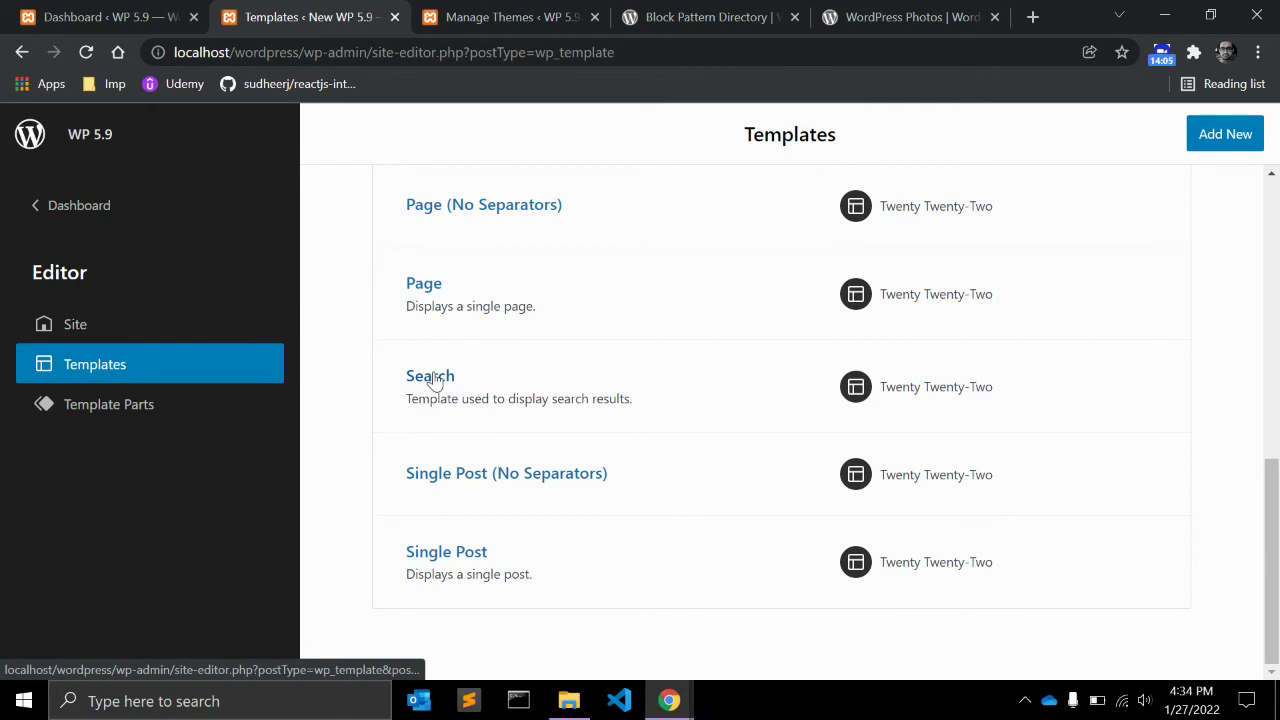
scroll(614, 437, up, 5)
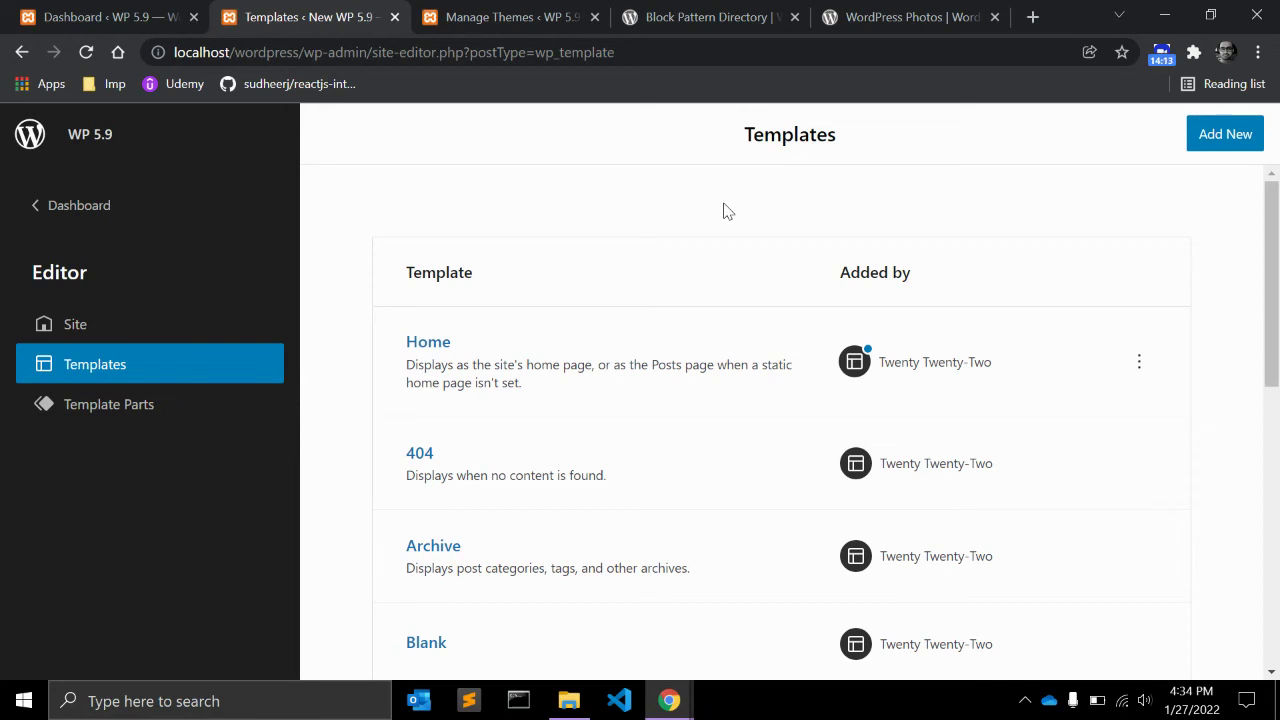
click(1213, 135)
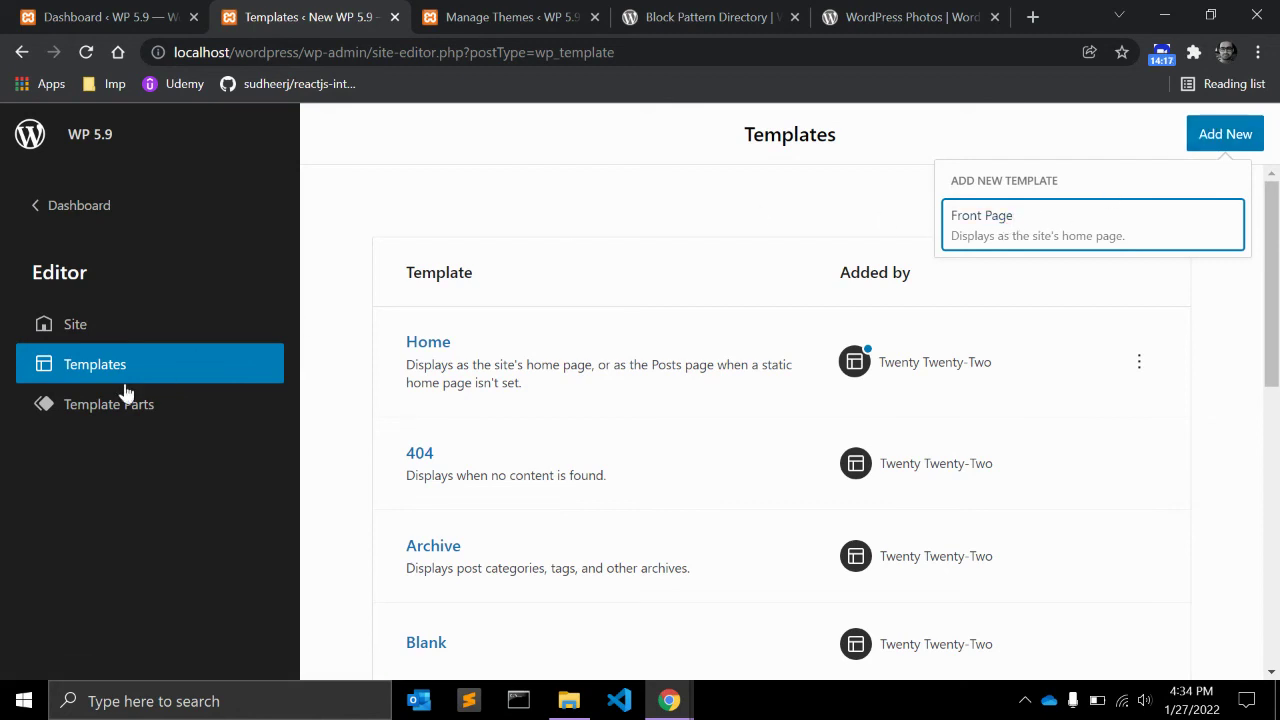
click(115, 441)
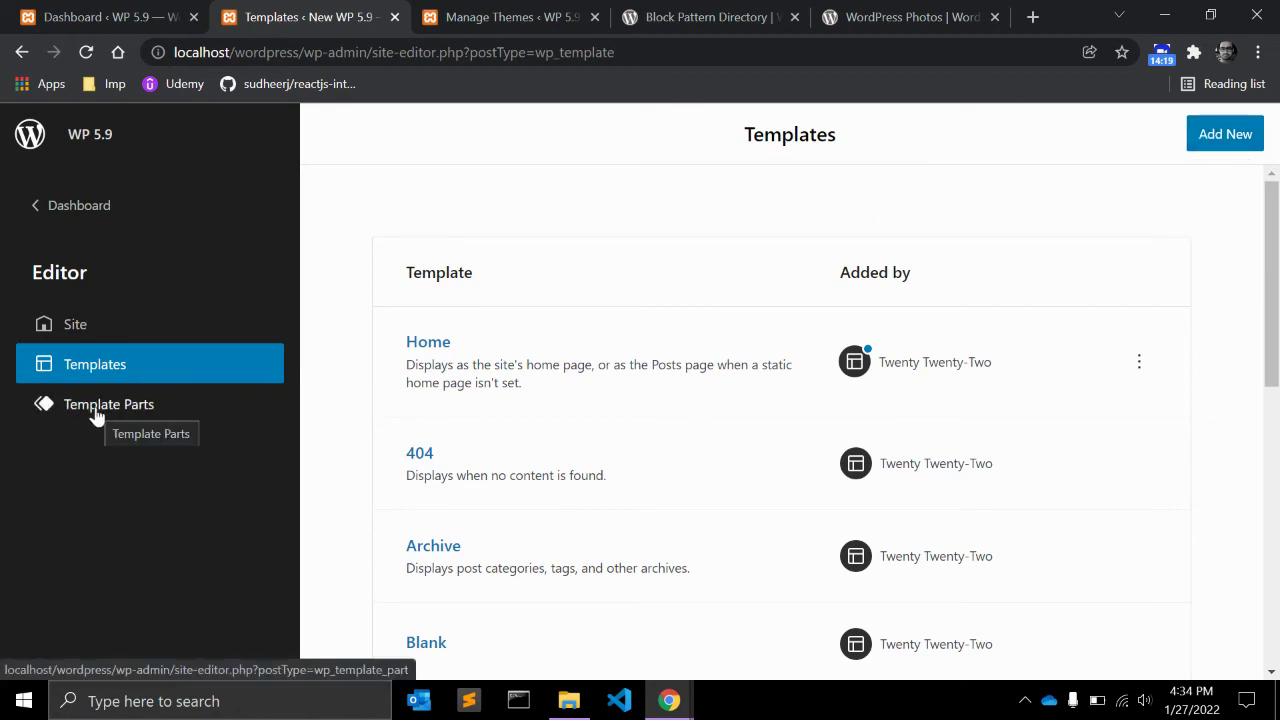
click(97, 415)
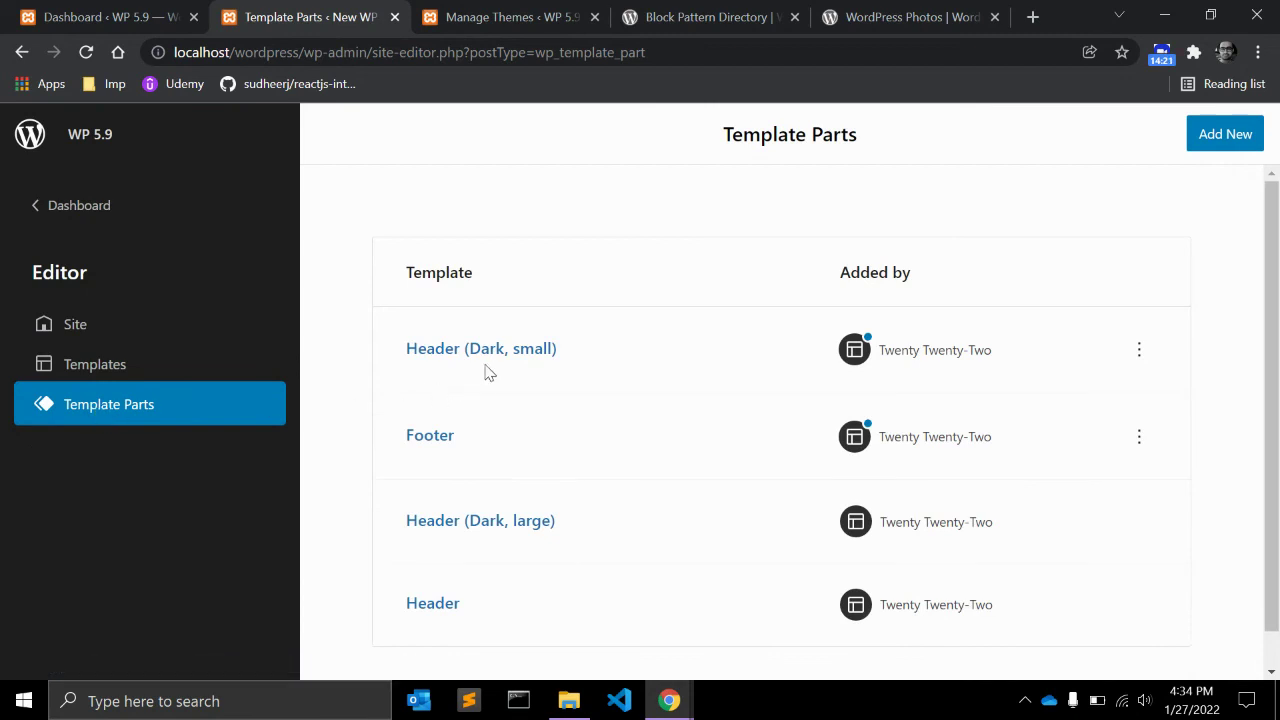
scroll(643, 357, down, 1)
click(444, 400)
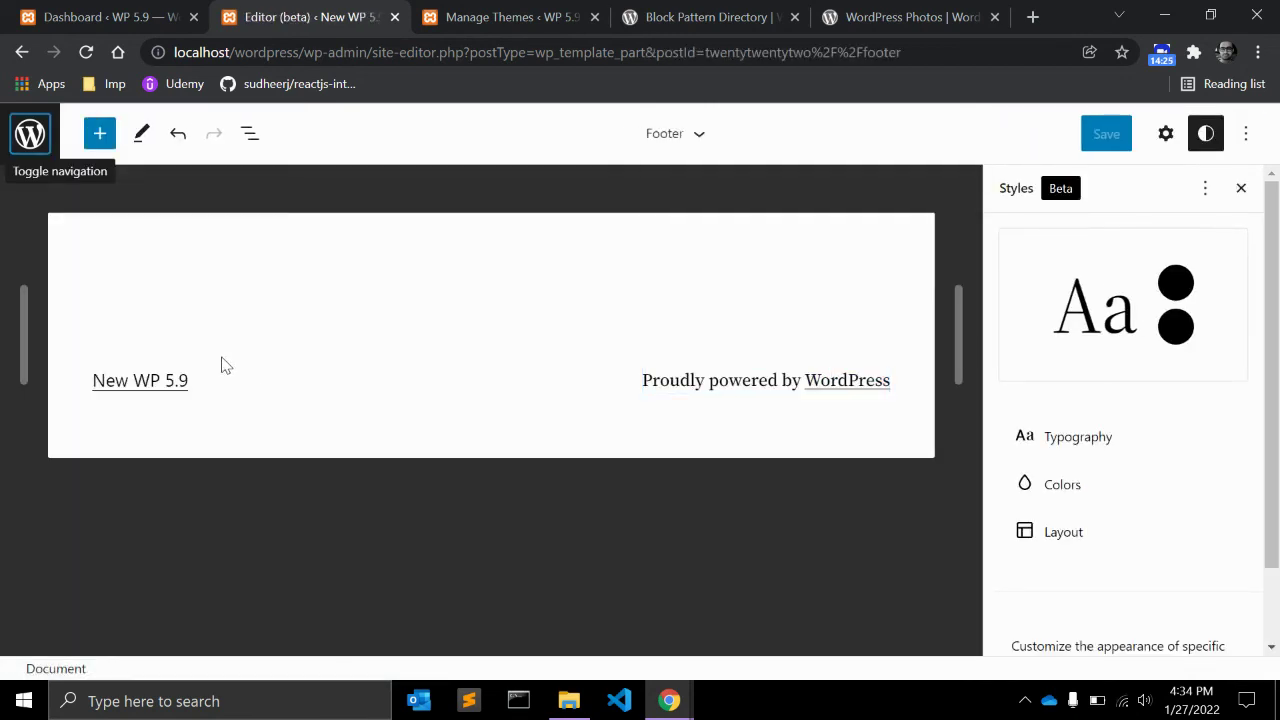
click(30, 134)
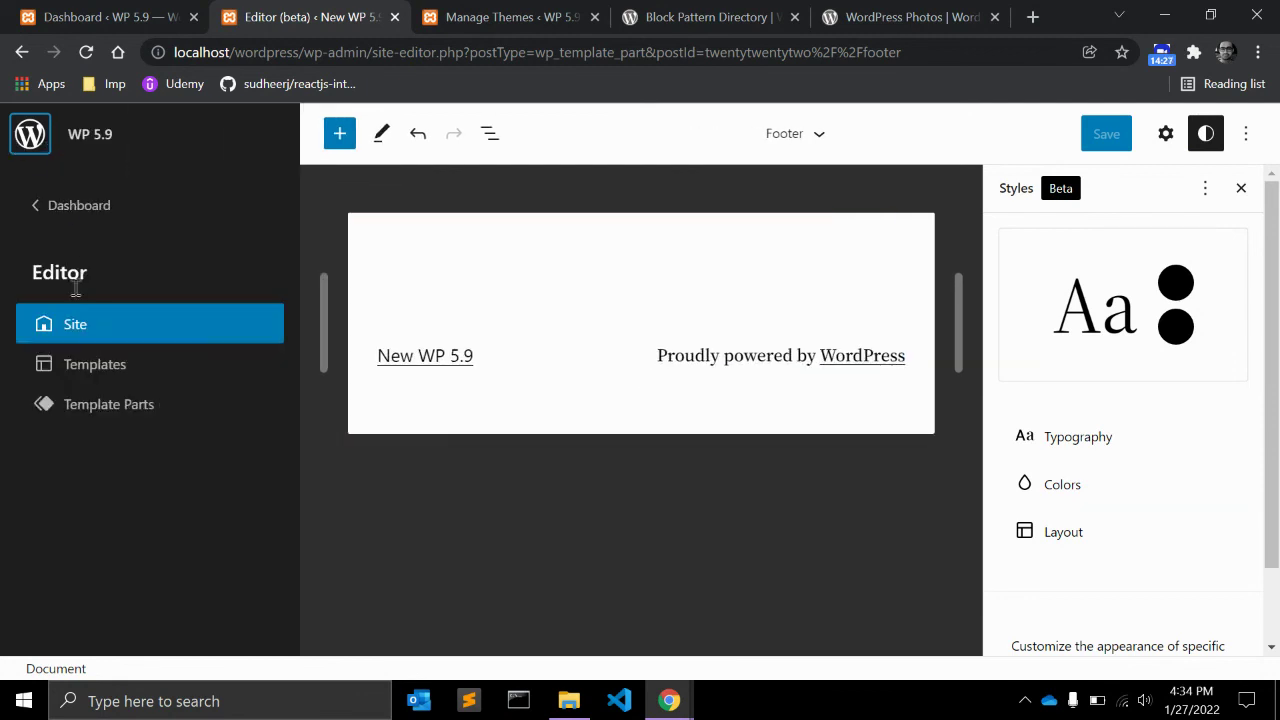
click(94, 372)
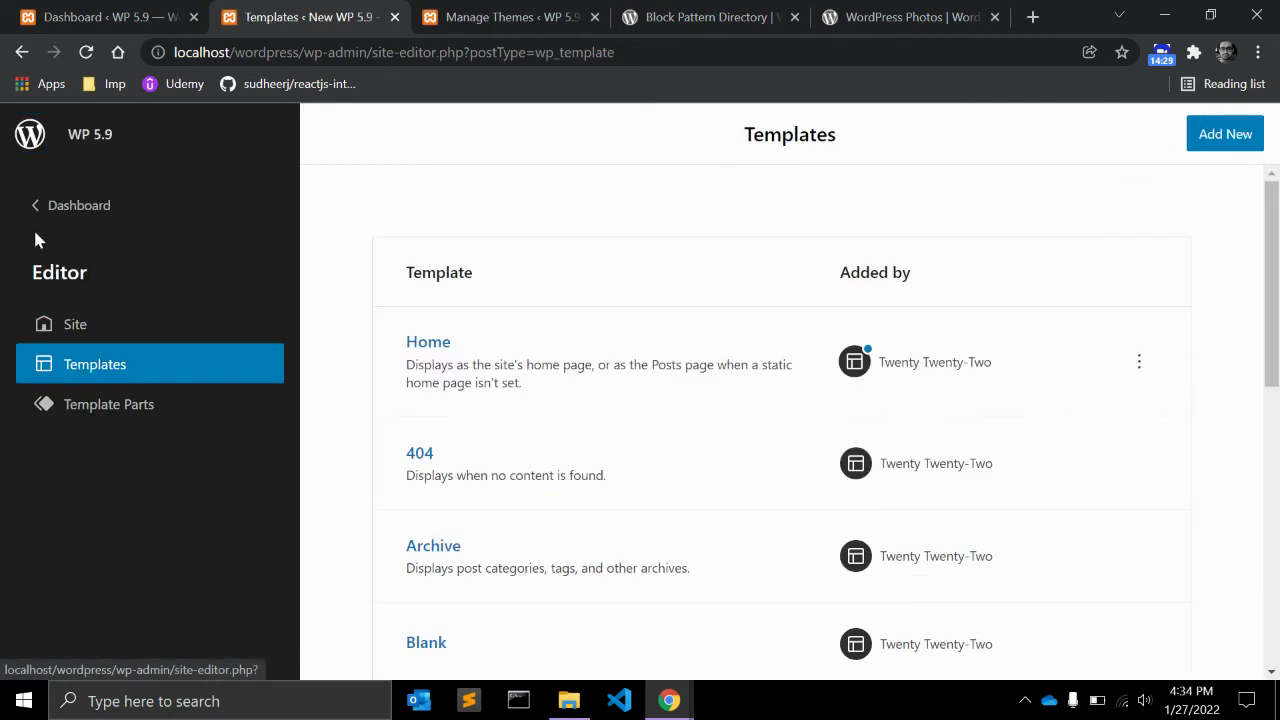